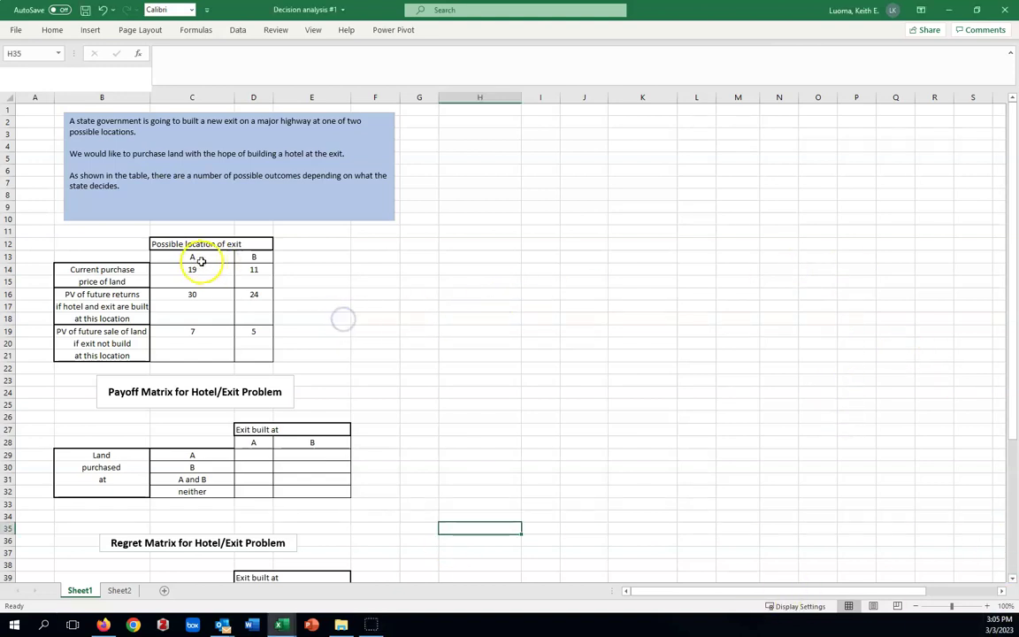
# Step: Examine the purchase price, future returns and resale values for locations A and B, and the four land-purchase alternatives in the payoff matrix
pyautogui.moveTo(204, 256); pyautogui.dragTo(195, 355)
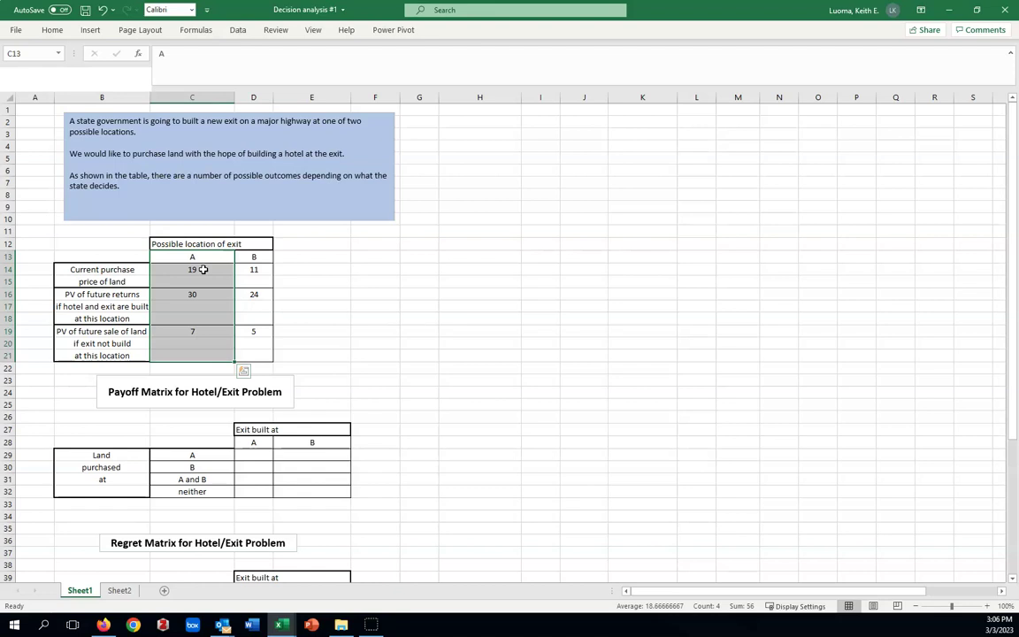
pyautogui.click(204, 352)
pyautogui.click(198, 332)
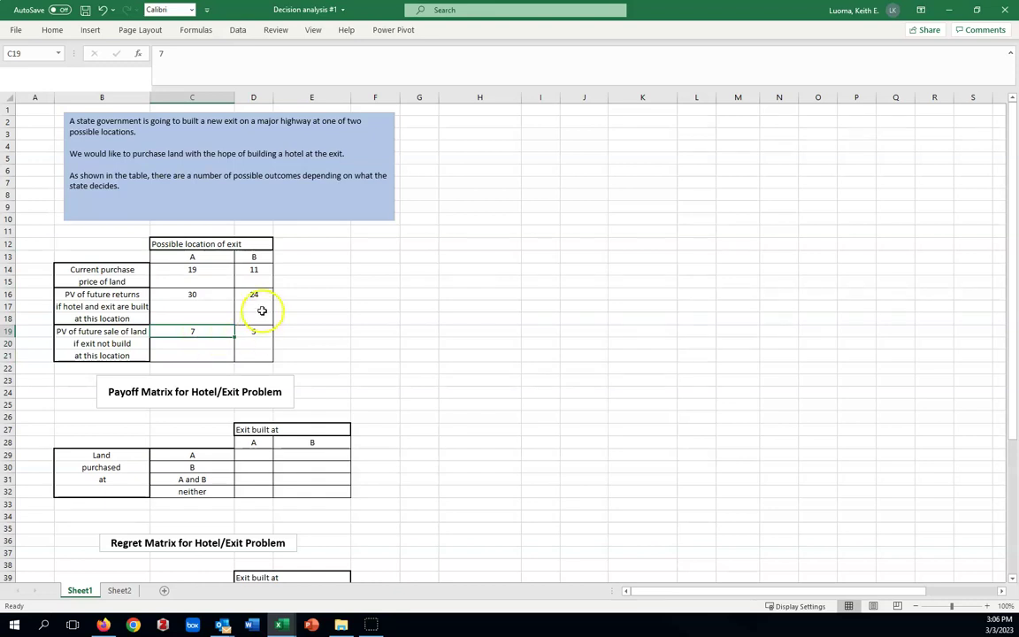
pyautogui.moveTo(256, 253); pyautogui.dragTo(252, 354)
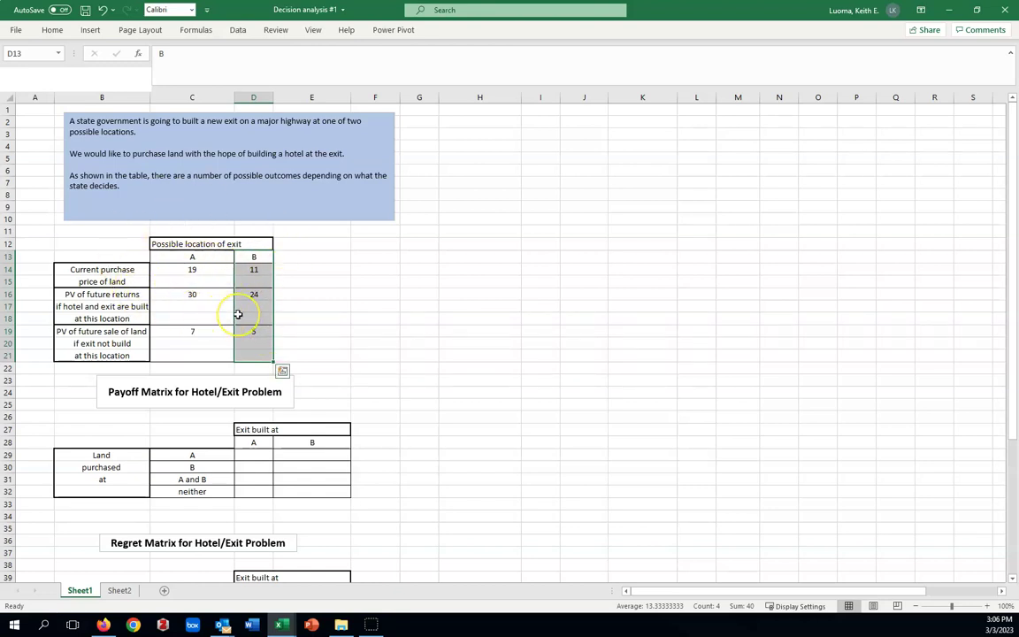
pyautogui.click(389, 347)
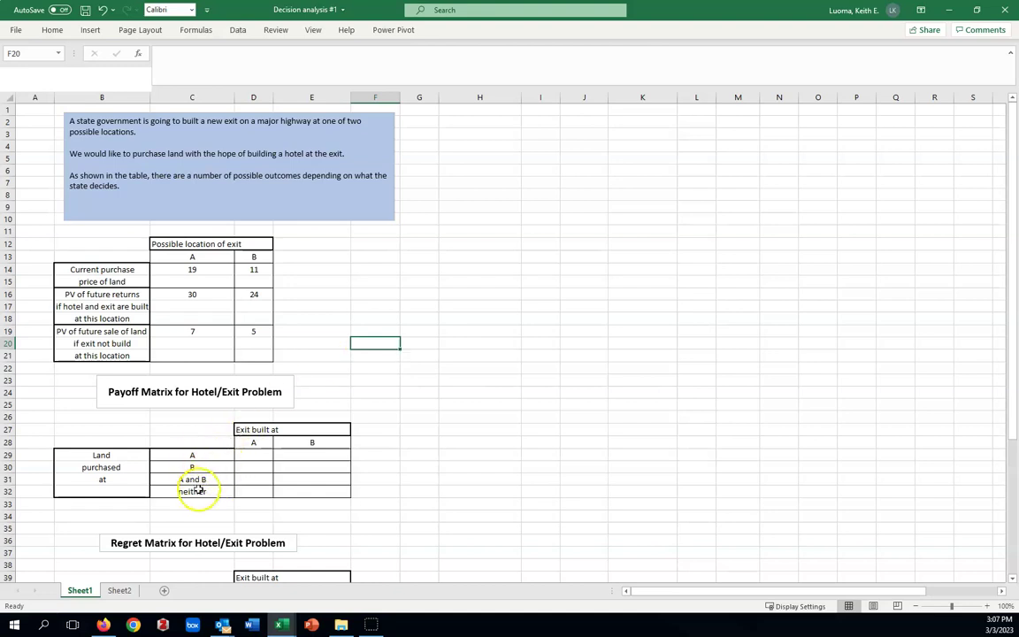
pyautogui.click(204, 455)
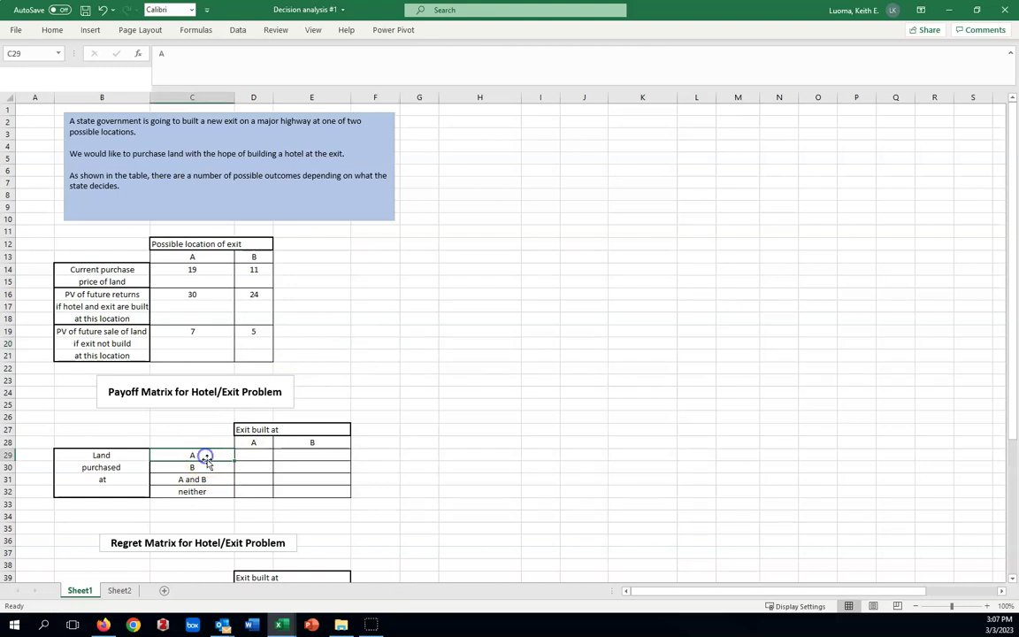
pyautogui.click(205, 468)
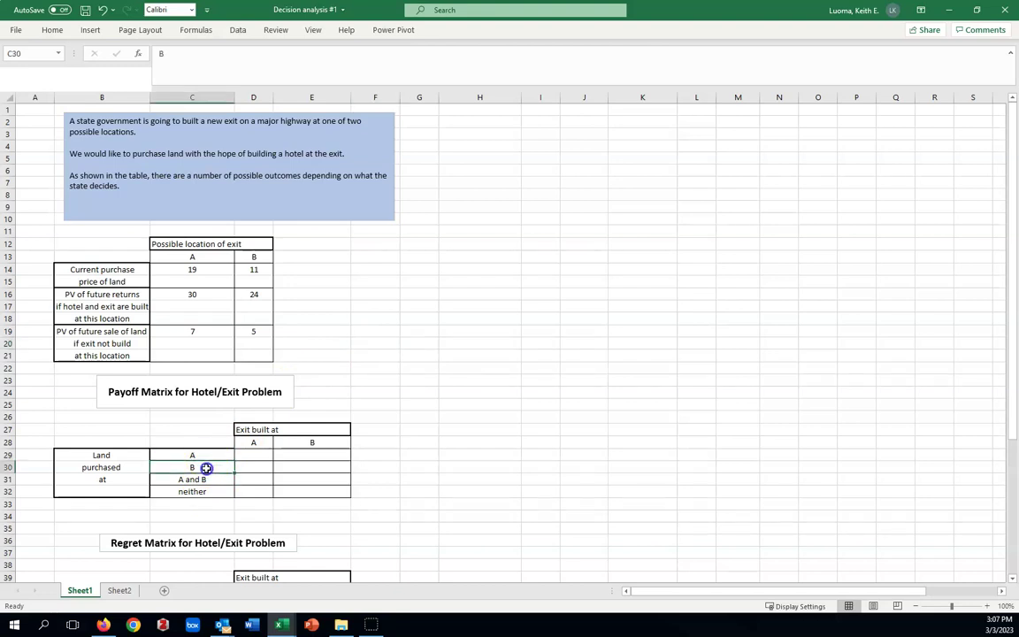
pyautogui.click(209, 479)
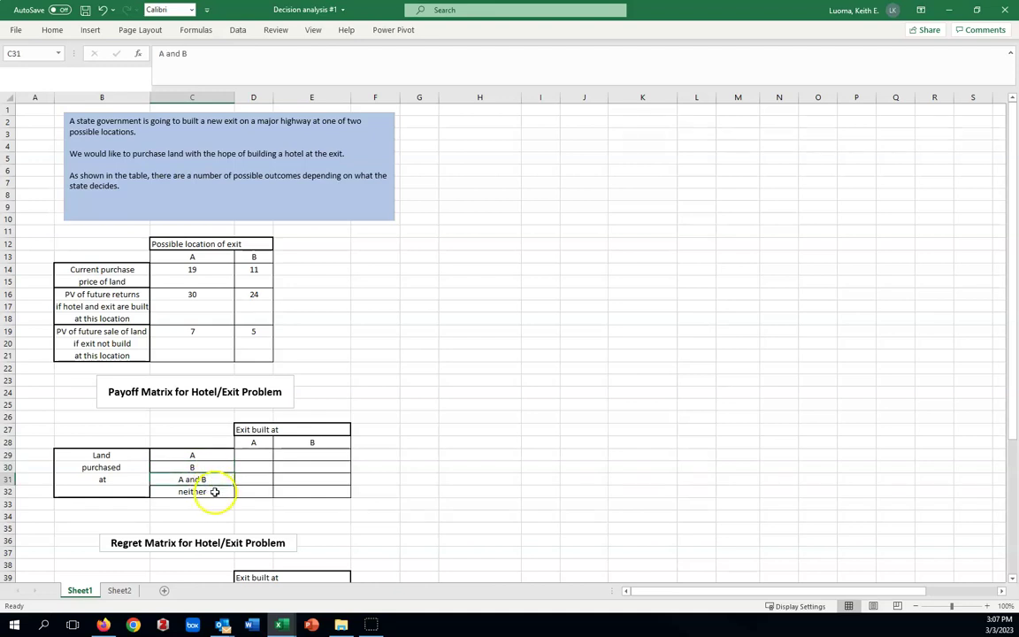
pyautogui.click(210, 492)
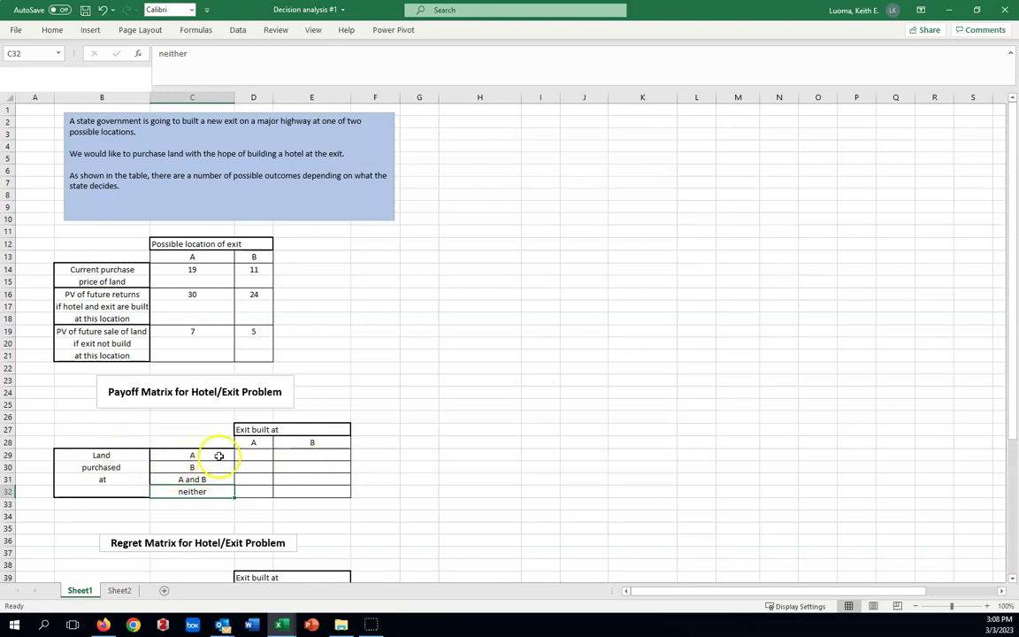
# Step: In D29, calculate the payoff for land purchased at A with the exit at A, using =-C14+C16
pyautogui.click(253, 456)
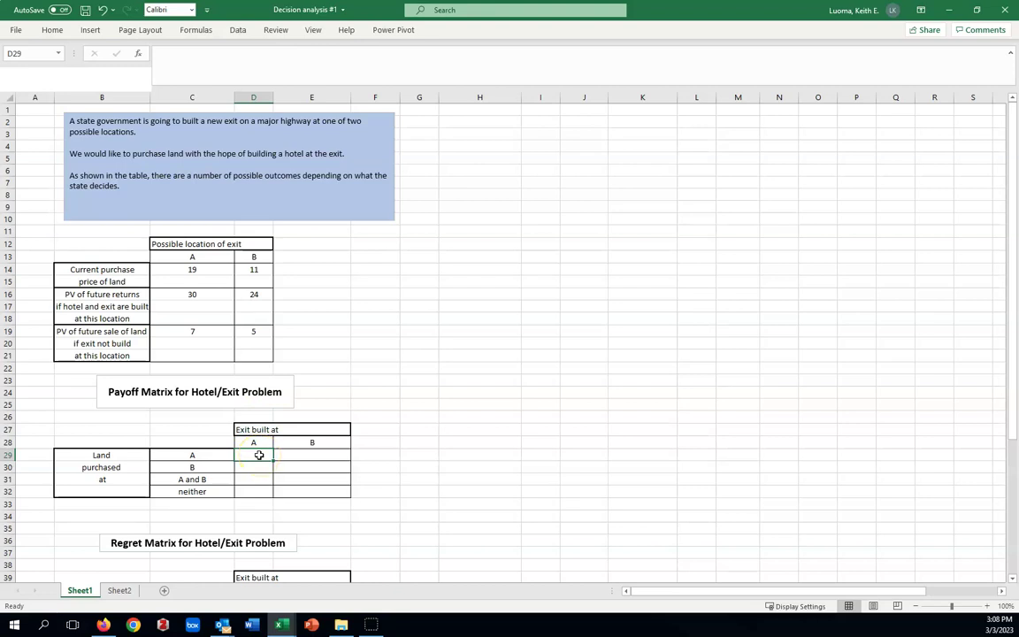
pyautogui.write('=')
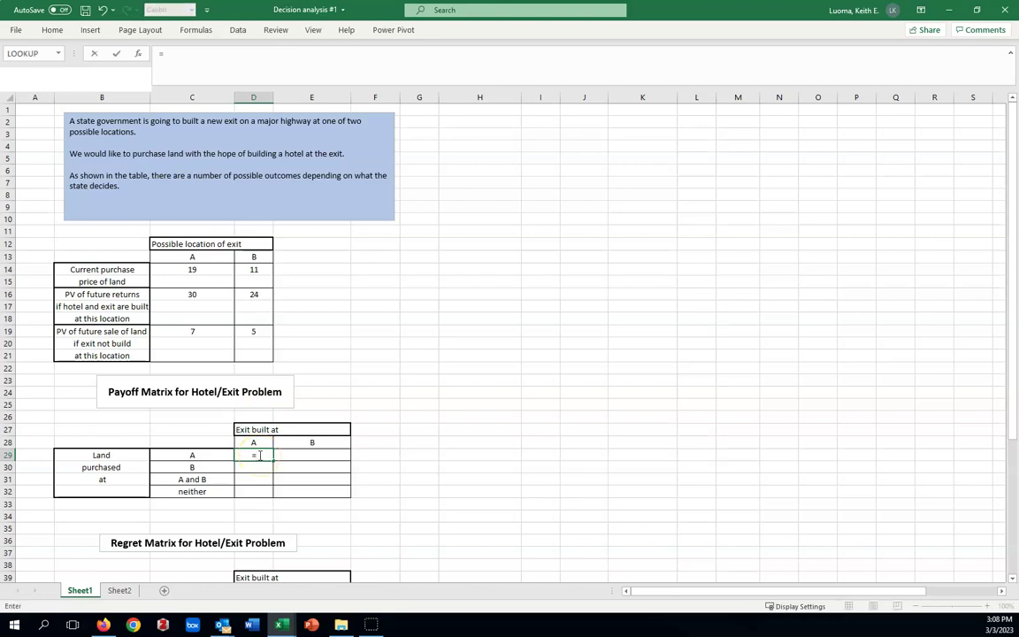
pyautogui.write('-')
pyautogui.click(203, 272)
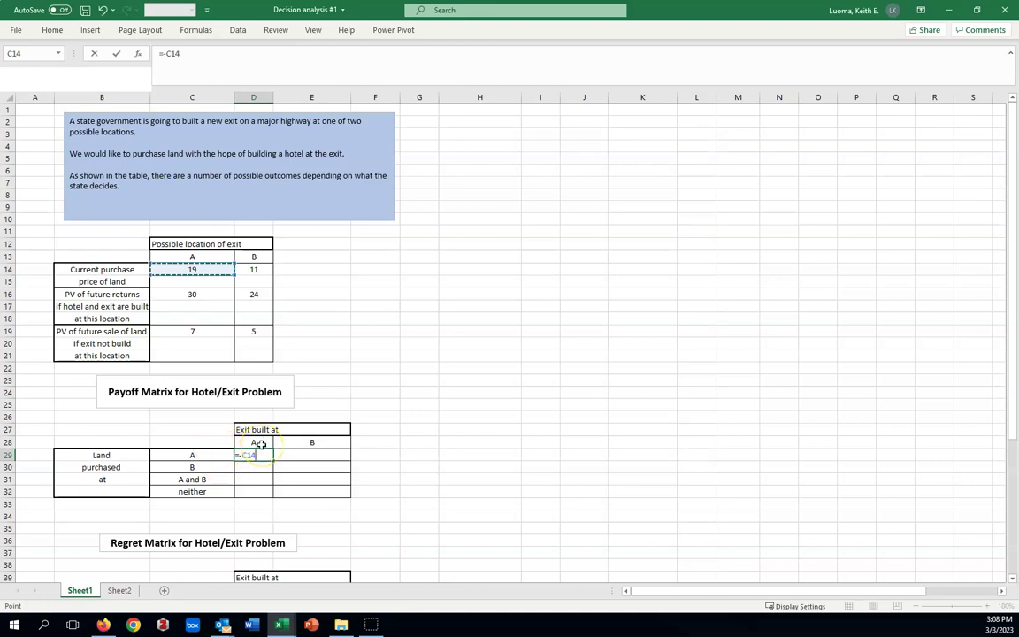
pyautogui.write('+')
pyautogui.click(203, 296)
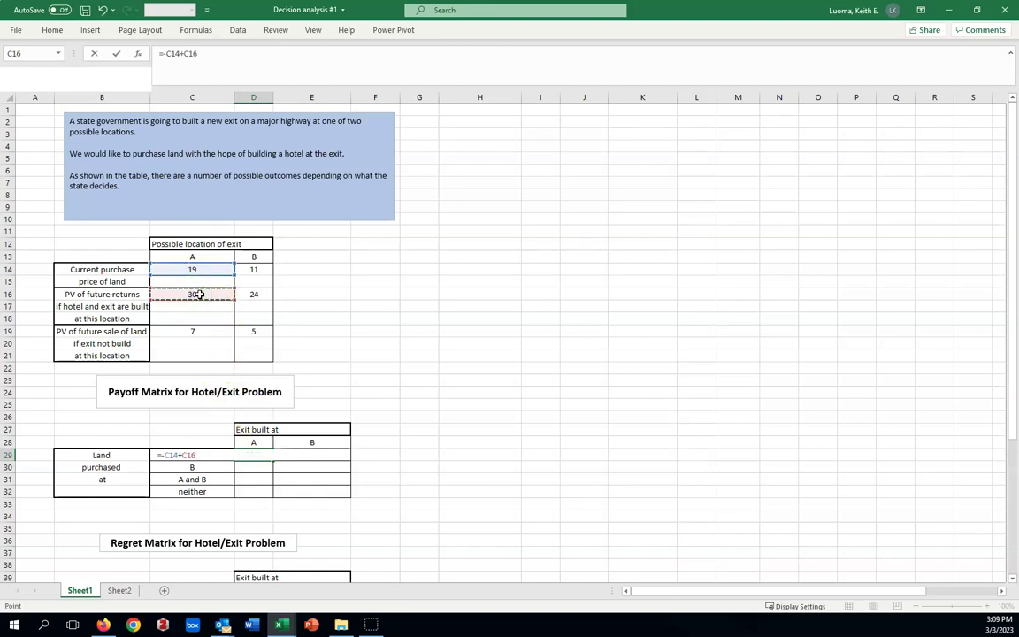
pyautogui.press('Return')
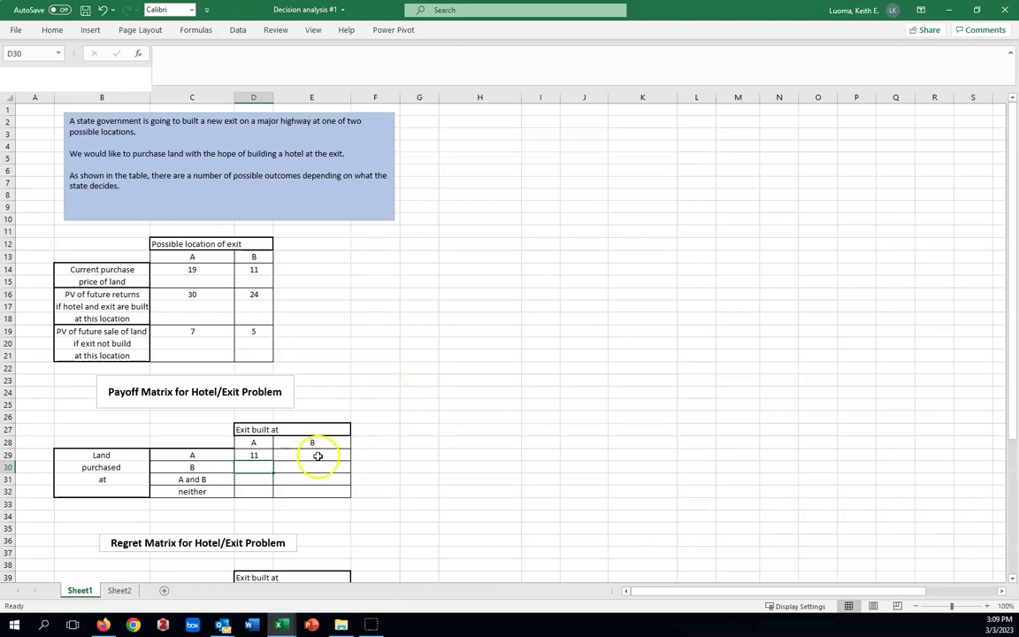
# Step: In E29, calculate the payoff for land purchased at A with the exit at B, using =-C14+C19
pyautogui.click(319, 456)
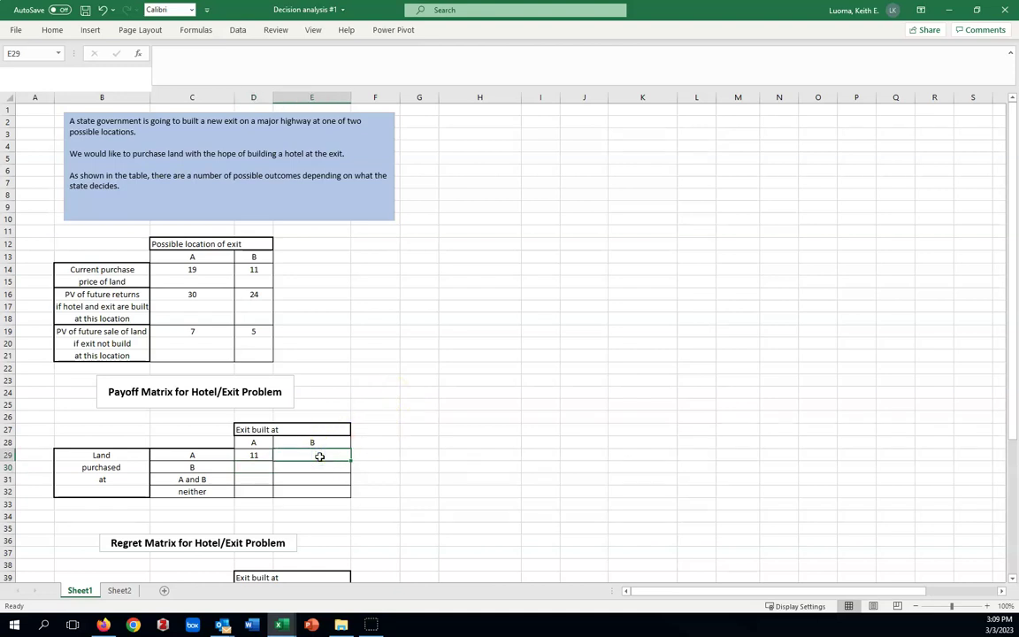
pyautogui.write('=')
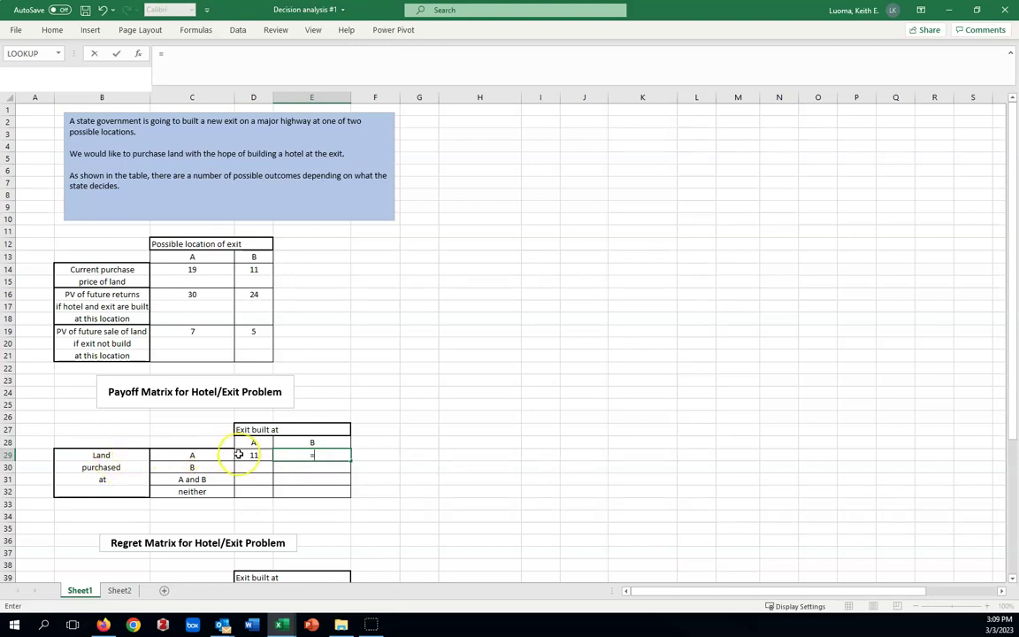
pyautogui.write('-')
pyautogui.click(200, 271)
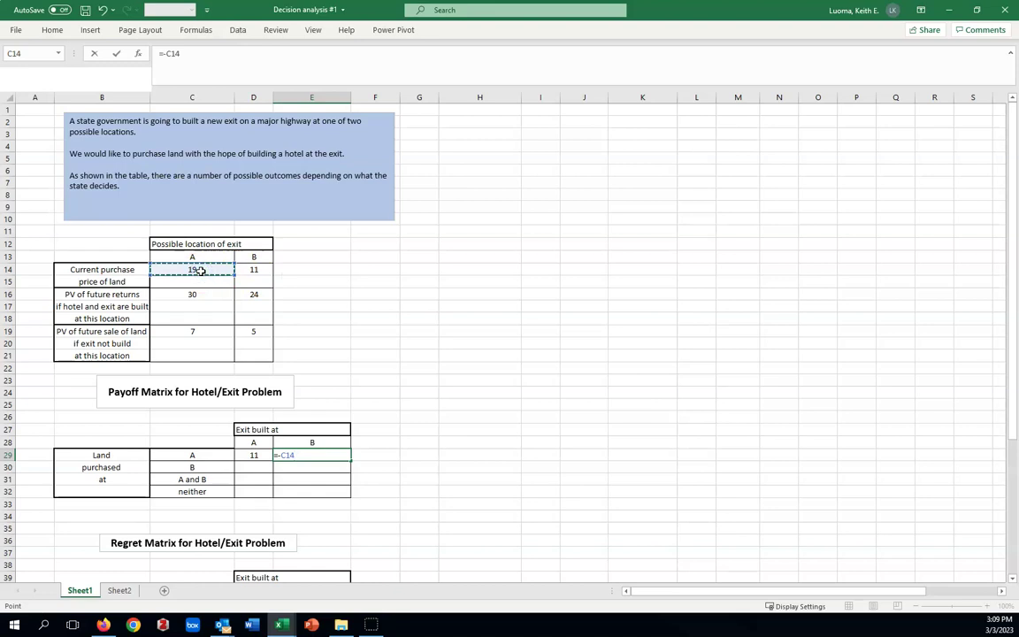
pyautogui.write('+')
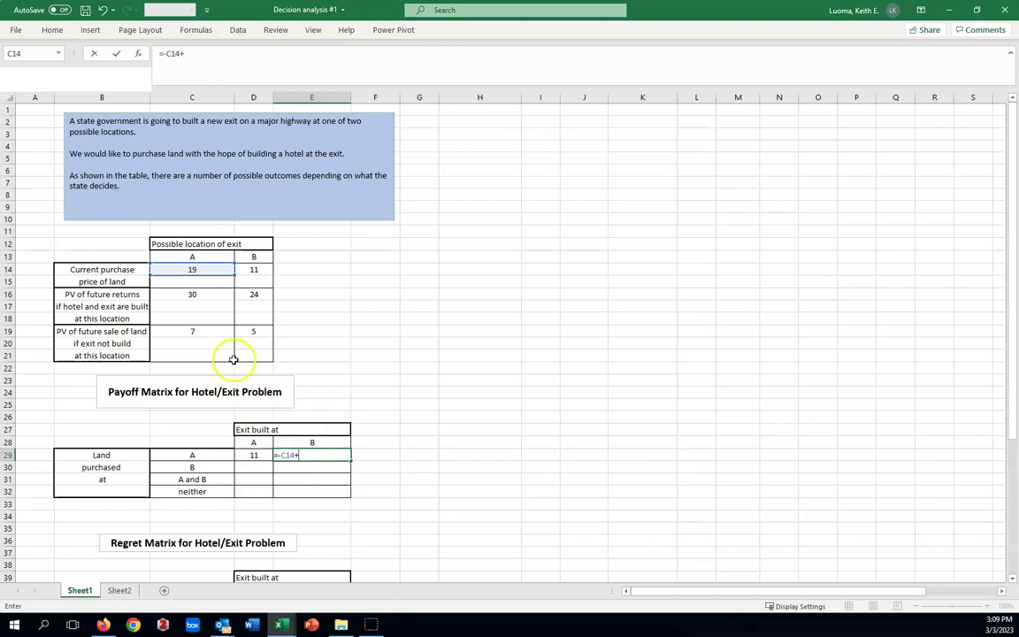
pyautogui.click(197, 331)
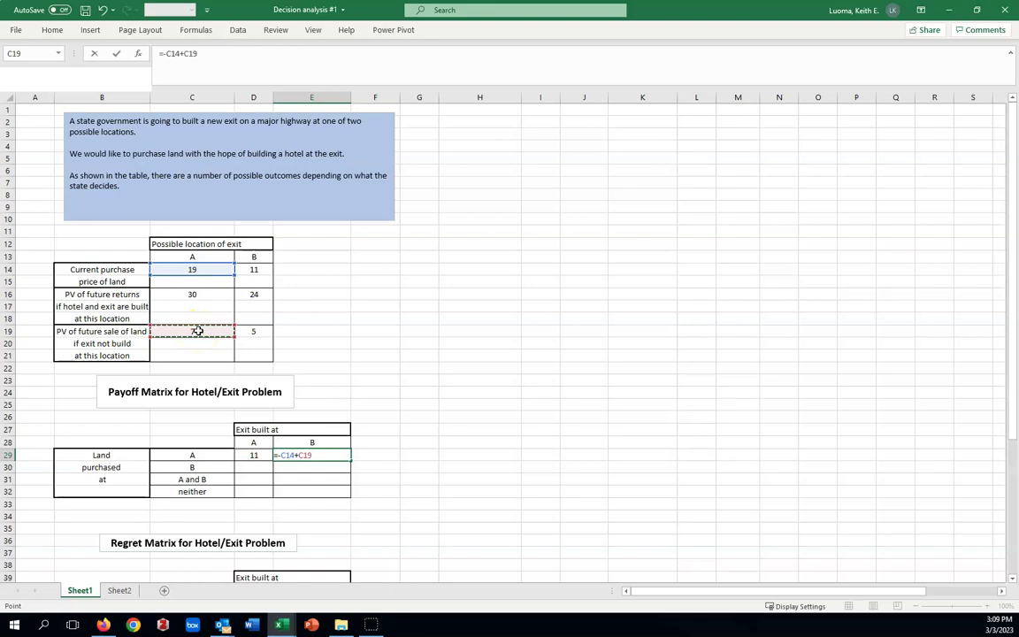
pyautogui.press('Return')
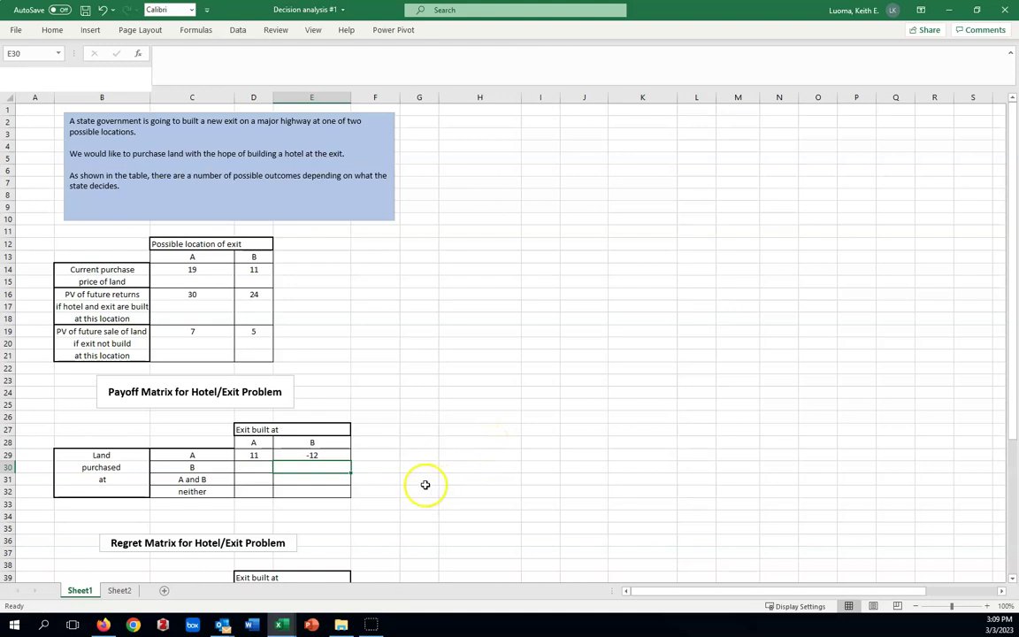
# Step: In D30, calculate the payoff for land purchased at B with the exit at A, using =-D14+D19
pyautogui.click(254, 468)
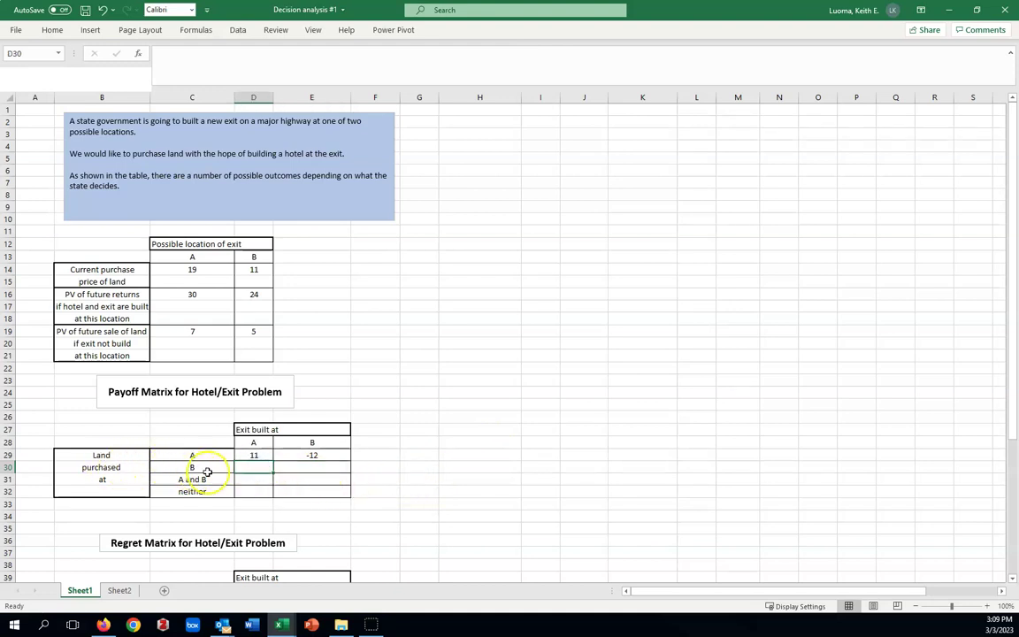
pyautogui.write('=')
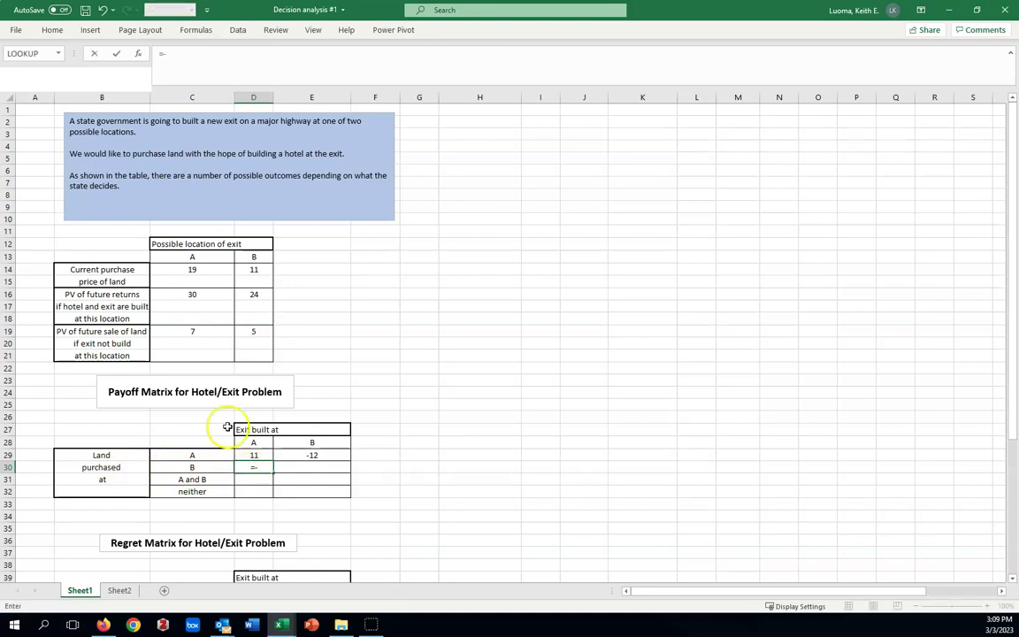
pyautogui.write('-')
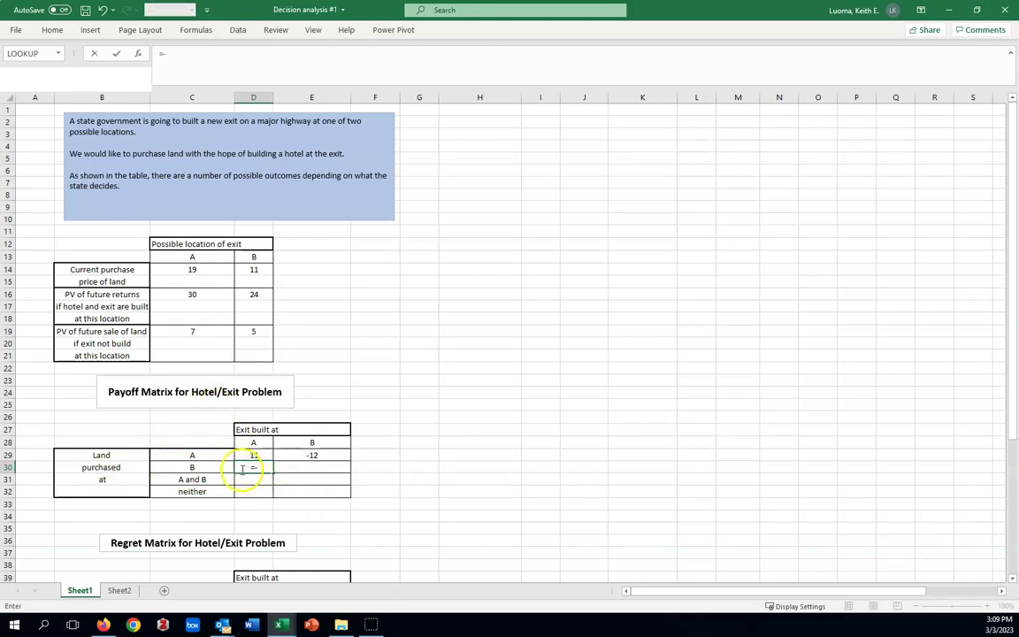
pyautogui.click(263, 271)
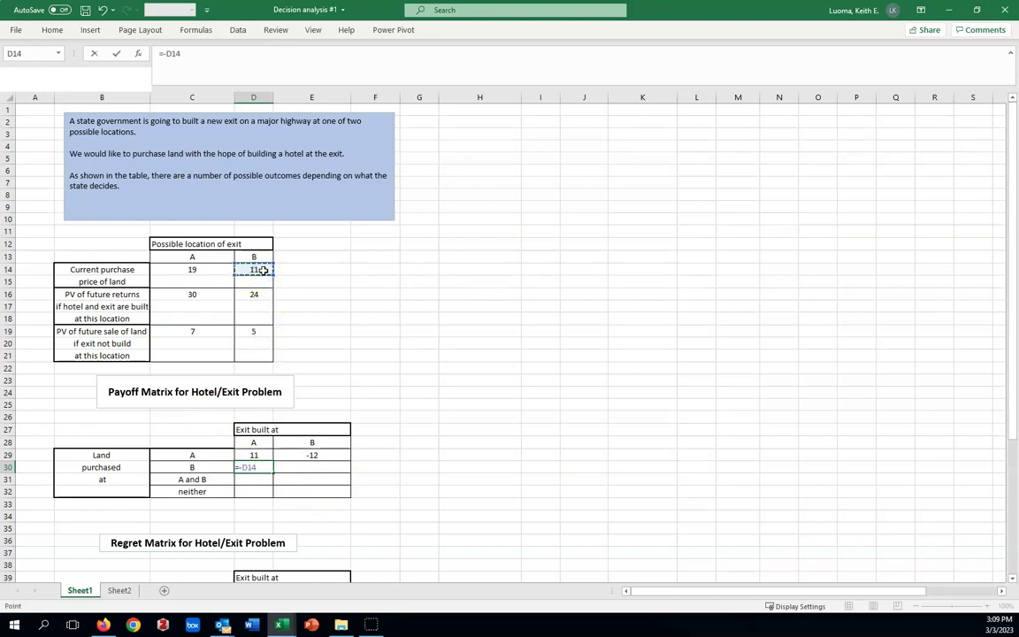
pyautogui.write('+')
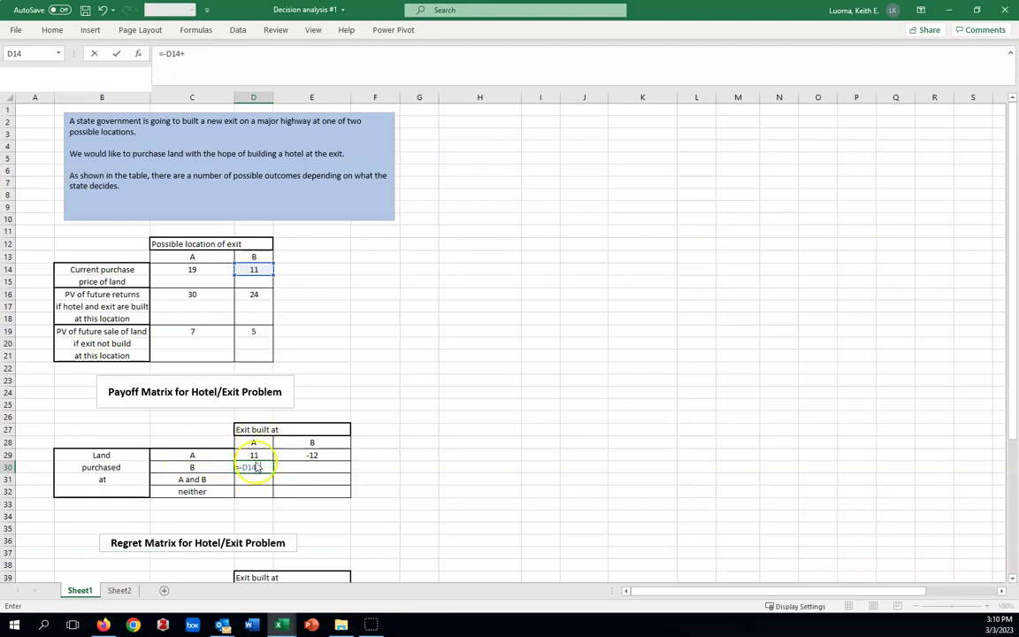
pyautogui.click(264, 331)
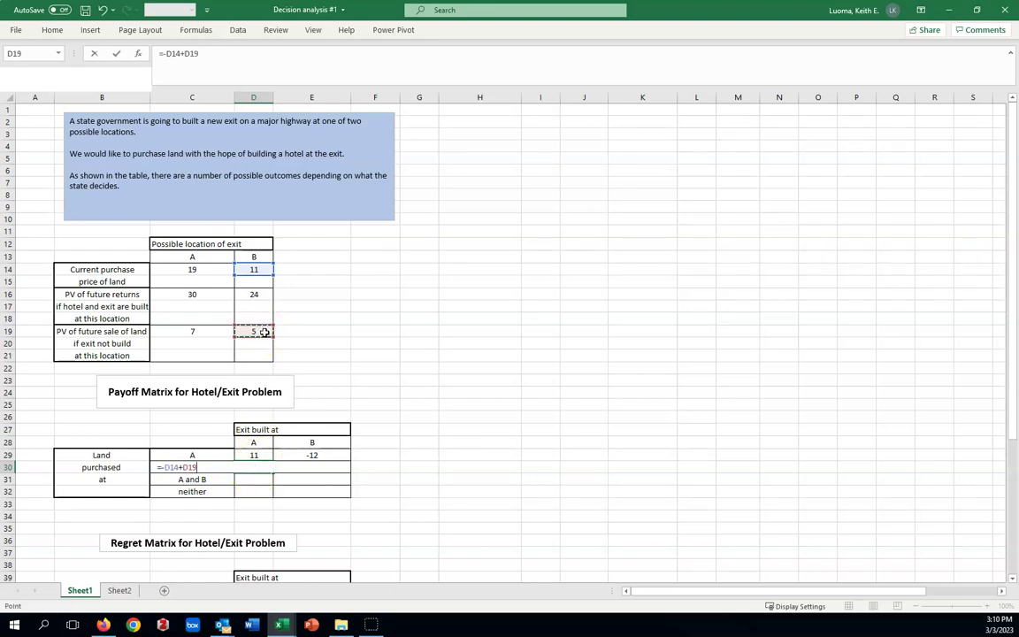
pyautogui.press('Return')
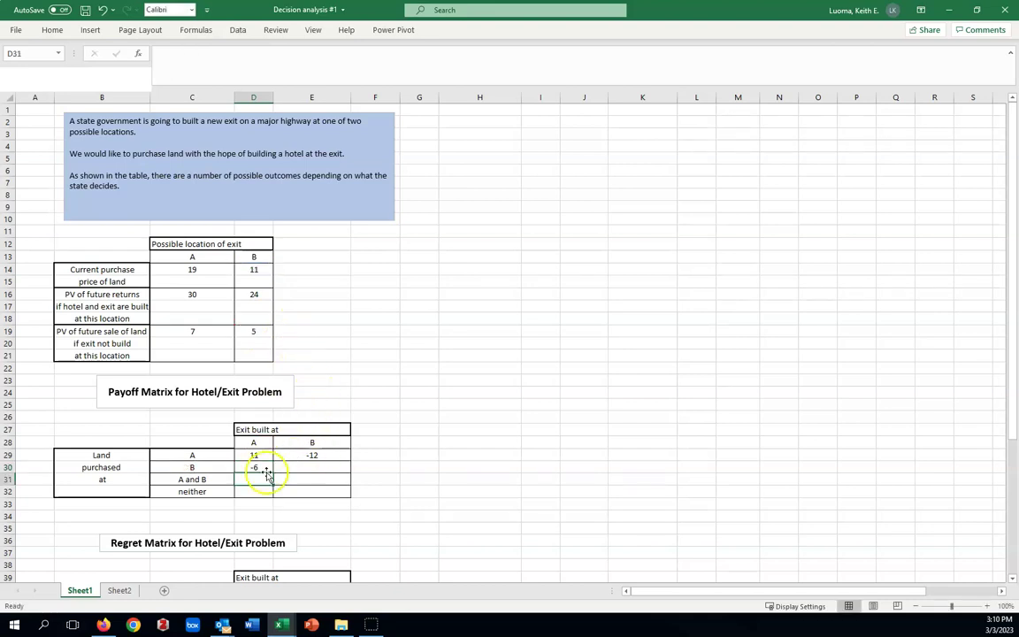
# Step: In E30, calculate the payoff for land purchased at B with the exit at B, using =-D14+D16
pyautogui.click(305, 466)
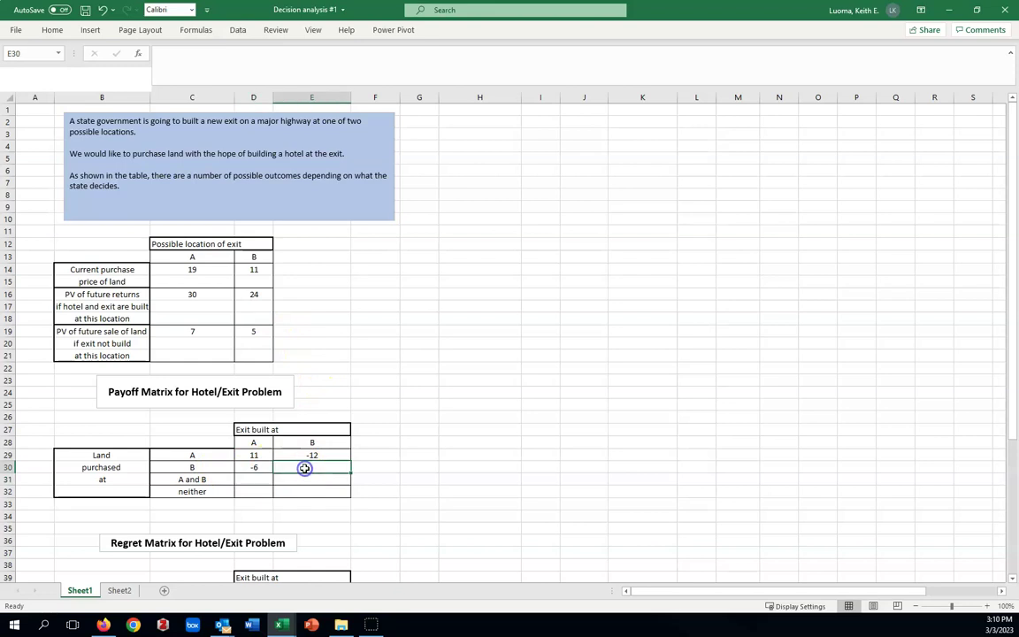
pyautogui.write('=')
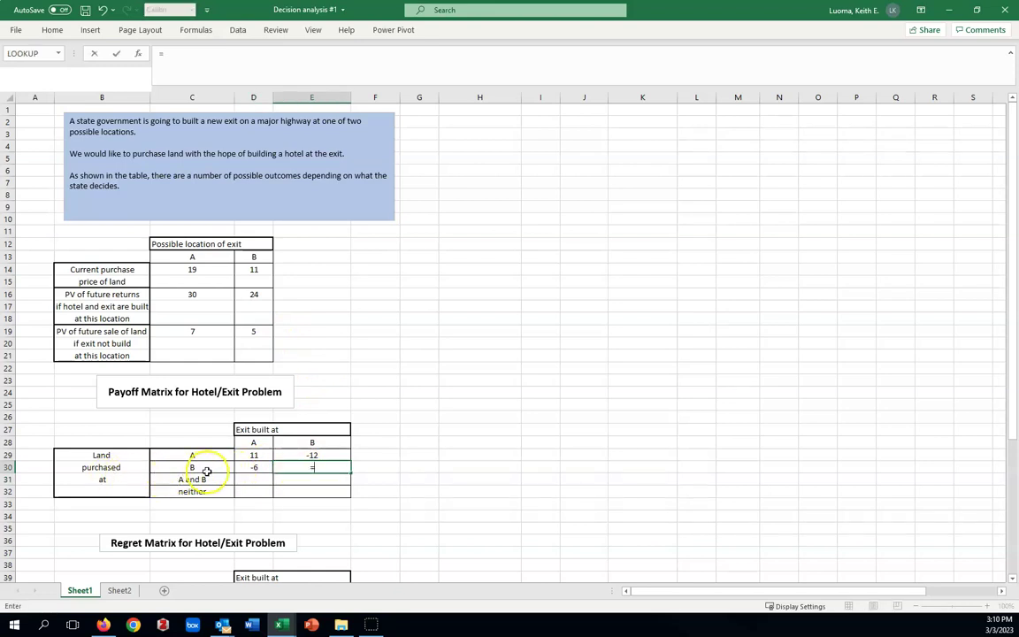
pyautogui.write('-')
pyautogui.click(257, 269)
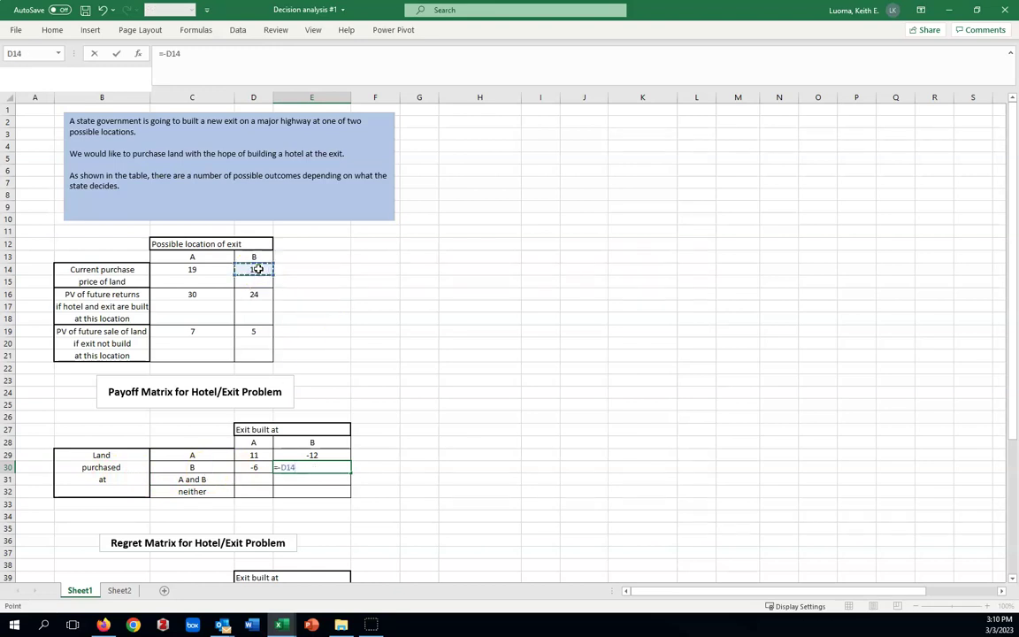
pyautogui.write('+')
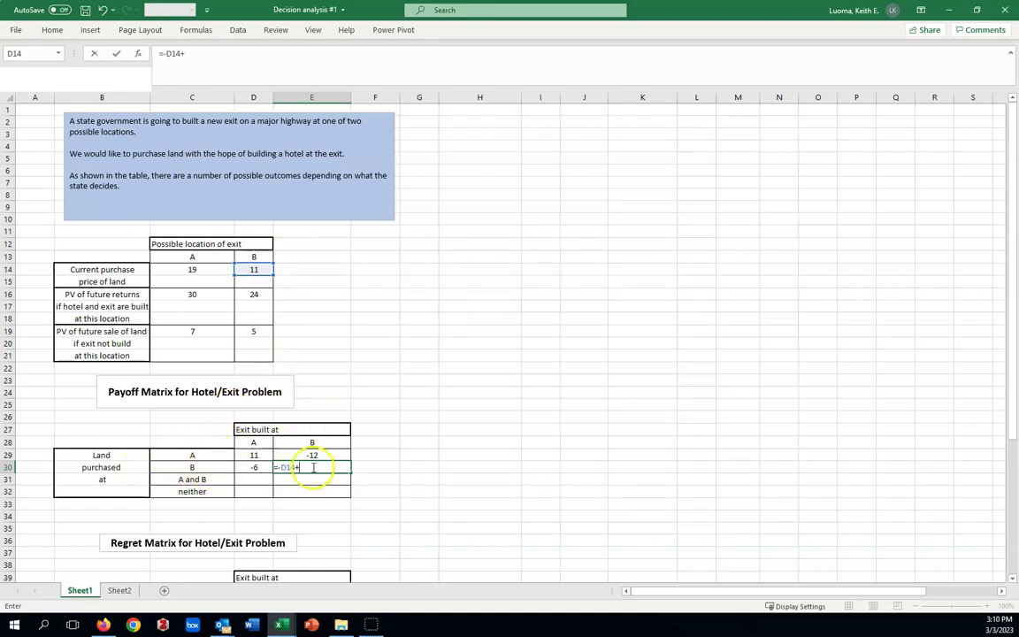
pyautogui.click(255, 294)
pyautogui.press('Return')
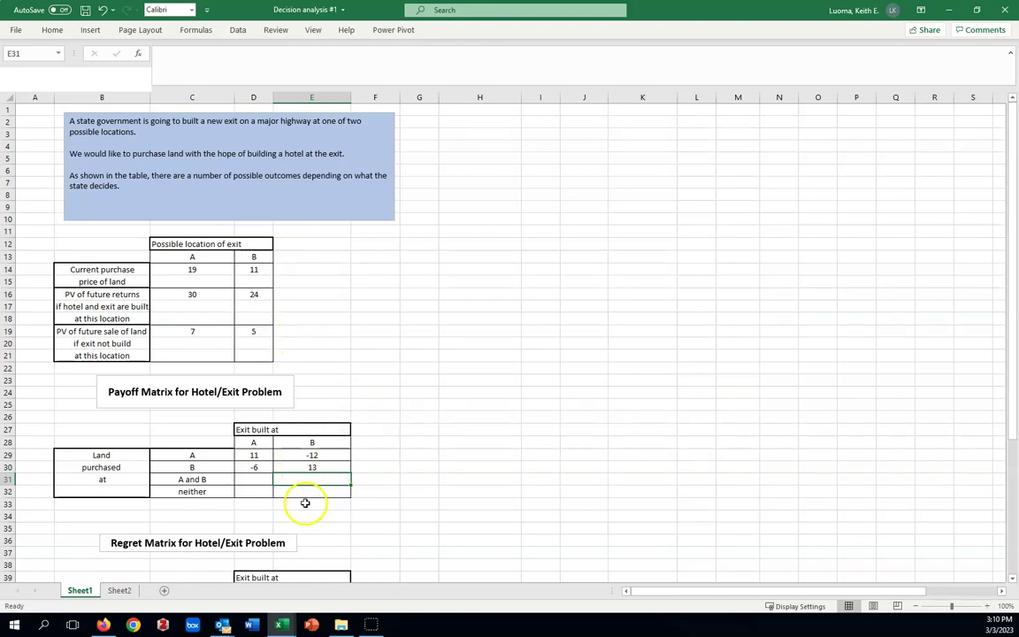
# Step: In D31, calculate the payoff for land purchased at A and B with the exit at A, using =-(C14+D14)+C16+D19
pyautogui.click(260, 479)
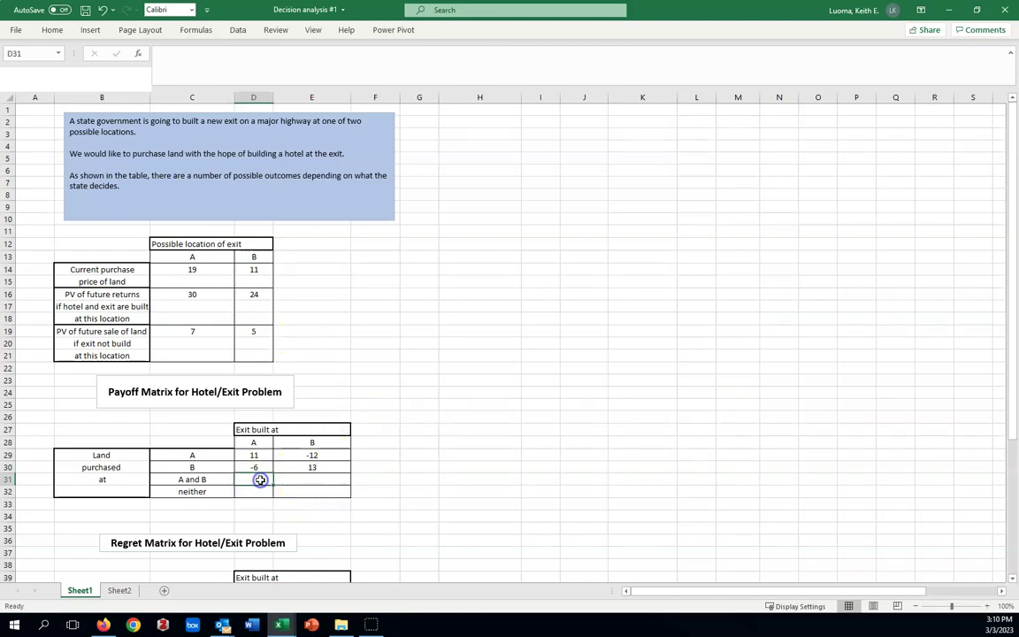
pyautogui.write('=')
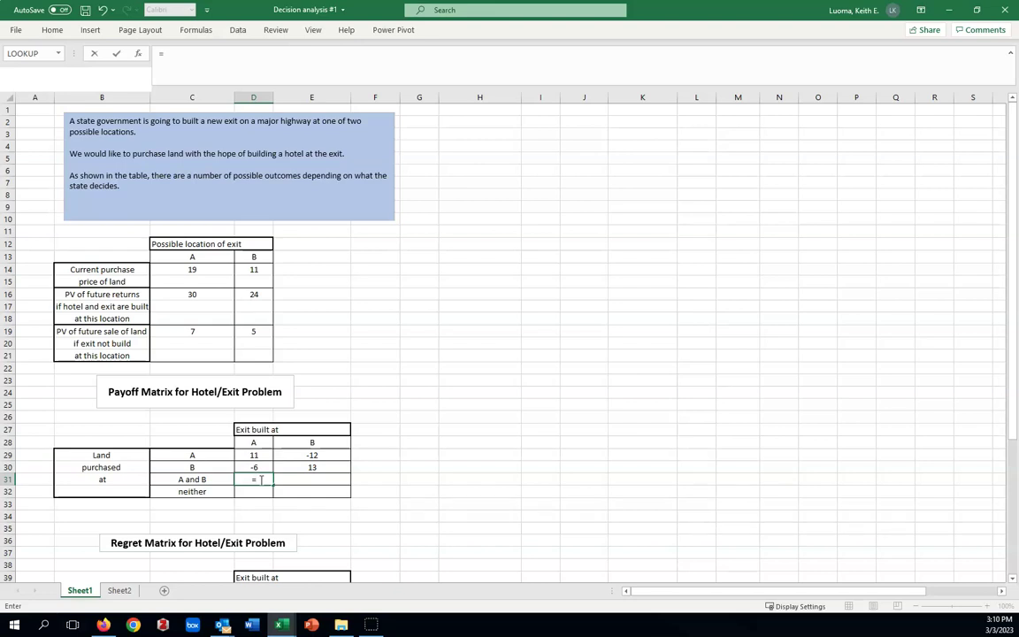
pyautogui.write('-(')
pyautogui.click(196, 271)
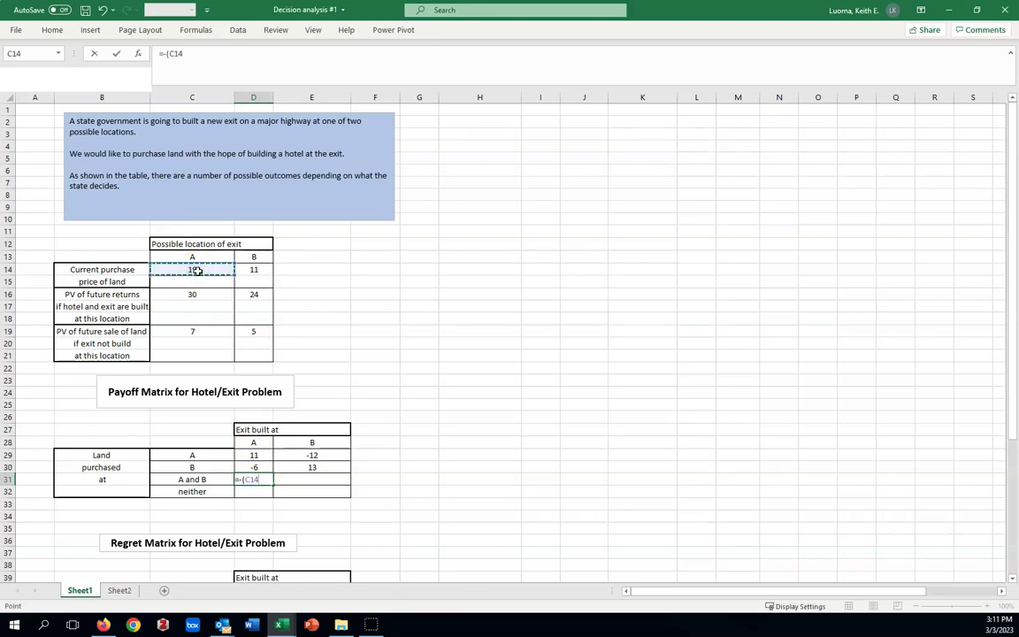
pyautogui.write('+')
pyautogui.click(254, 270)
pyautogui.write(')+')
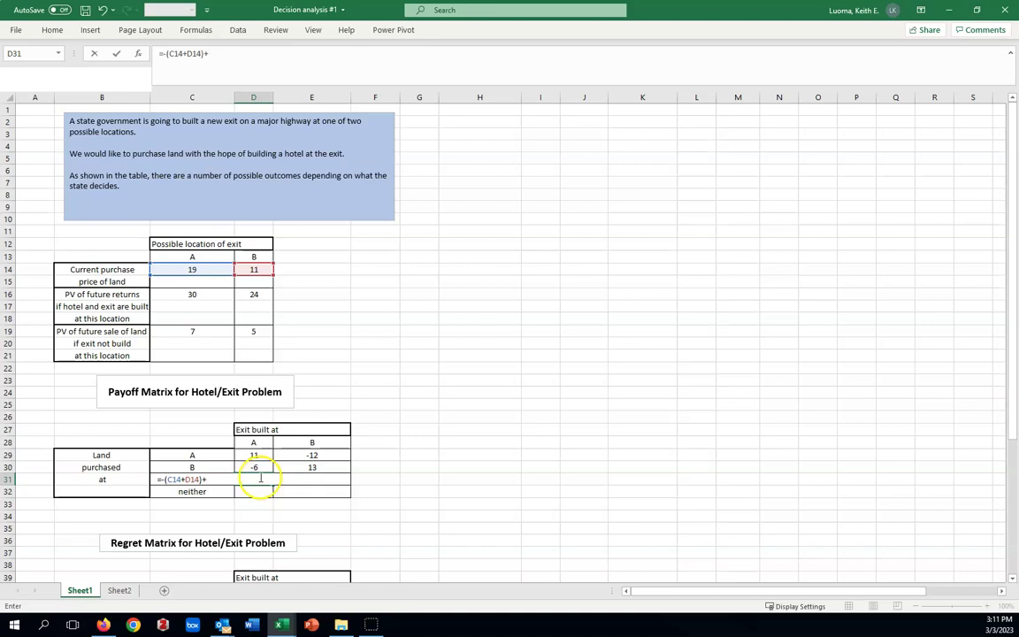
pyautogui.click(195, 294)
pyautogui.write('+')
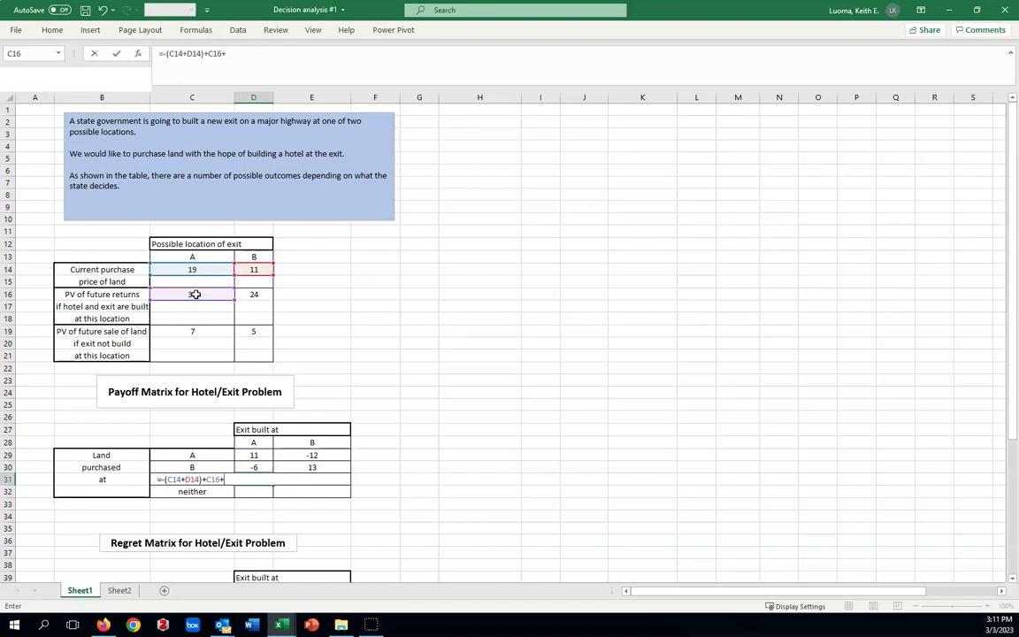
pyautogui.click(256, 331)
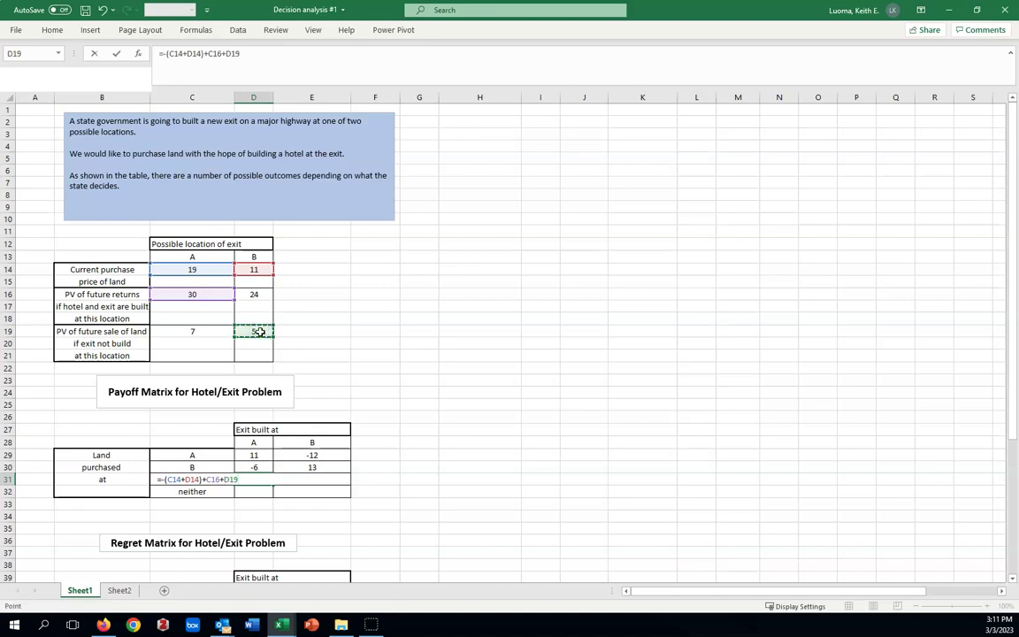
pyautogui.press('Return')
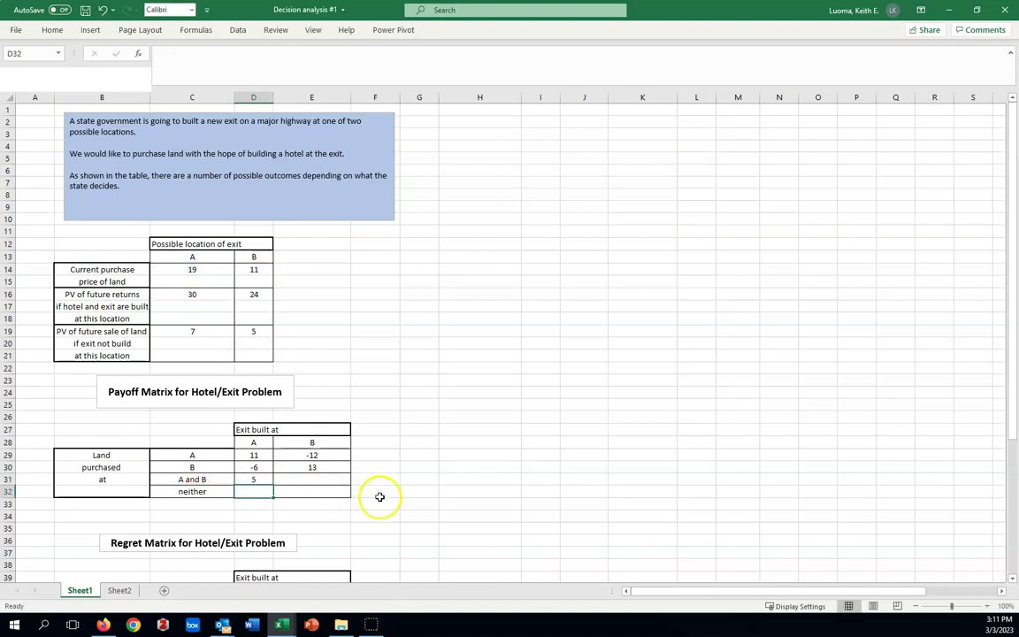
# Step: In E31, calculate the payoff for land purchased at A and B with the exit at B, using =-(C14+D14)+C19+D16
pyautogui.click(320, 479)
pyautogui.write('=')
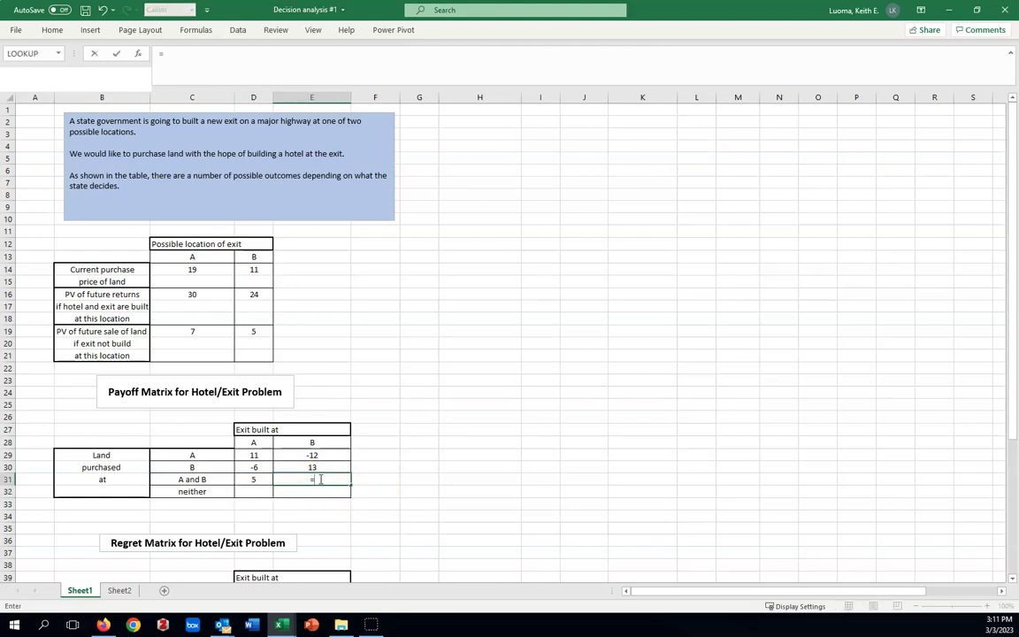
pyautogui.write('-(')
pyautogui.click(204, 271)
pyautogui.write('+')
pyautogui.click(255, 270)
pyautogui.write(')+')
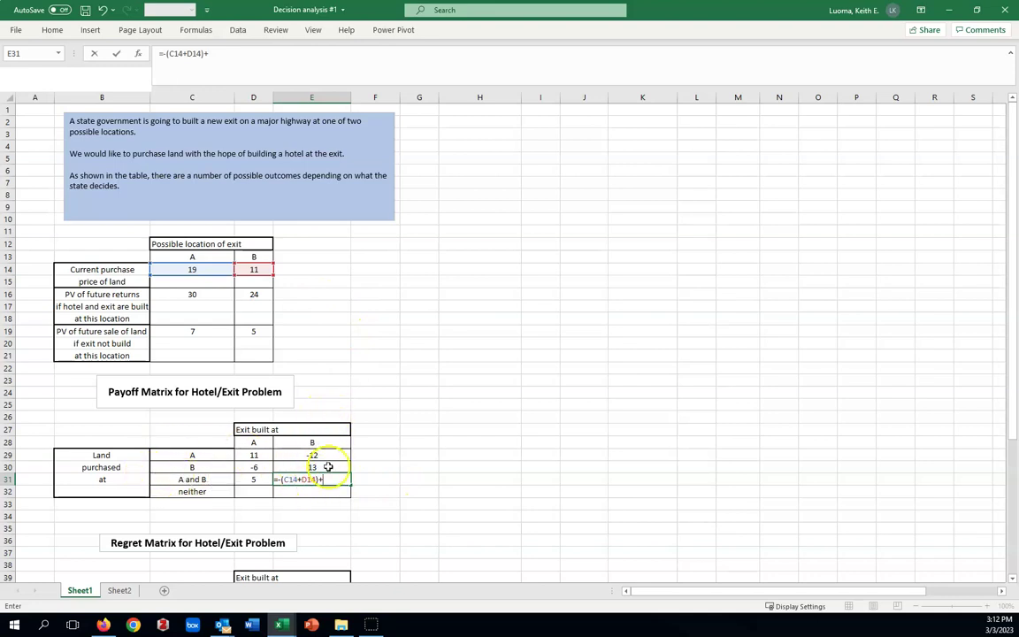
pyautogui.click(199, 332)
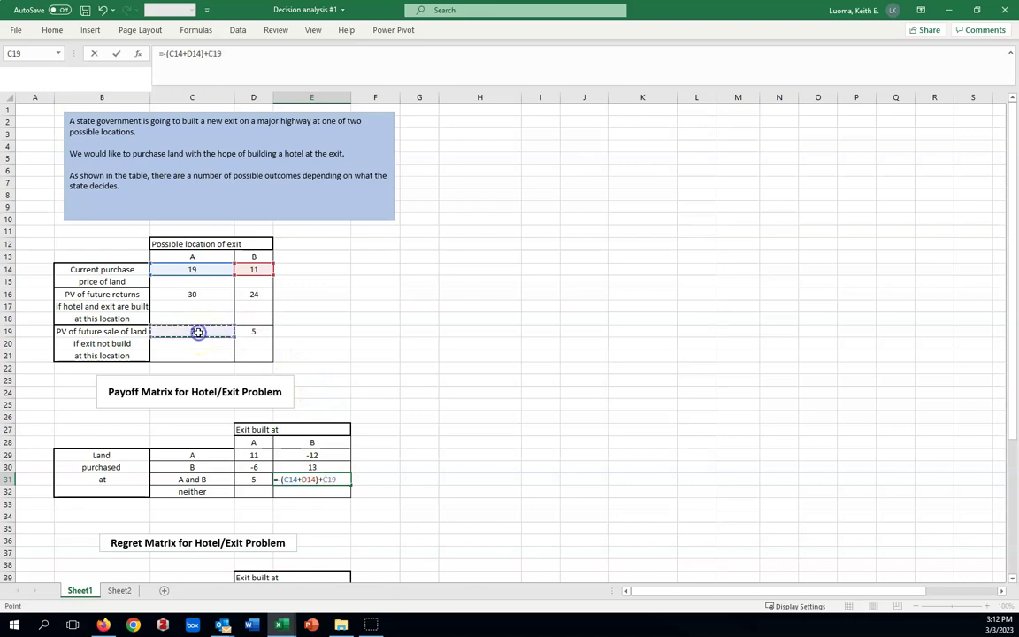
pyautogui.write('+')
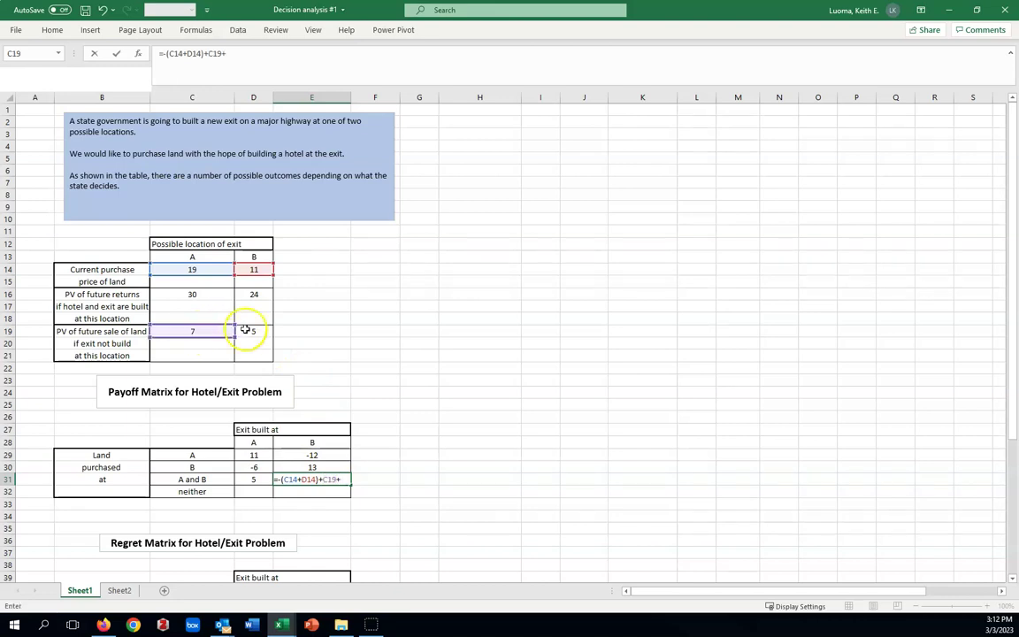
pyautogui.click(262, 298)
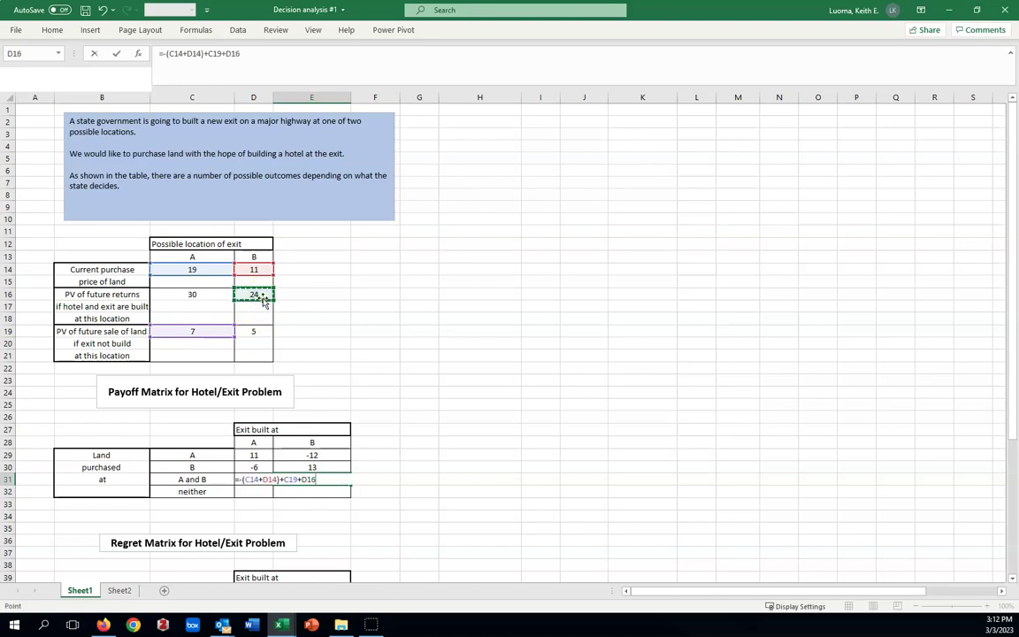
pyautogui.press('Return')
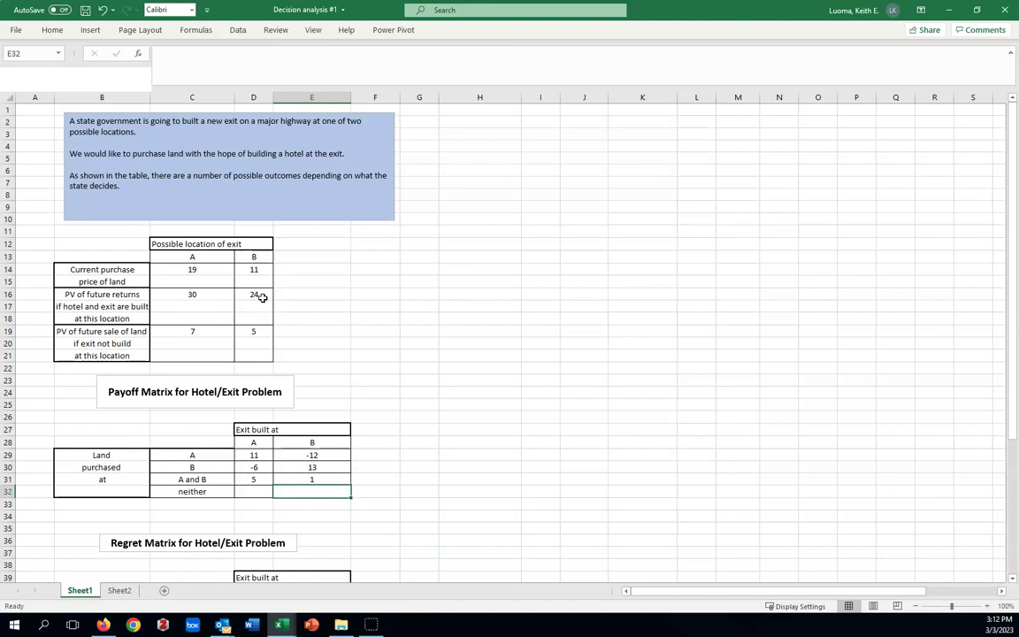
# Step: Enter a payoff of 0 in D32 and E32 for purchasing neither piece of land
pyautogui.click(254, 494)
pyautogui.write('0')
pyautogui.click(311, 493)
pyautogui.write('0')
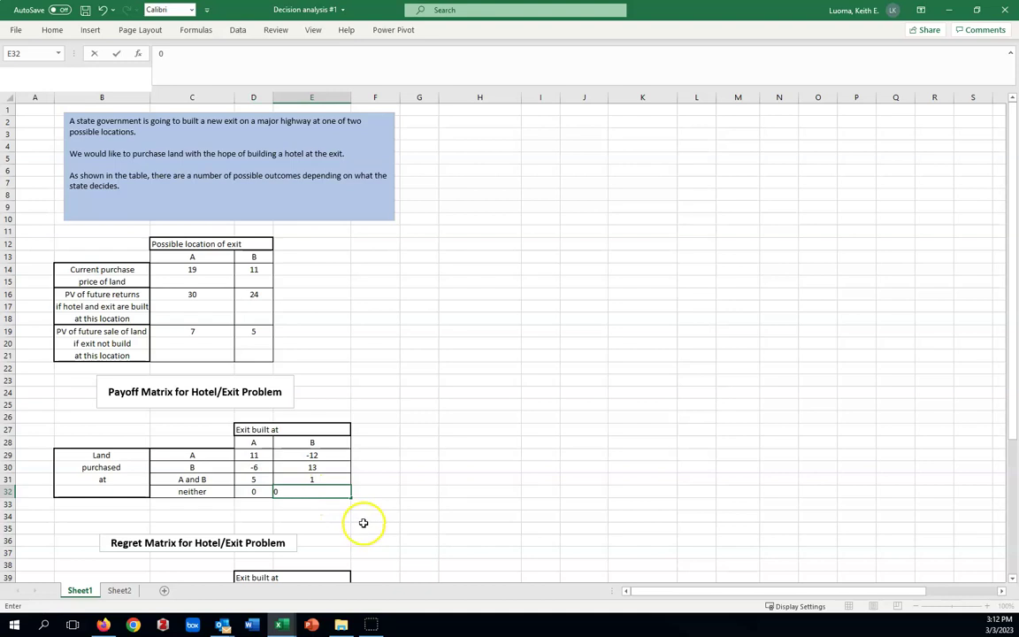
pyautogui.click(375, 515)
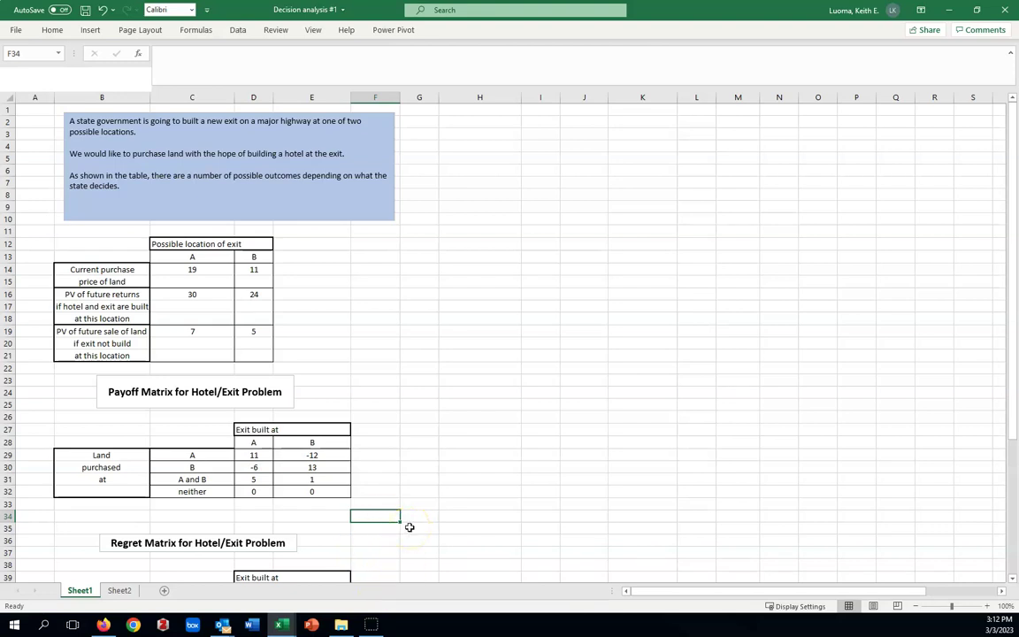
# Step: Add the column heading Max in F28, beside the payoff matrix
pyautogui.click(381, 443)
pyautogui.write('M')
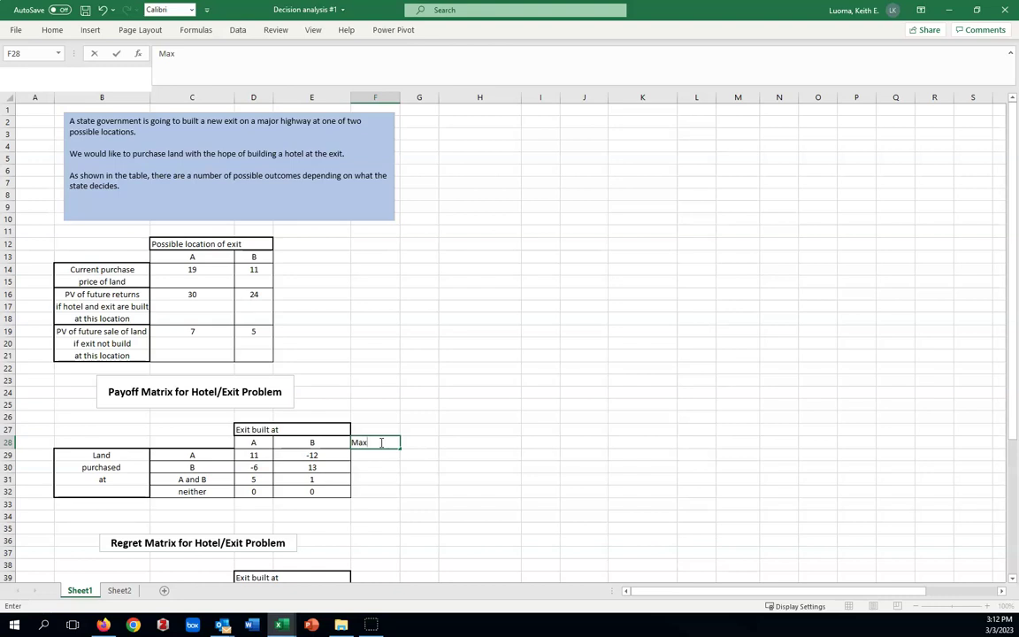
pyautogui.write('ax')
pyautogui.click(391, 467)
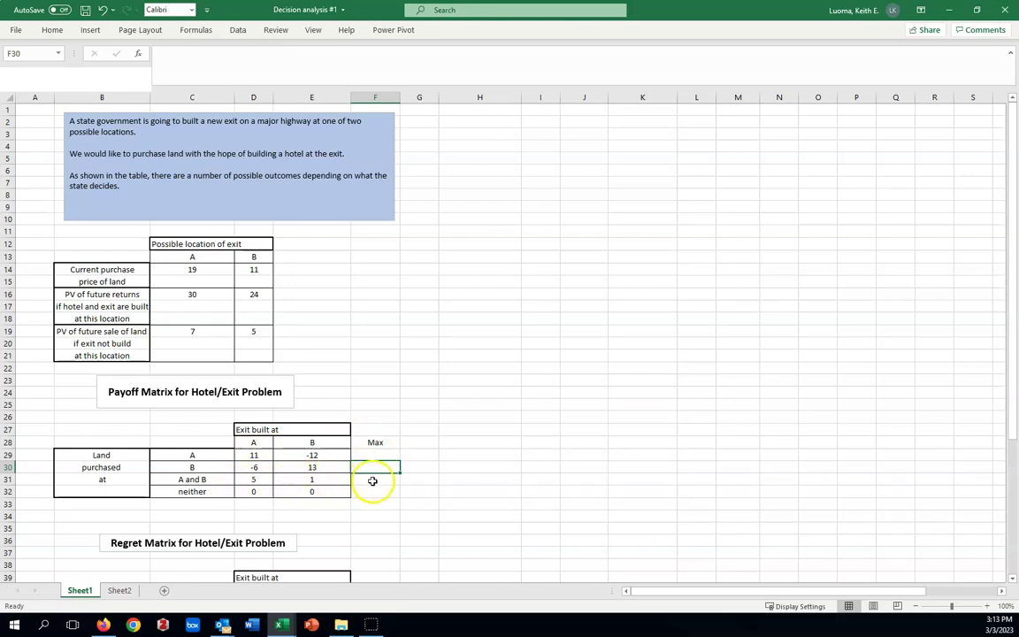
# Step: In F29, compute the row maximum with =MAX(D29:E29) and copy the formula down through F32
pyautogui.click(377, 454)
pyautogui.write('=')
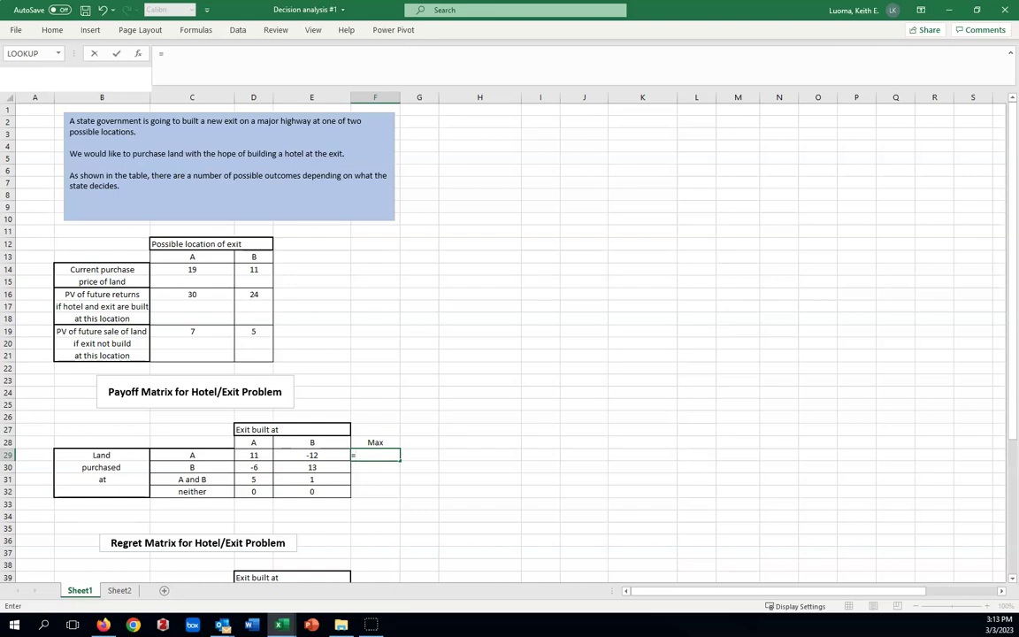
pyautogui.write('max')
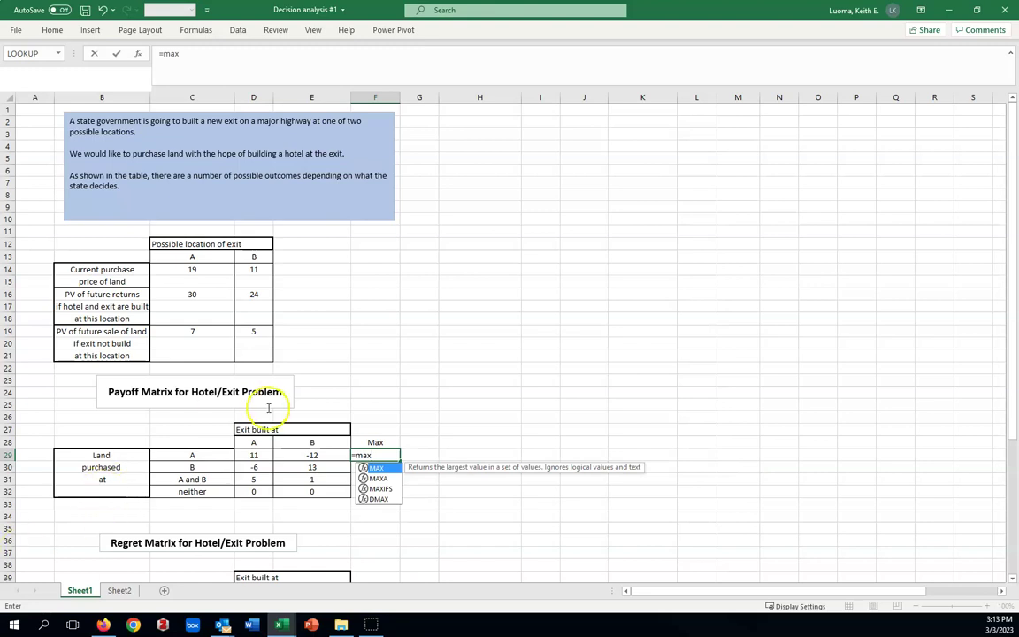
pyautogui.doubleClick(379, 469)
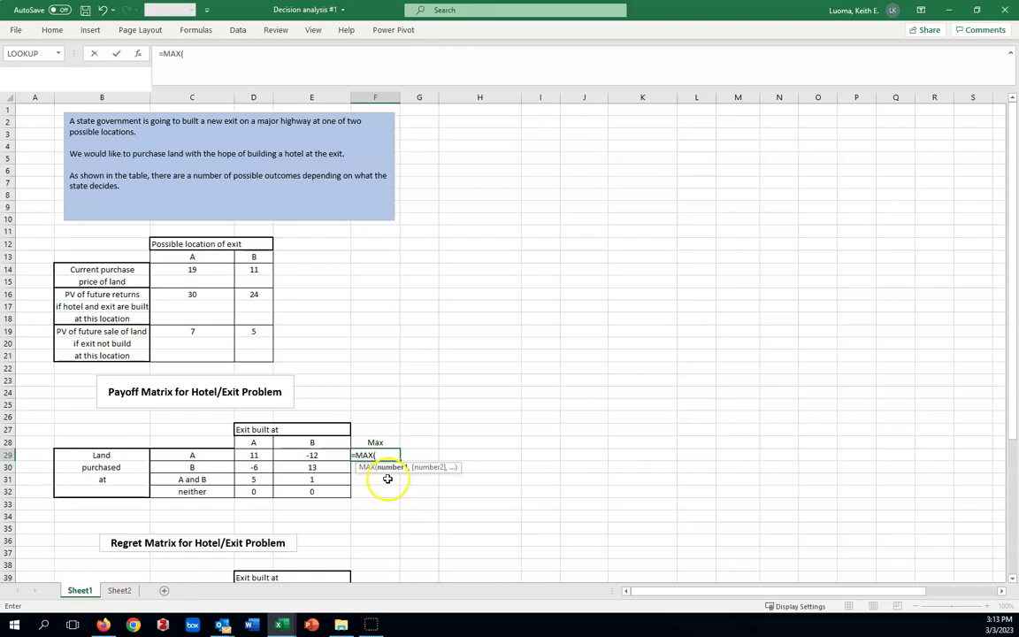
pyautogui.moveTo(258, 454); pyautogui.dragTo(275, 455)
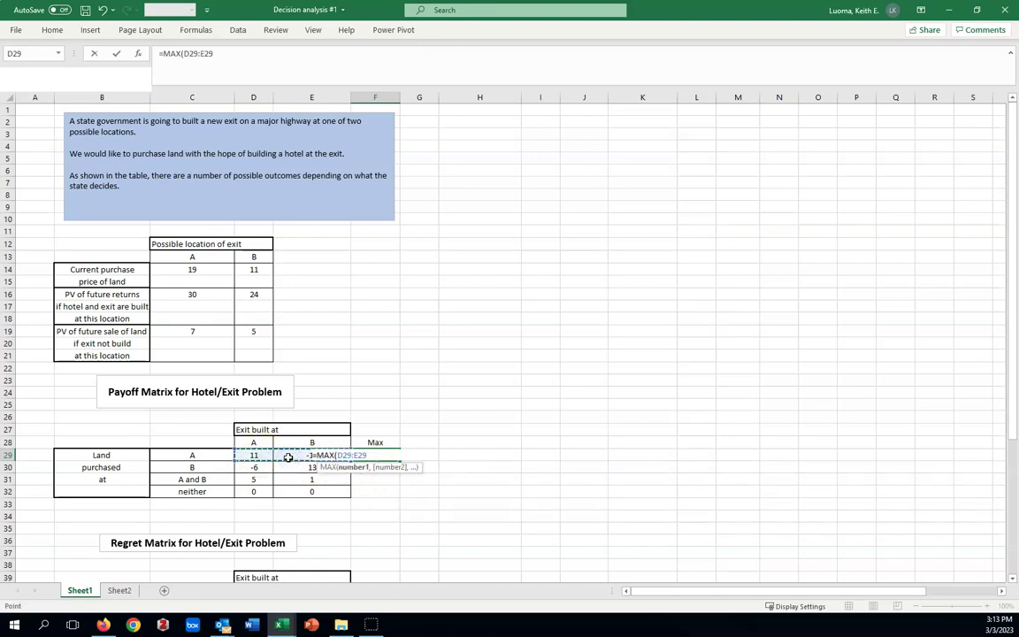
pyautogui.press('Return')
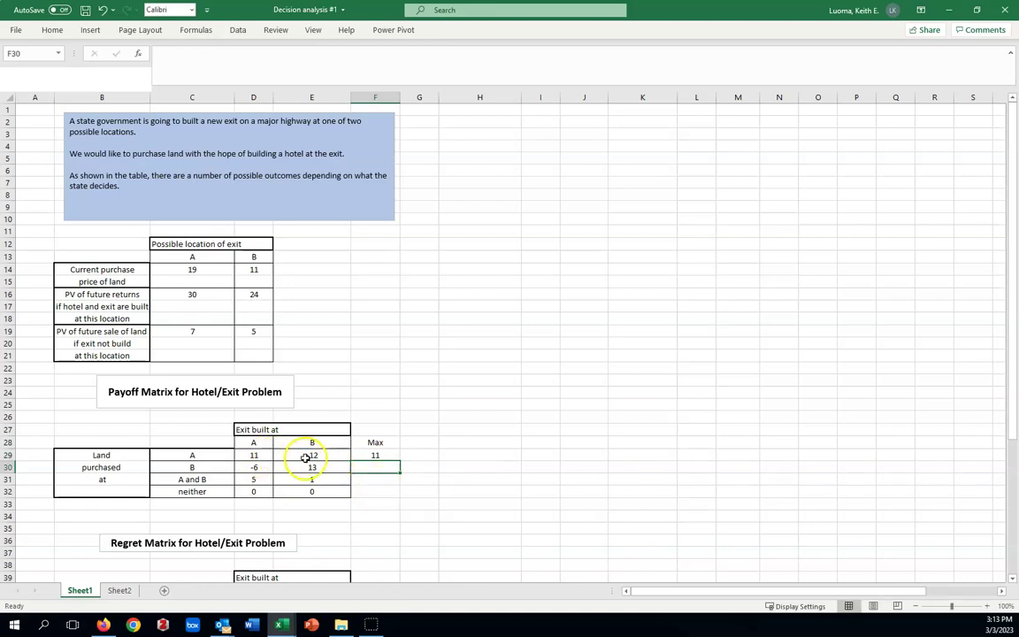
pyautogui.click(387, 456)
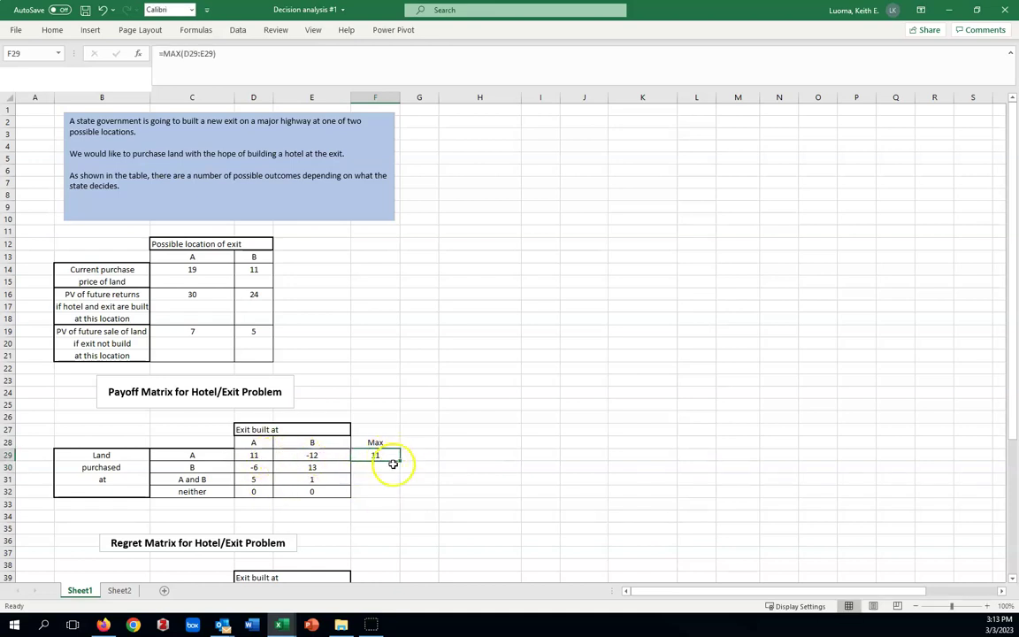
pyautogui.moveTo(399, 461); pyautogui.dragTo(398, 492)
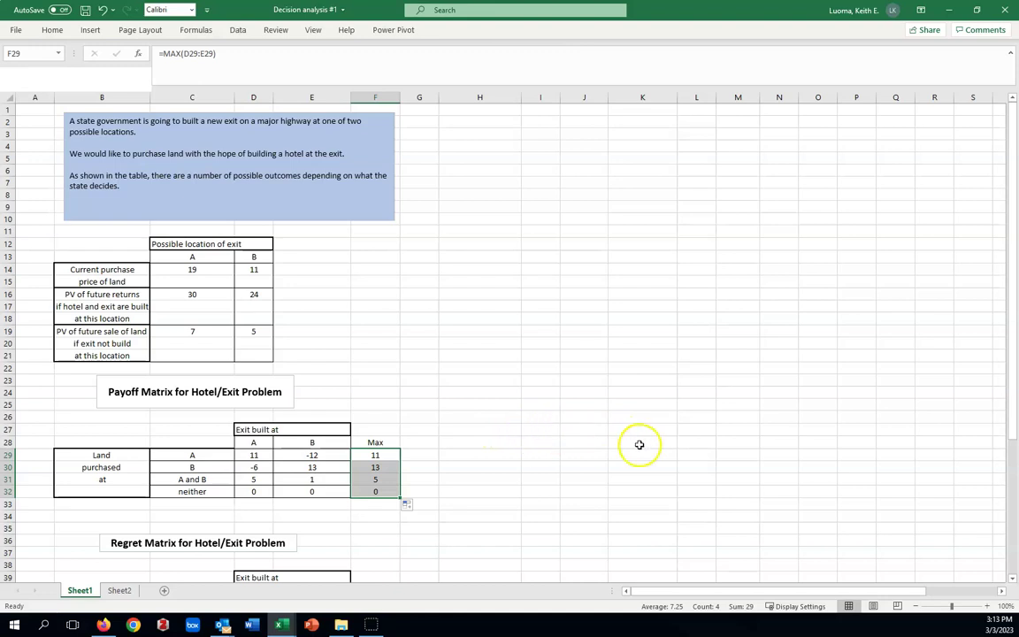
# Step: Label K28 as Maximax and calculate the largest row maximum in L28 with =MAX(F29:F32)
pyautogui.click(630, 442)
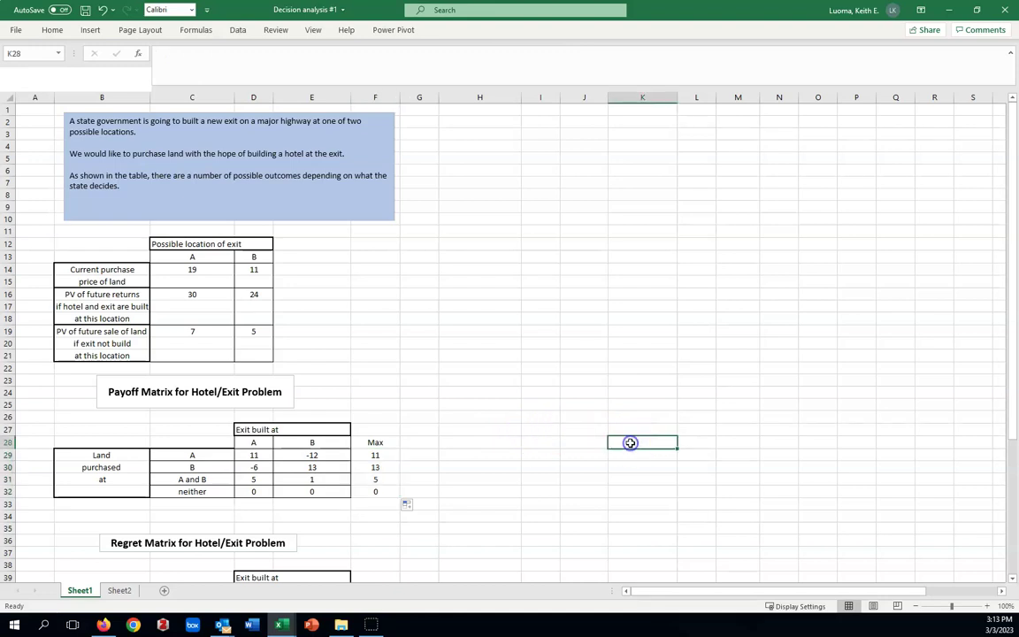
pyautogui.write('Maximax')
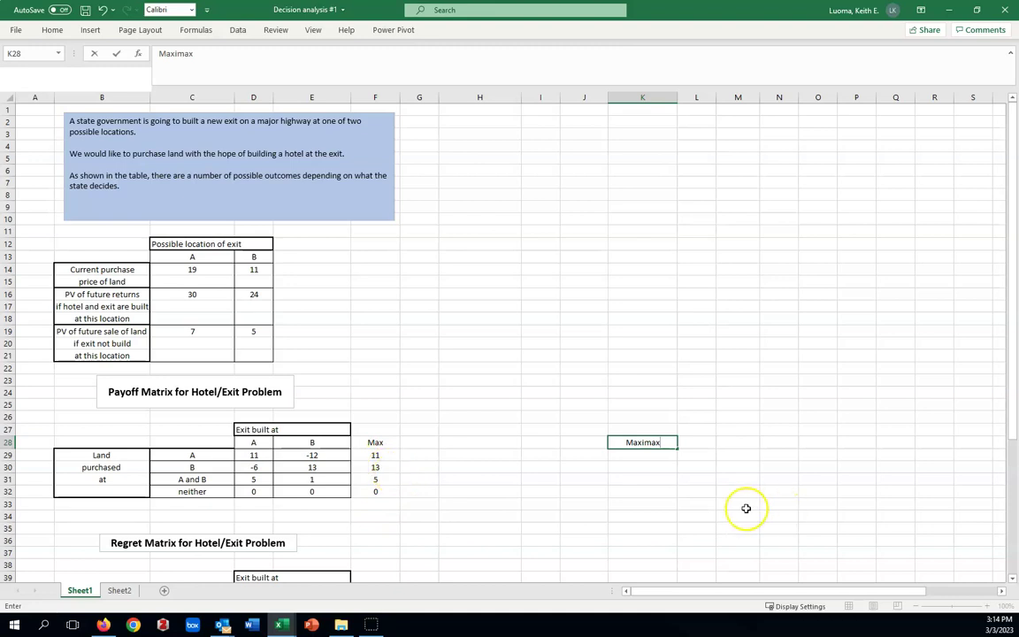
pyautogui.click(701, 445)
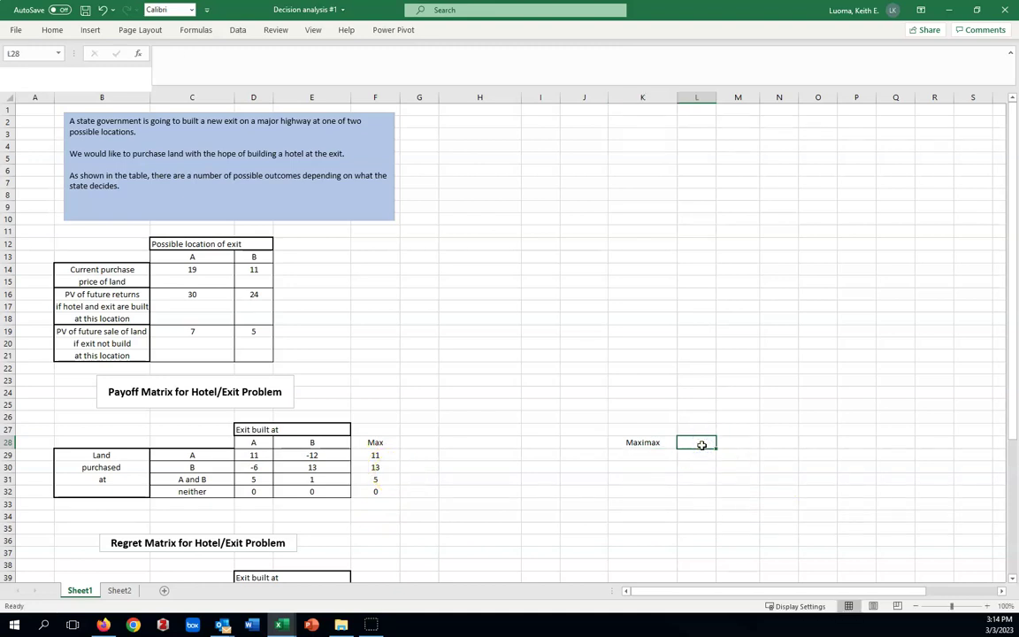
pyautogui.write('=')
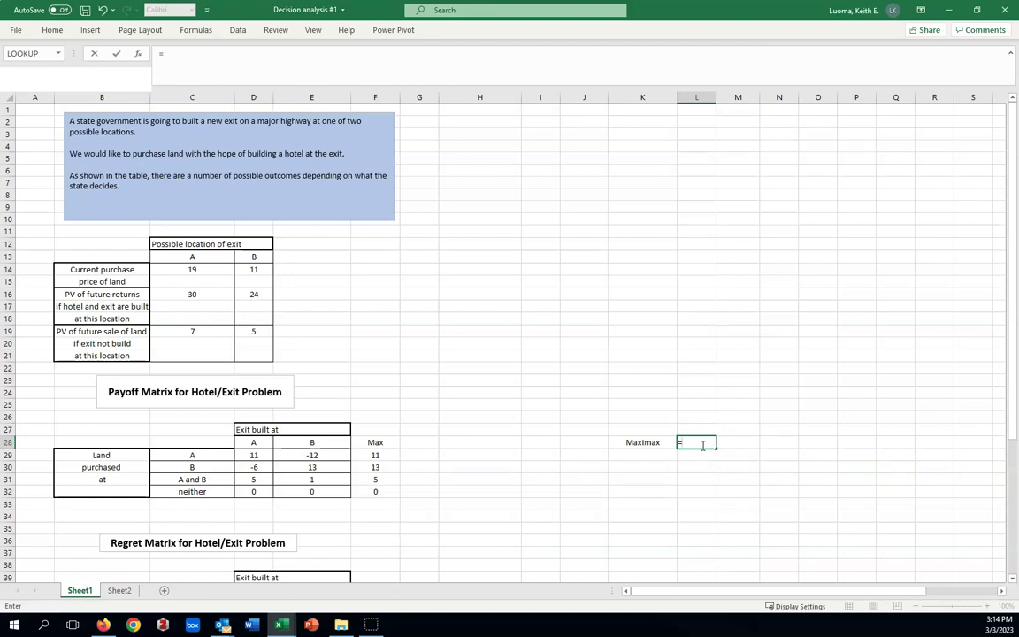
pyautogui.write('max')
pyautogui.click(712, 458)
pyautogui.doubleClick(705, 455)
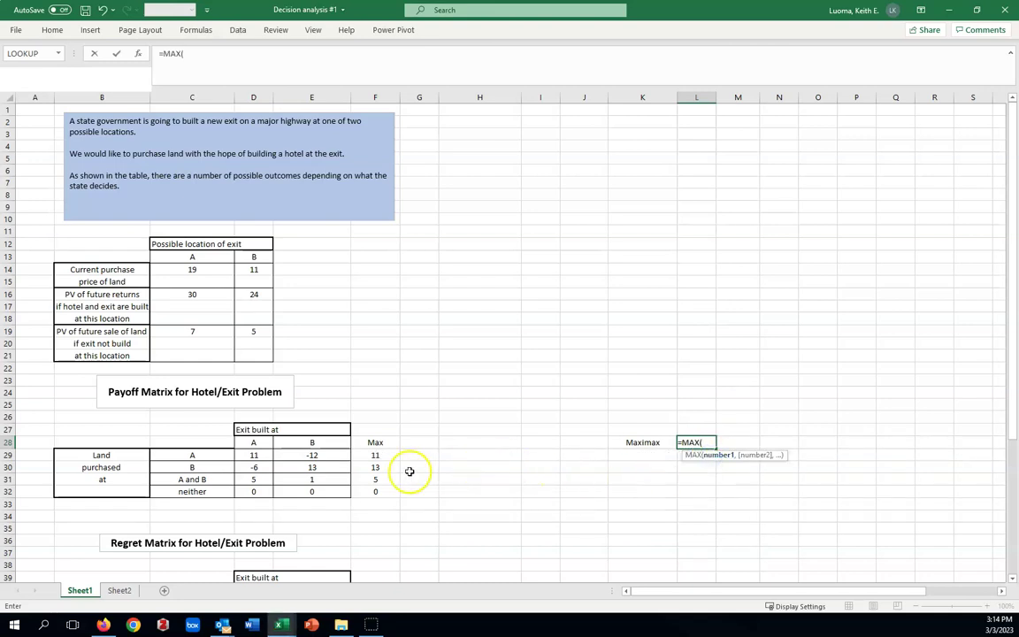
pyautogui.moveTo(381, 456); pyautogui.dragTo(377, 491)
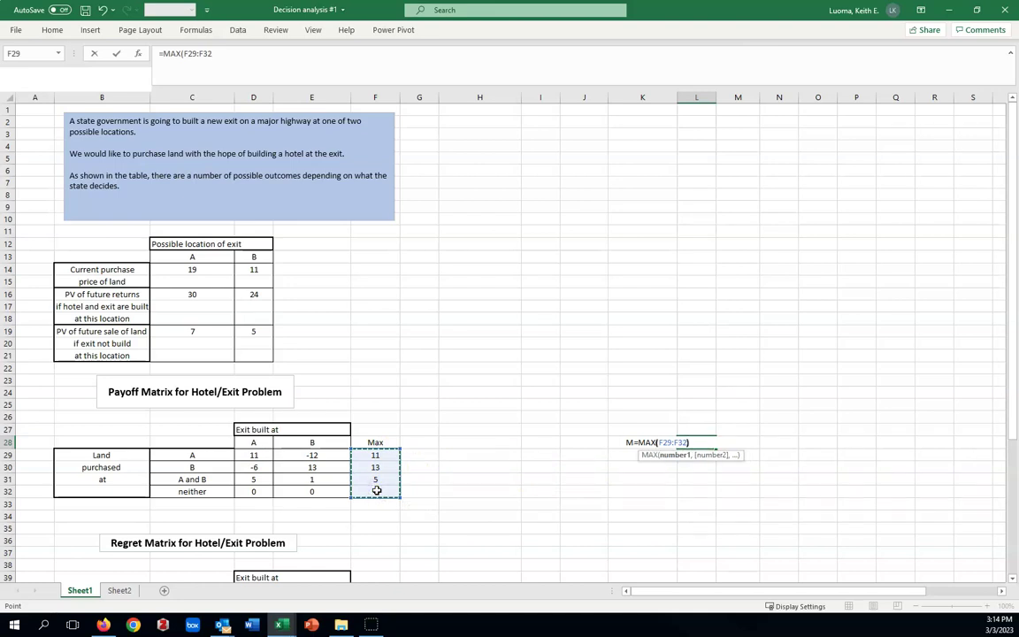
pyautogui.press('Return')
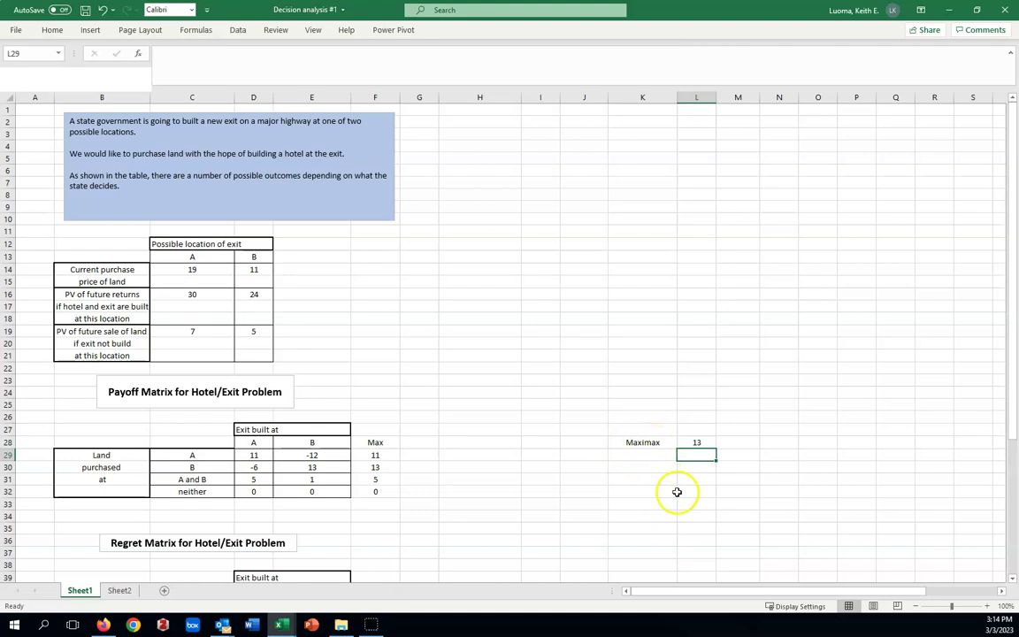
# Step: Add the heading alternative in M27 and enter Buy B below it in M28 as the Maximax decision
pyautogui.click(735, 431)
pyautogui.write('al')
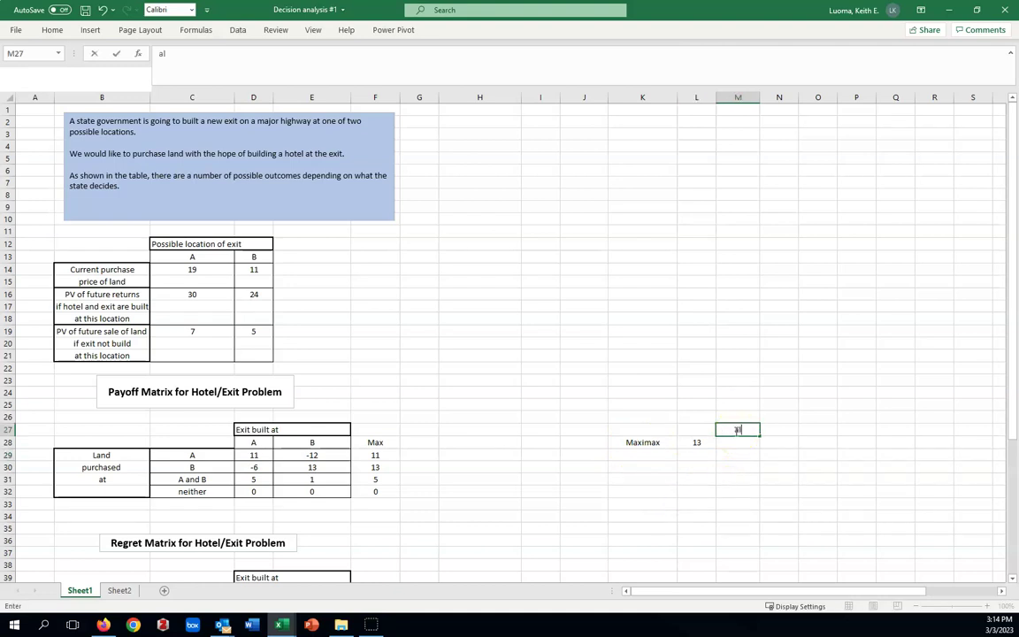
pyautogui.write('ternative')
pyautogui.click(775, 478)
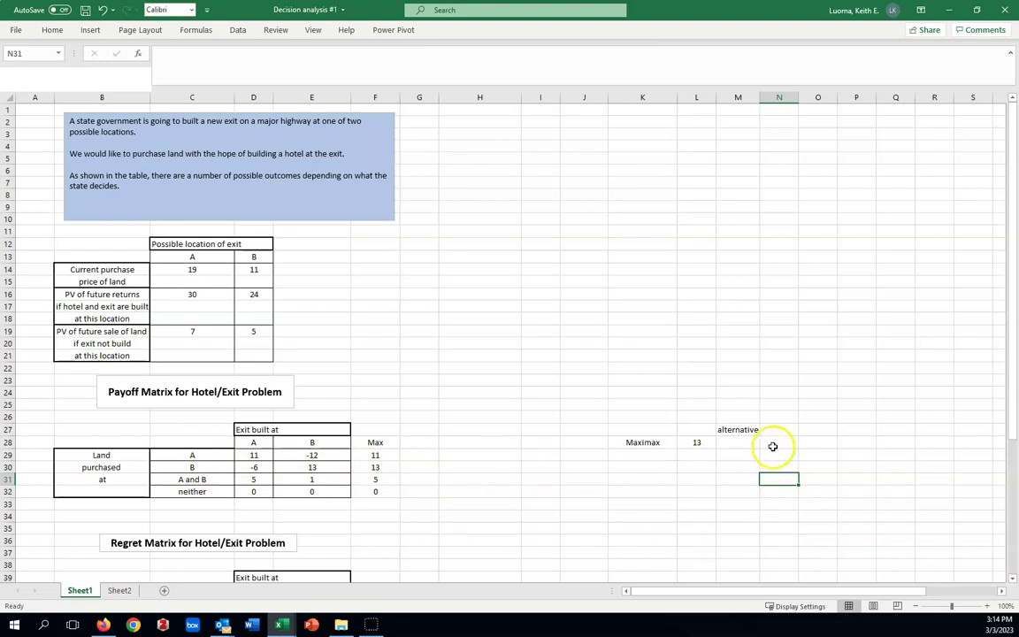
pyautogui.click(739, 445)
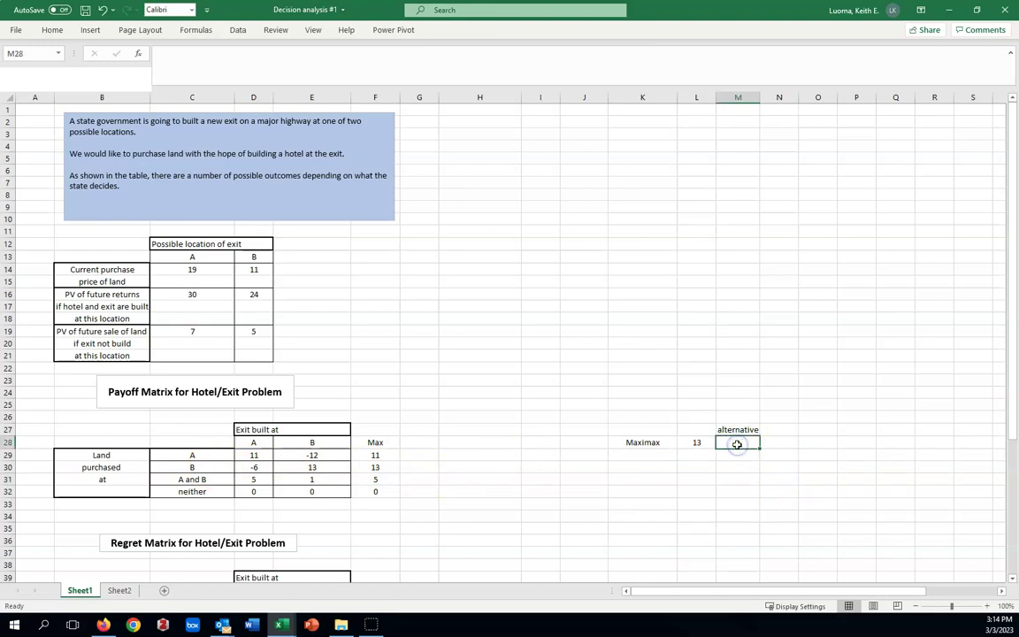
pyautogui.write('Buy B')
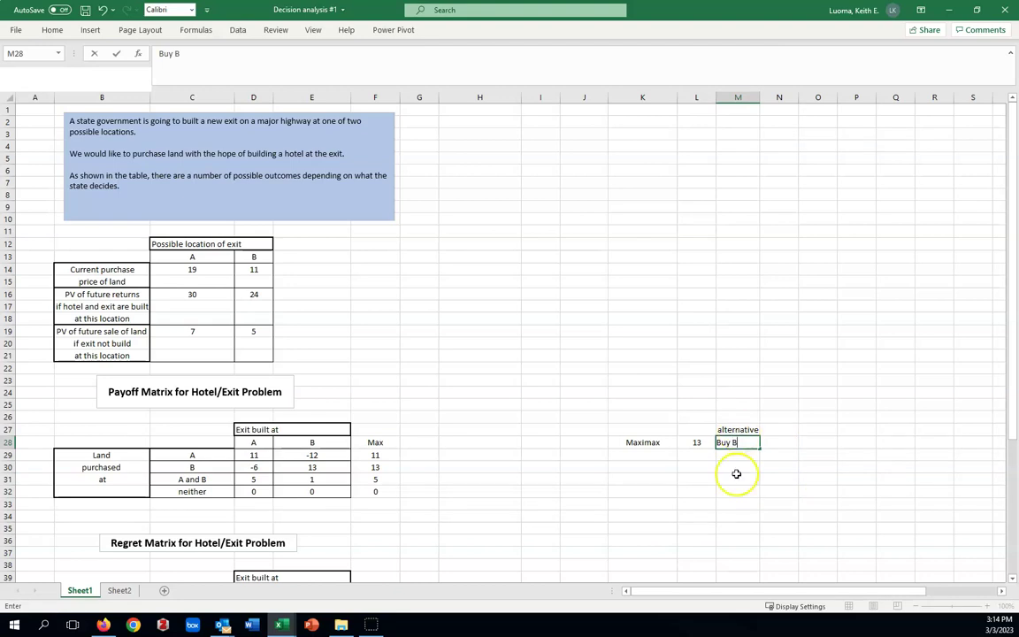
# Step: Fill the Maximax result row K28:M28 with yellow
pyautogui.click(745, 467)
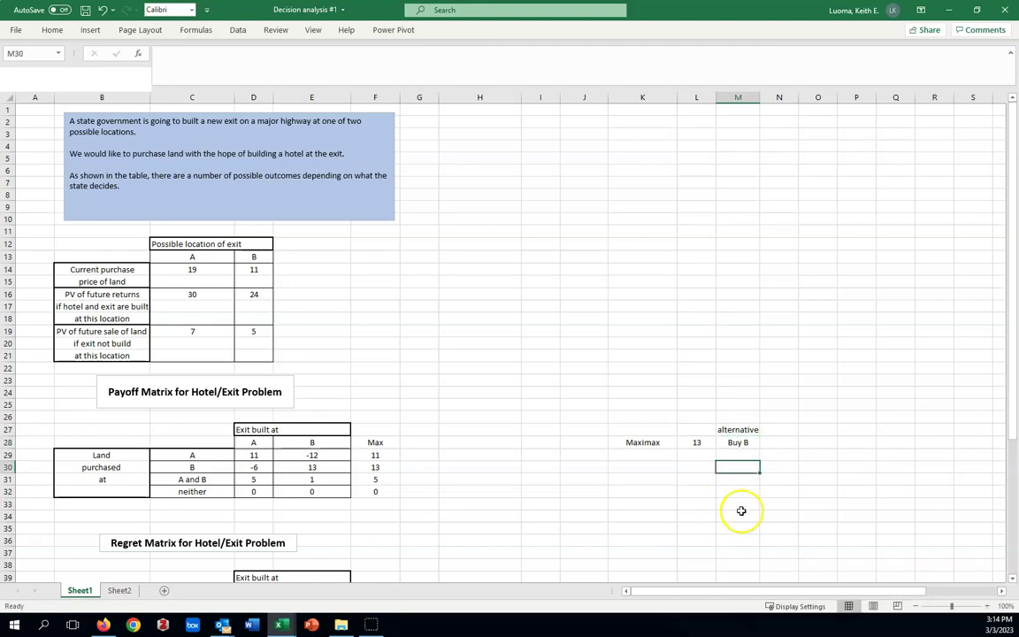
pyautogui.moveTo(641, 443); pyautogui.dragTo(727, 444)
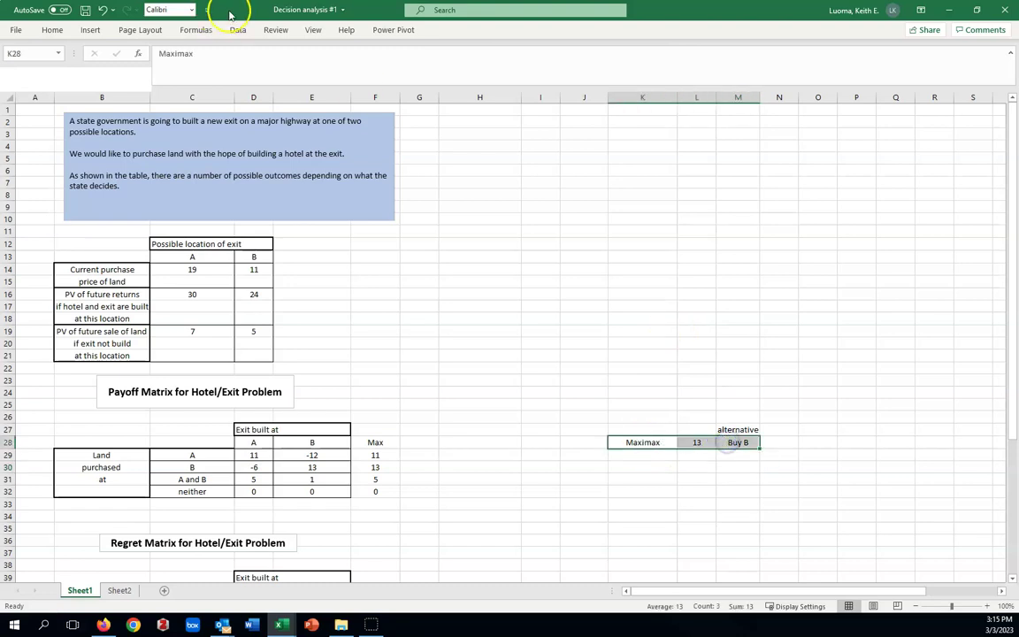
pyautogui.click(51, 30)
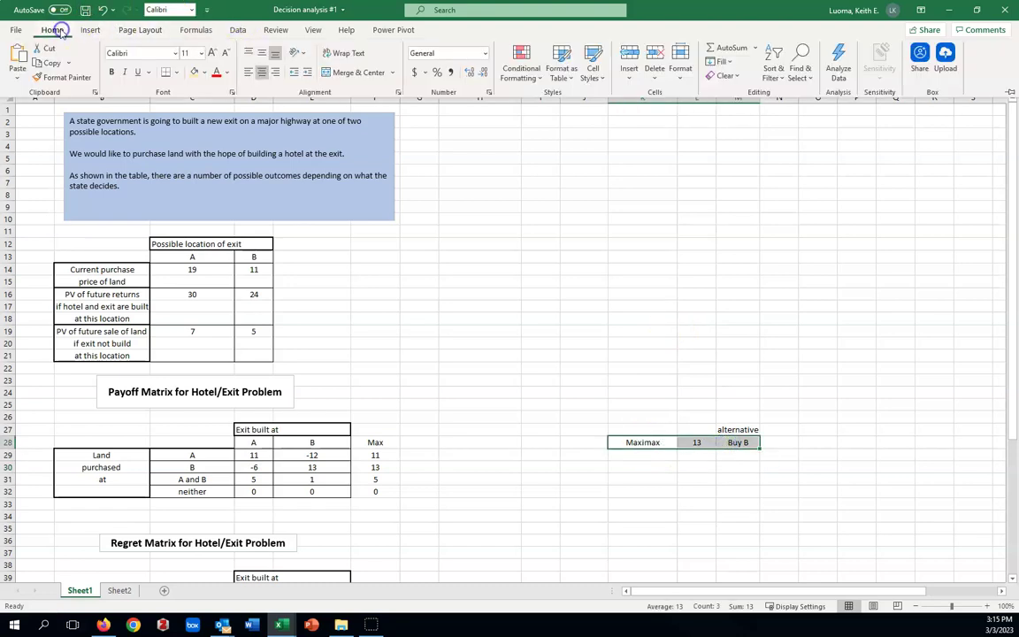
pyautogui.click(206, 72)
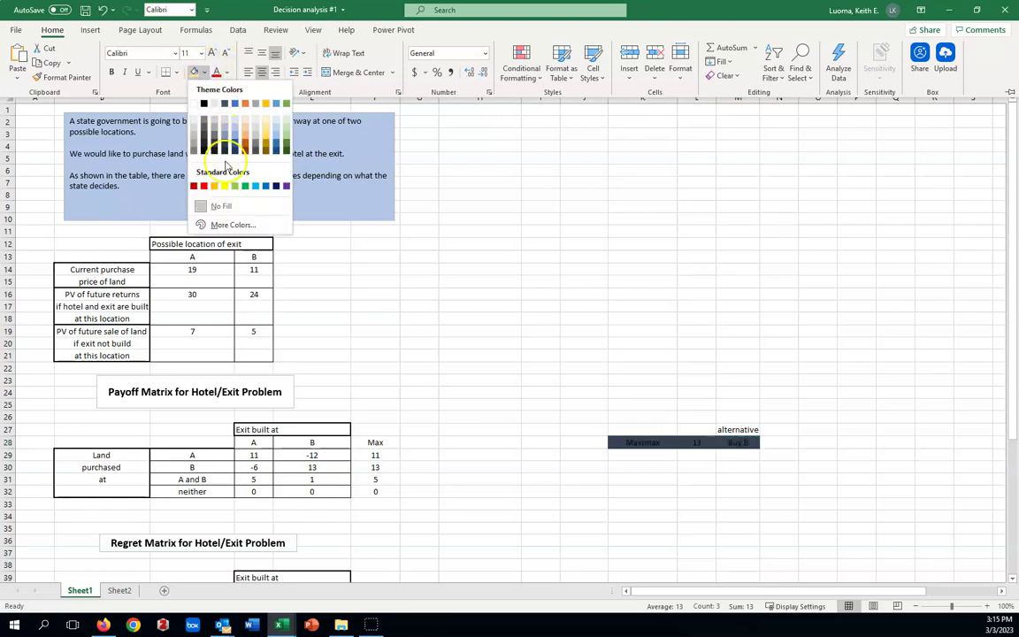
pyautogui.click(224, 189)
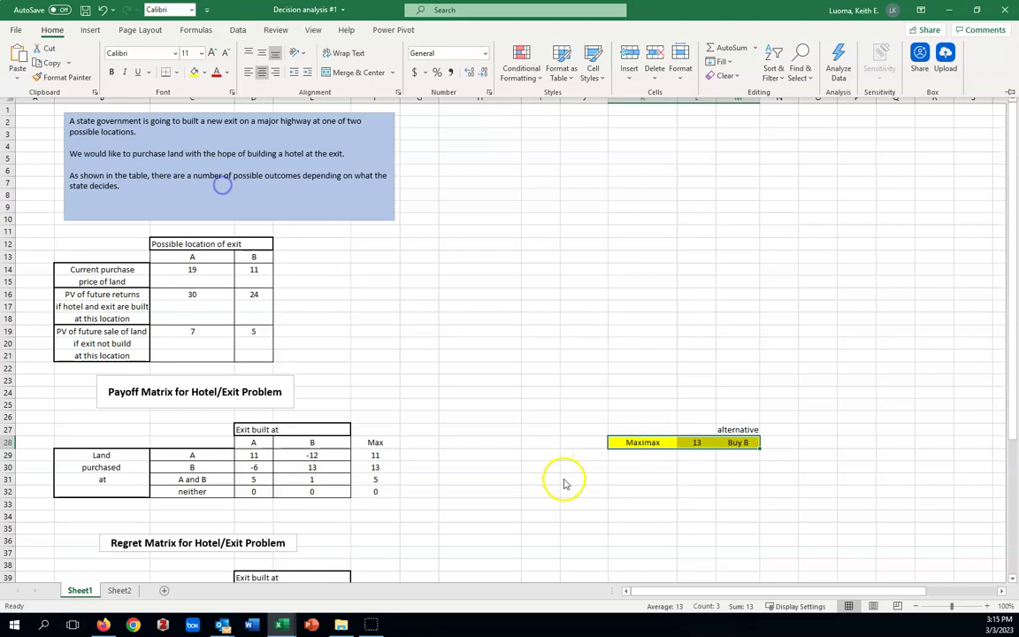
pyautogui.click(646, 498)
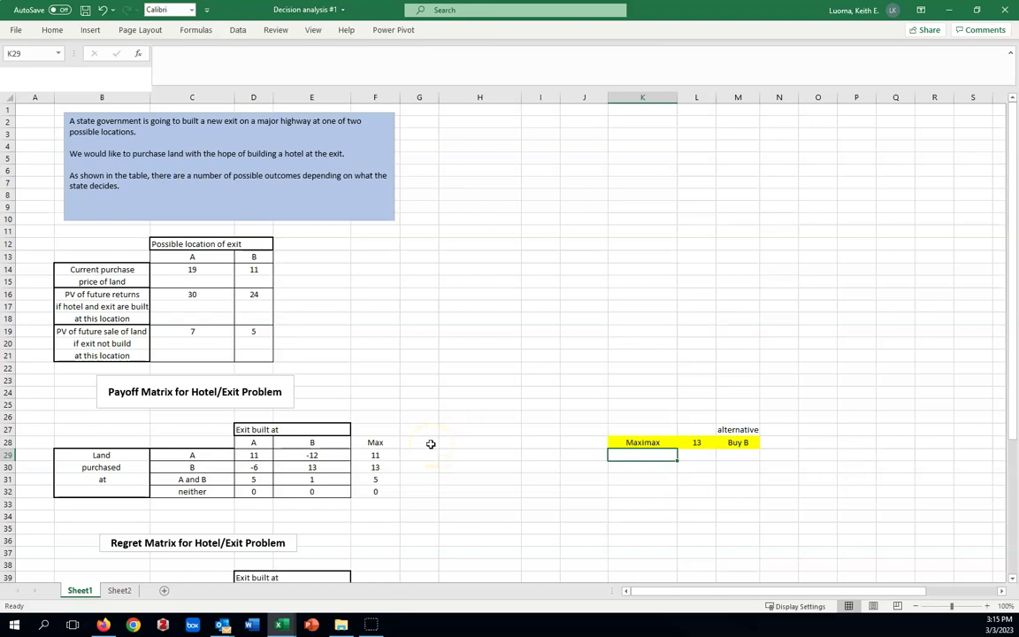
# Step: Add the column heading Min in G28, beside the Max column of the payoff matrix
pyautogui.click(431, 443)
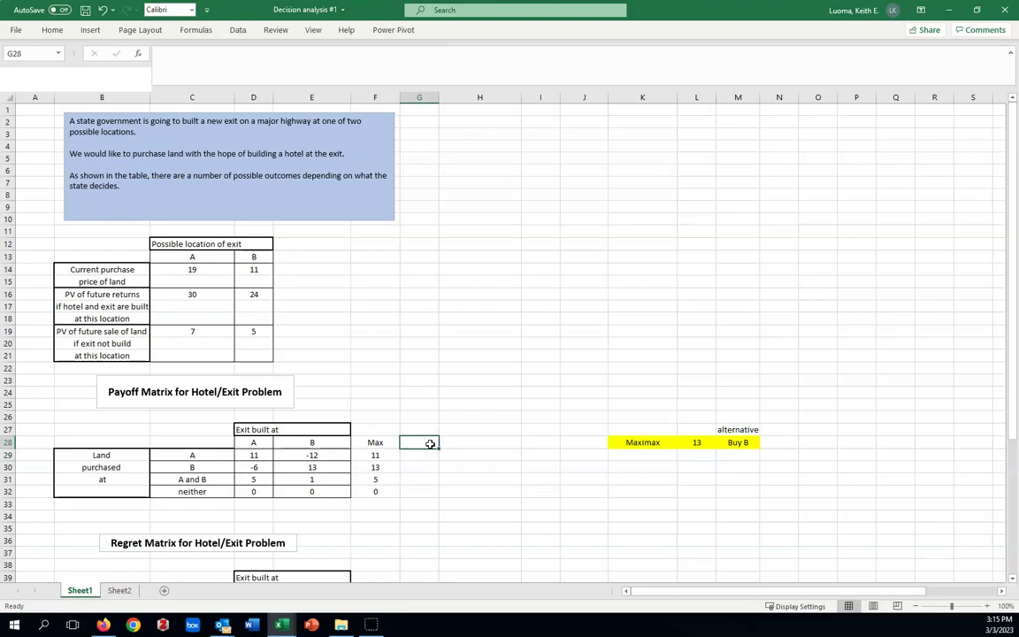
pyautogui.write('Min')
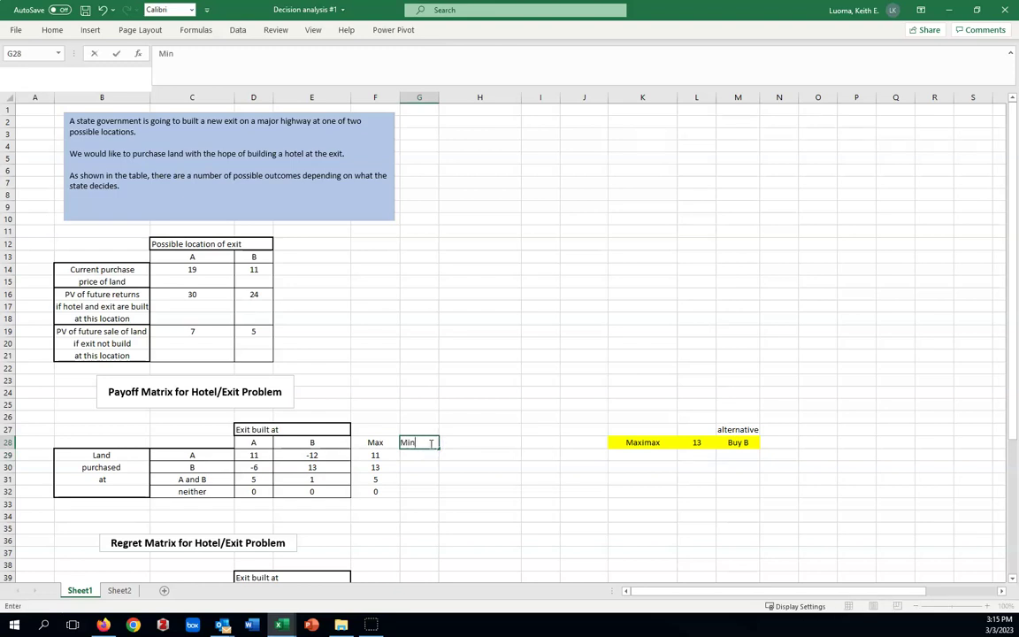
pyautogui.click(418, 455)
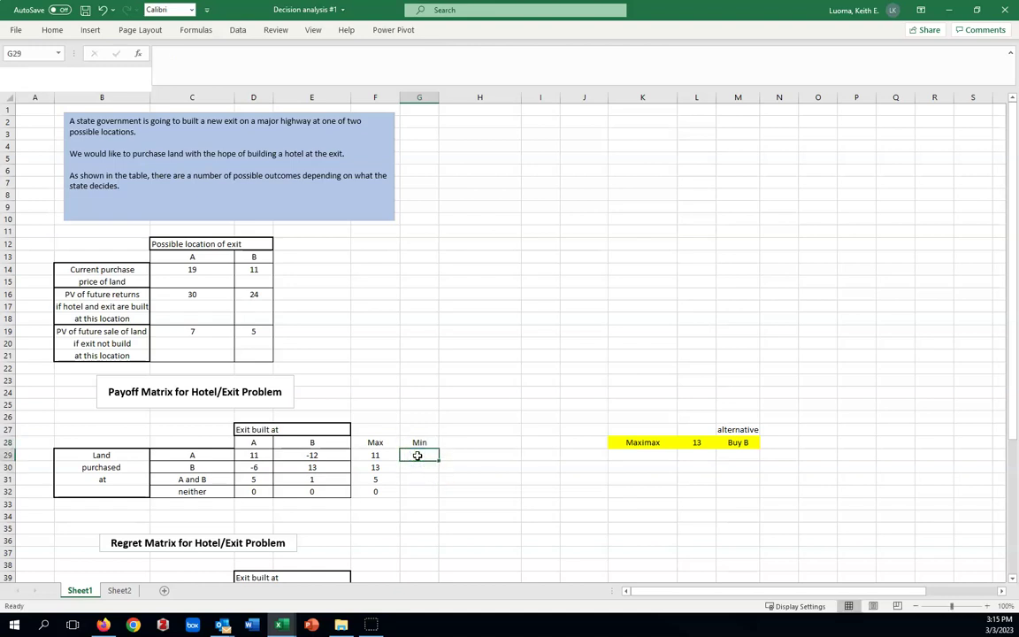
# Step: In G29, compute the row minimum with =MIN(D29:E29) and copy the formula down through G32
pyautogui.write('=min')
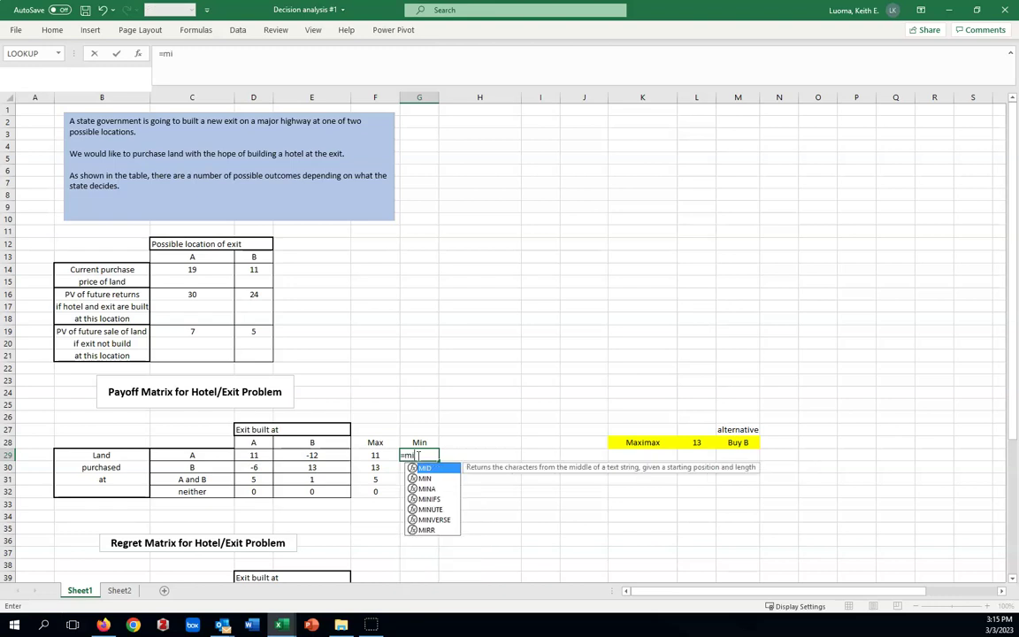
pyautogui.click(426, 469)
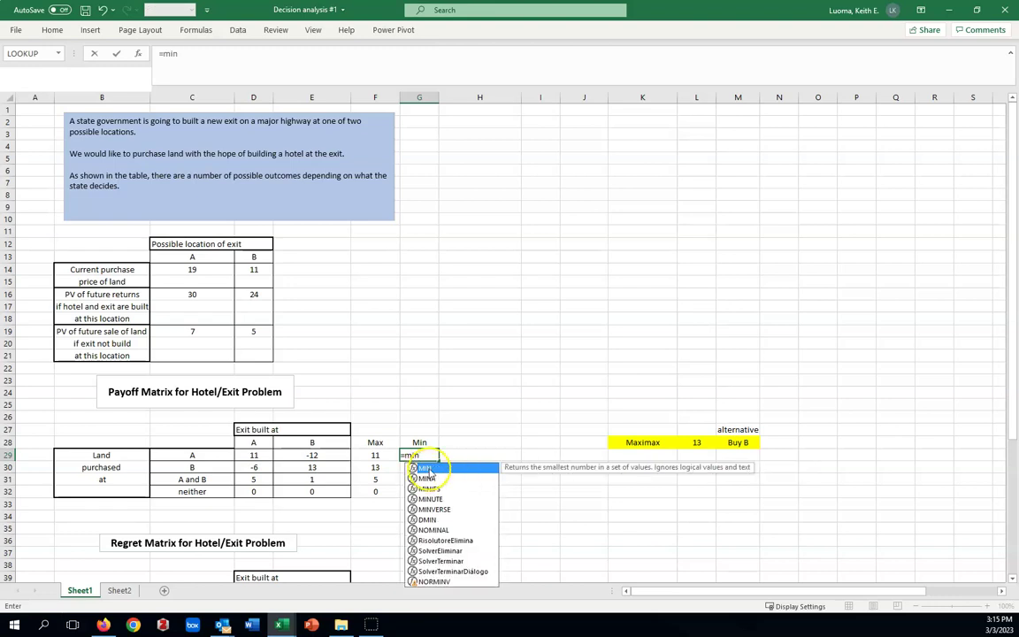
pyautogui.doubleClick(427, 469)
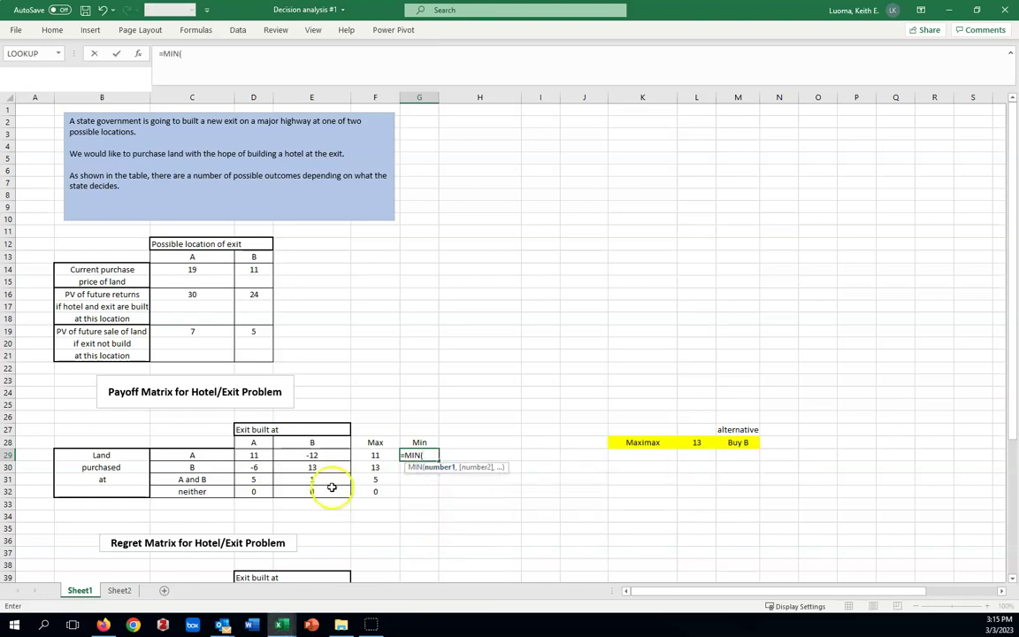
pyautogui.moveTo(263, 455); pyautogui.dragTo(300, 455)
pyautogui.click(300, 455)
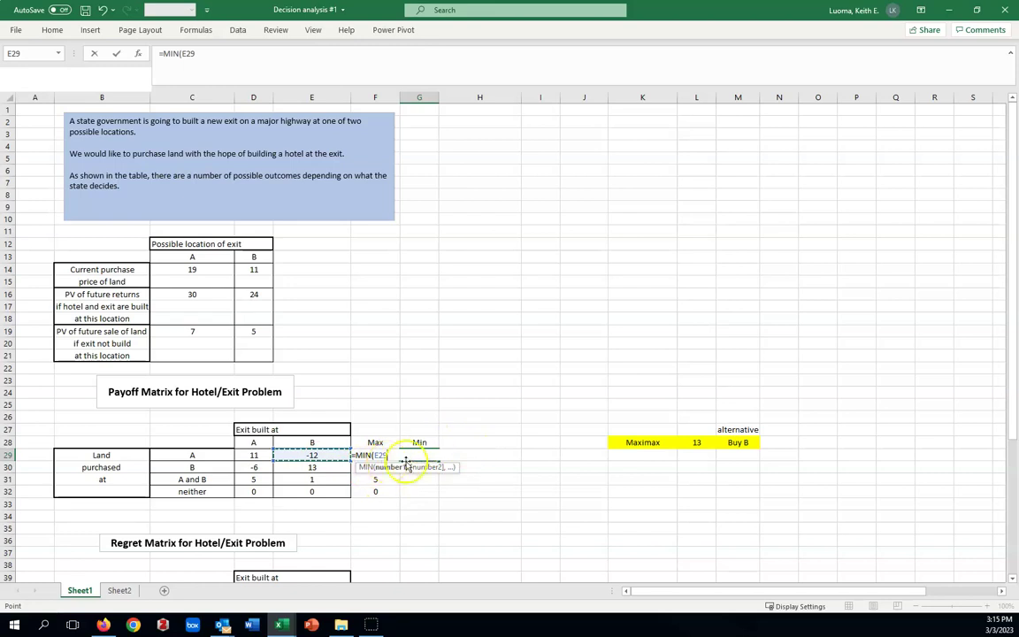
pyautogui.press('BackSpace')
pyautogui.press('BackSpace')
pyautogui.press('BackSpace')
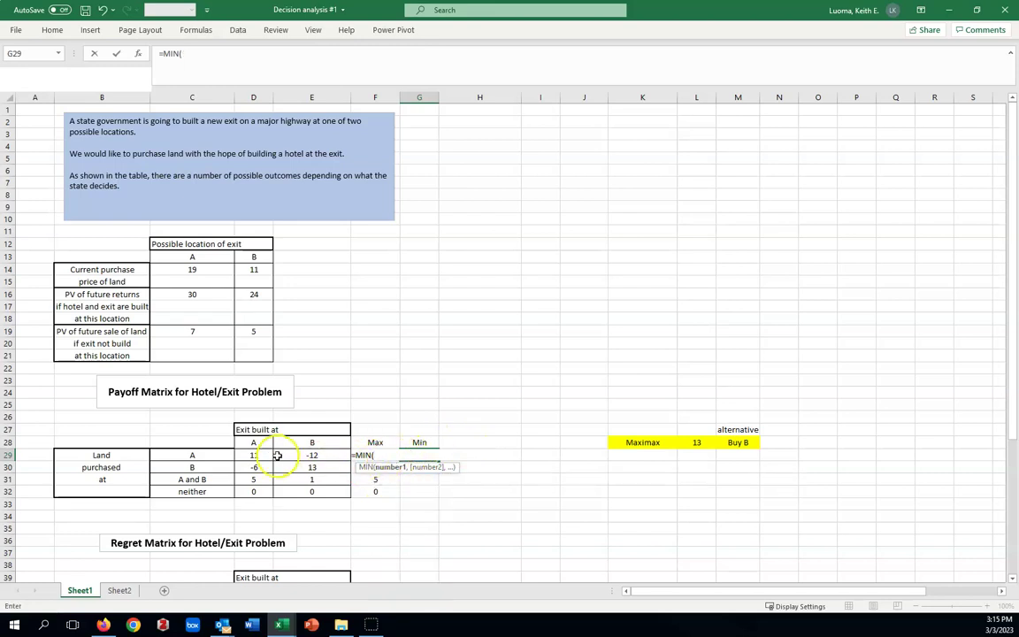
pyautogui.moveTo(264, 455); pyautogui.dragTo(301, 455)
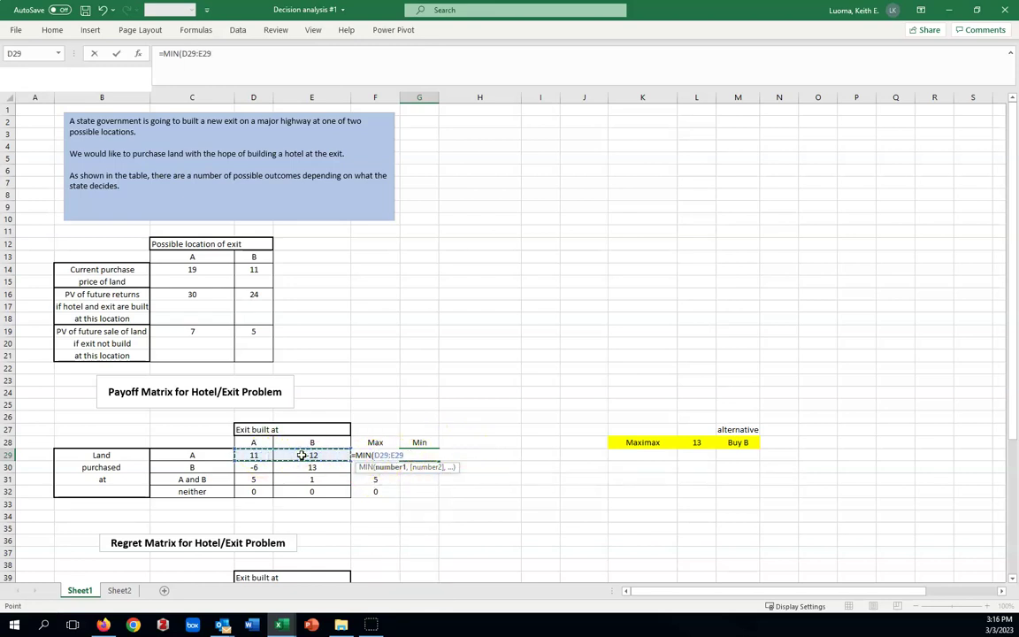
pyautogui.press('Return')
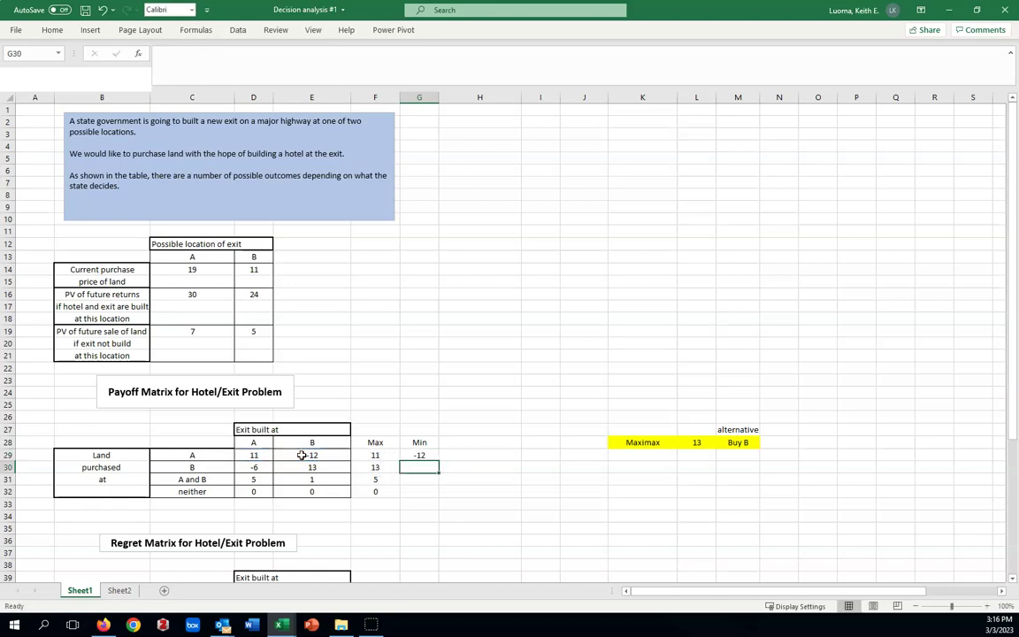
pyautogui.click(419, 455)
pyautogui.moveTo(439, 459); pyautogui.dragTo(435, 495)
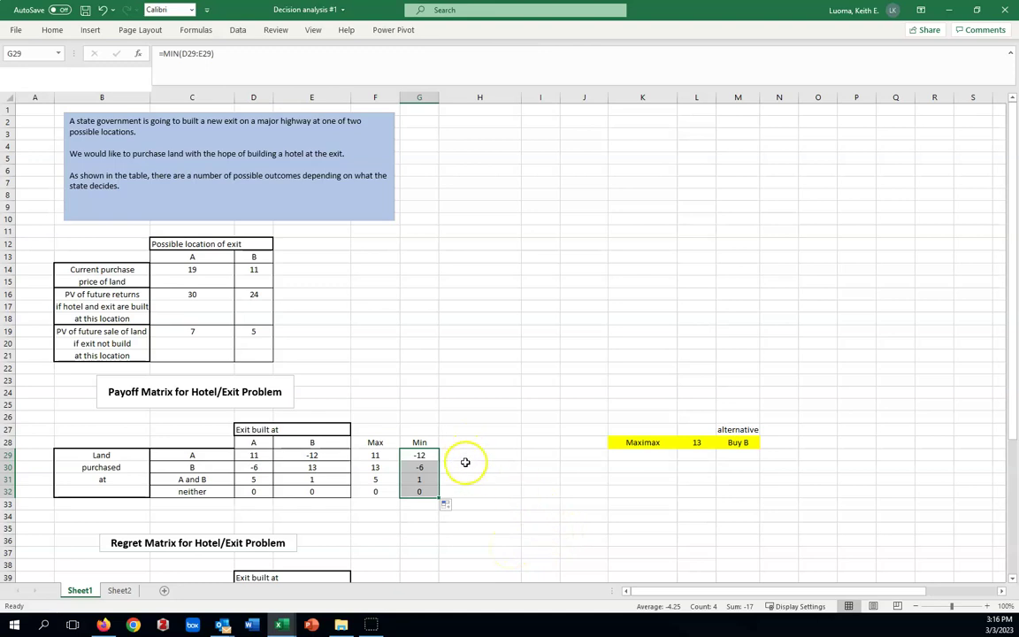
# Step: Label K30 as Maximin and calculate the largest row minimum in L30 with =MAX(G29:G32)
pyautogui.click(636, 469)
pyautogui.write('M')
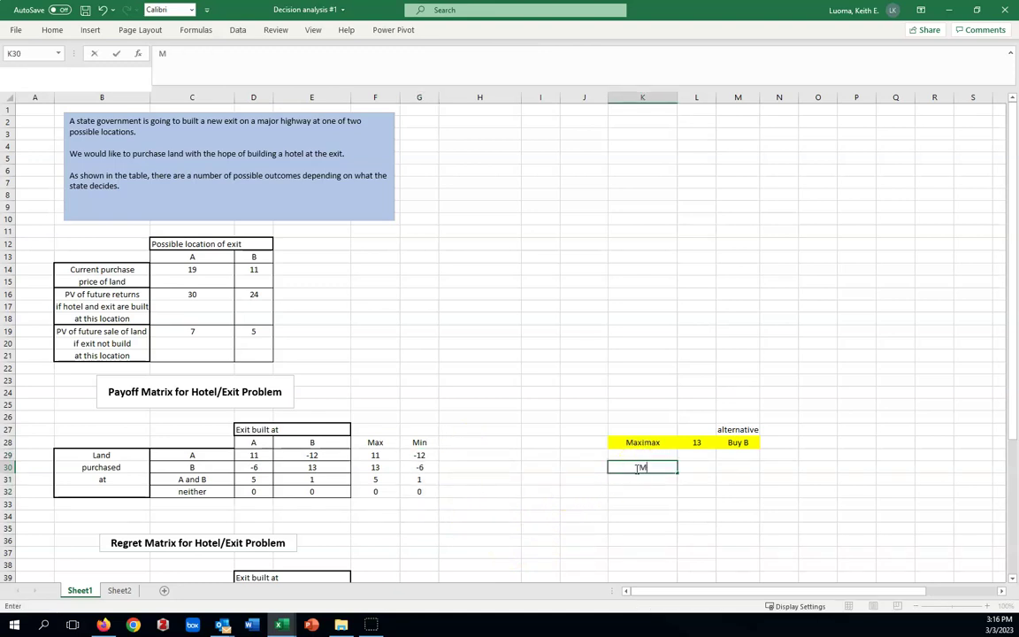
pyautogui.write('aximin')
pyautogui.click(708, 469)
pyautogui.write('=')
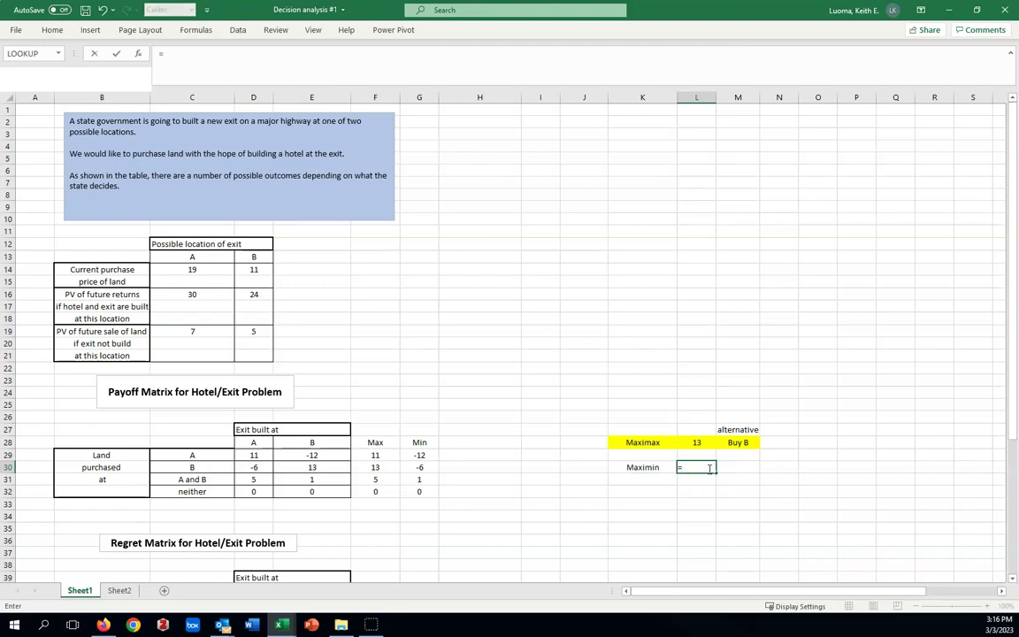
pyautogui.write('max')
pyautogui.press('Tab')
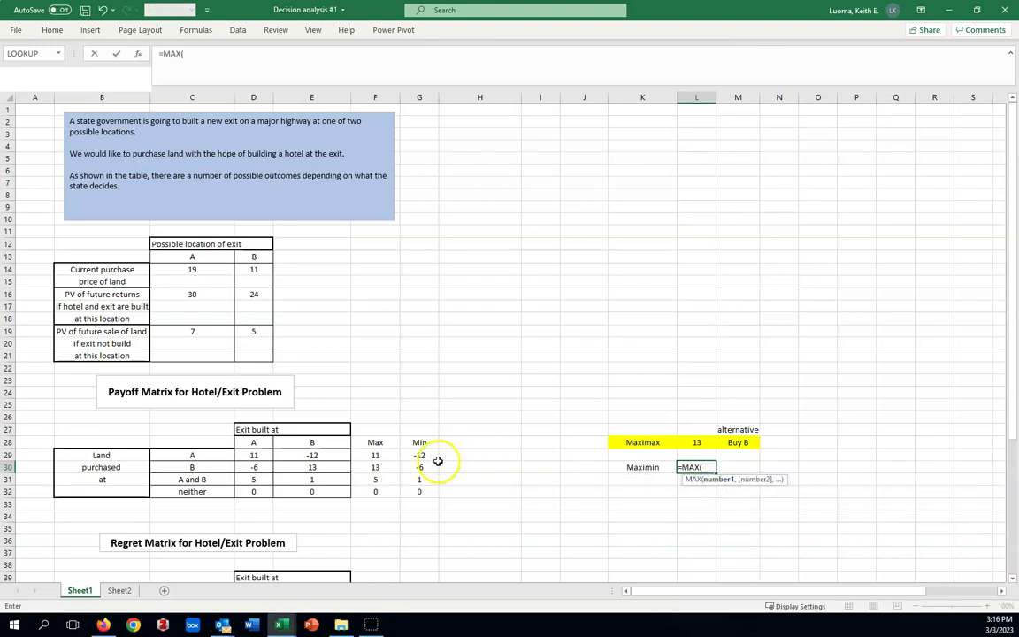
pyautogui.moveTo(423, 455); pyautogui.dragTo(418, 491)
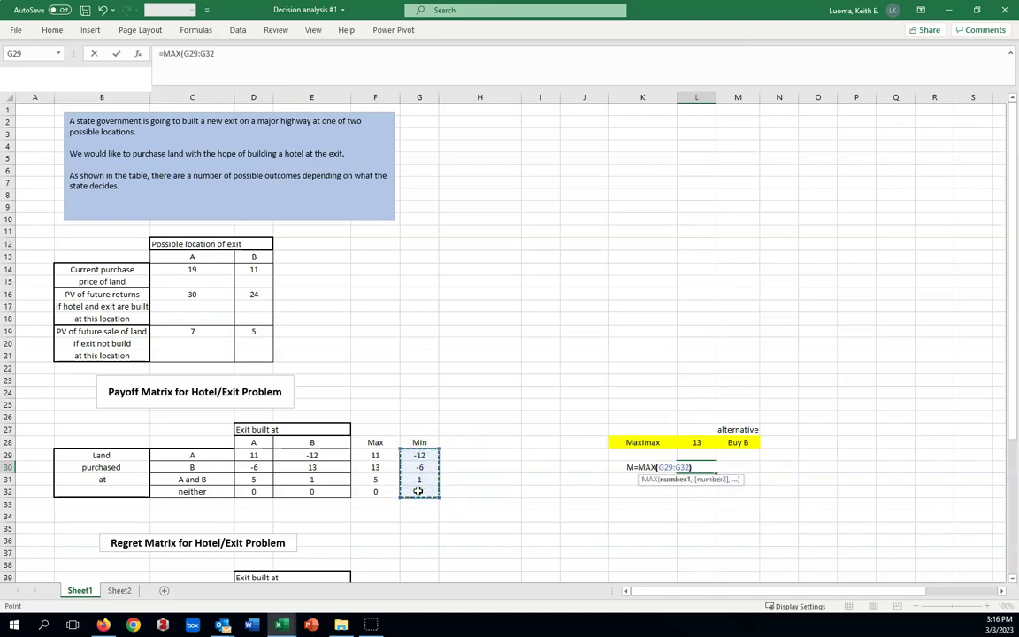
pyautogui.press('Return')
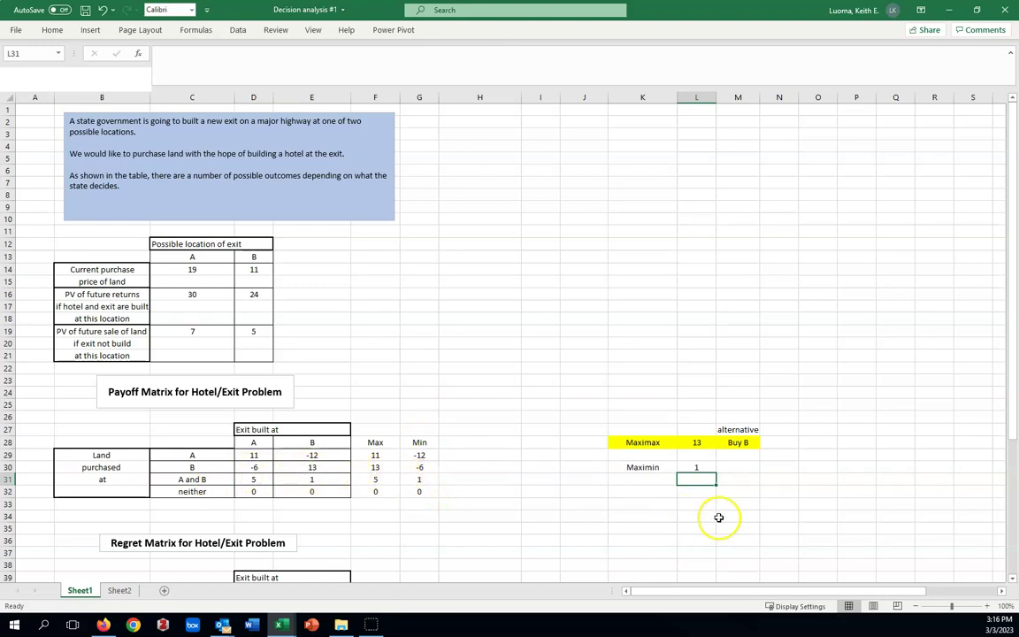
# Step: Enter Buy A and B in M30 as the Maximin decision and widen column M to fit it
pyautogui.click(739, 468)
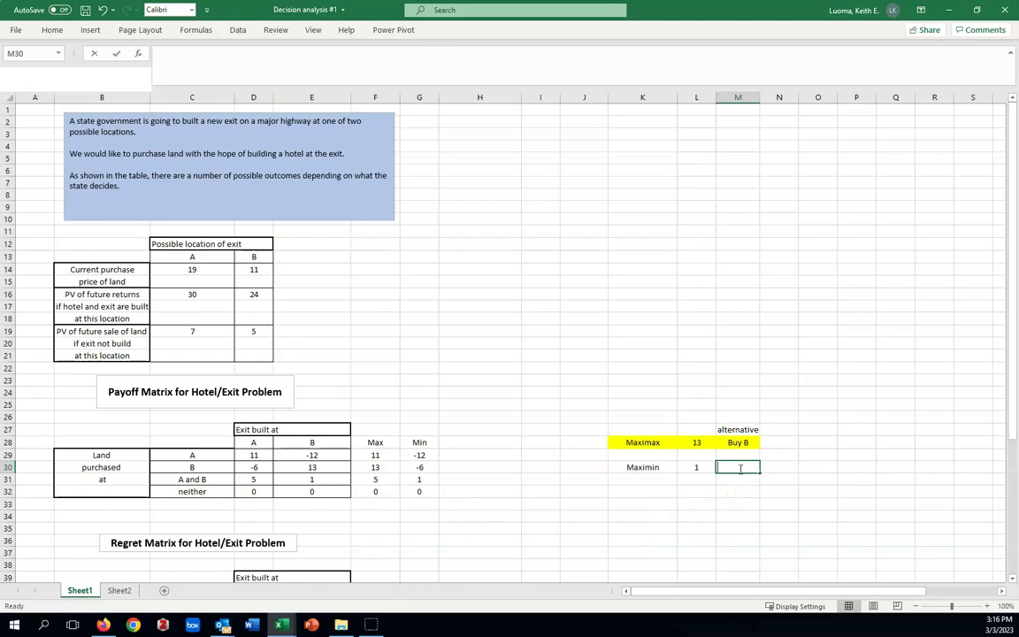
pyautogui.write('Buy A and B')
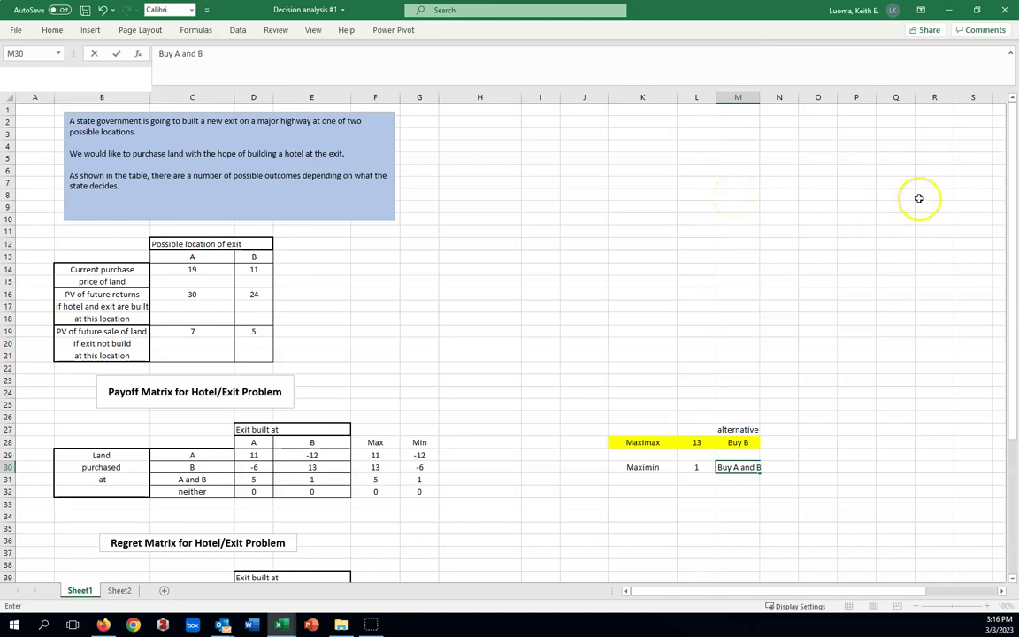
pyautogui.click(790, 317)
pyautogui.moveTo(761, 98); pyautogui.dragTo(773, 97)
# Step: Fill the Maximin result row K30:M30 with the same yellow
pyautogui.moveTo(653, 466); pyautogui.dragTo(733, 471)
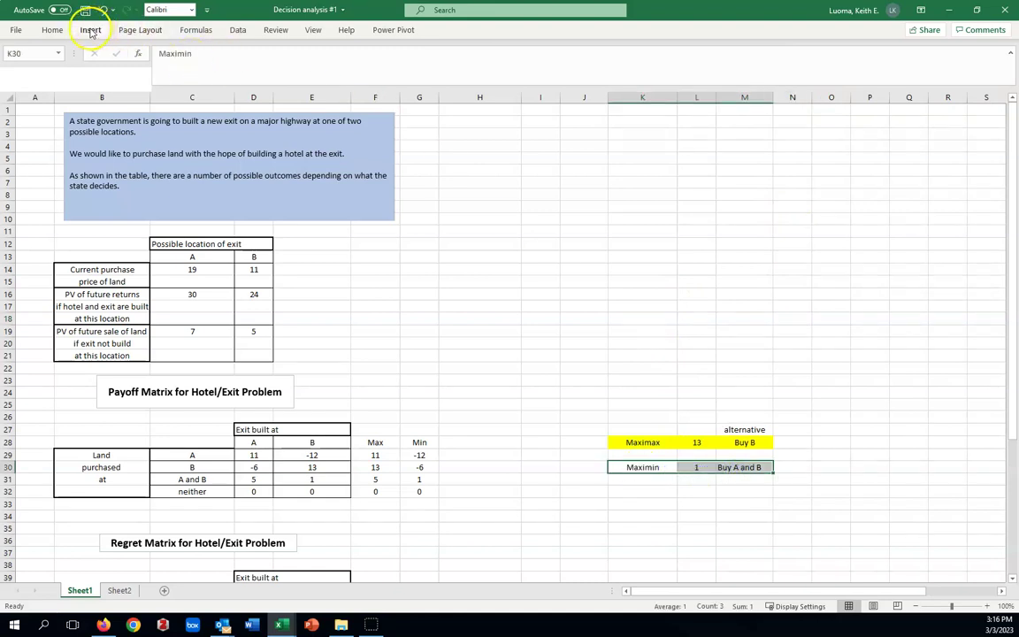
pyautogui.click(52, 30)
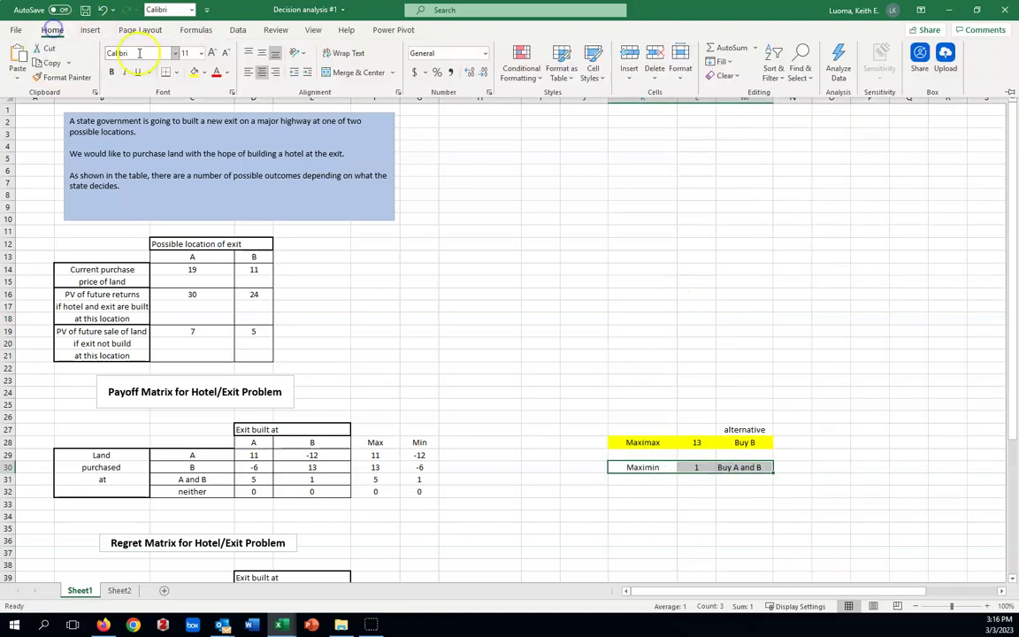
pyautogui.click(194, 71)
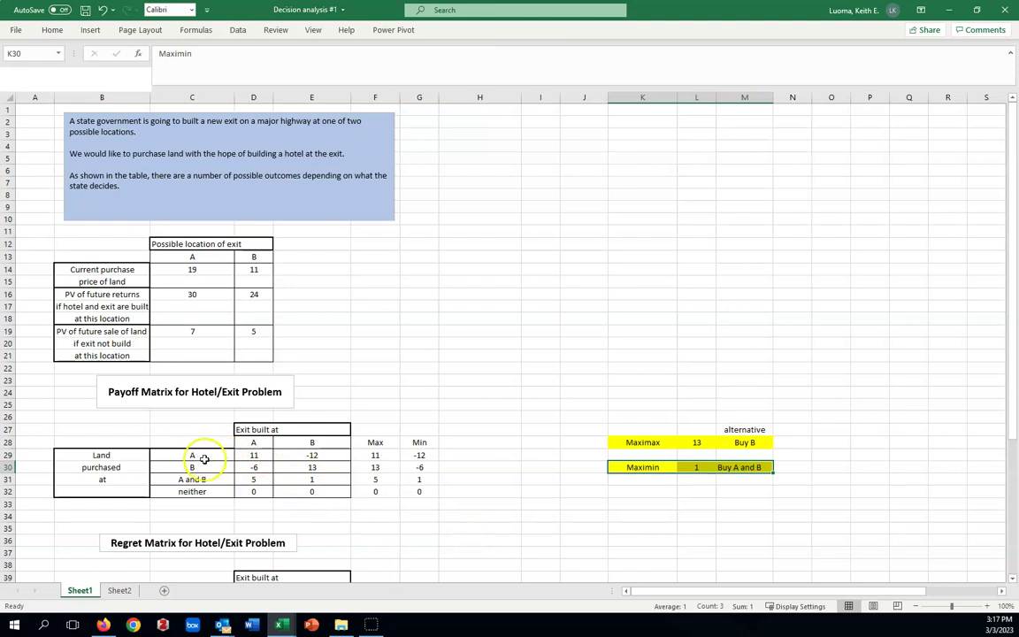
# Step: Examine the payoffs for buying land at A, at B, and at both A and B
pyautogui.moveTo(199, 454); pyautogui.dragTo(292, 455)
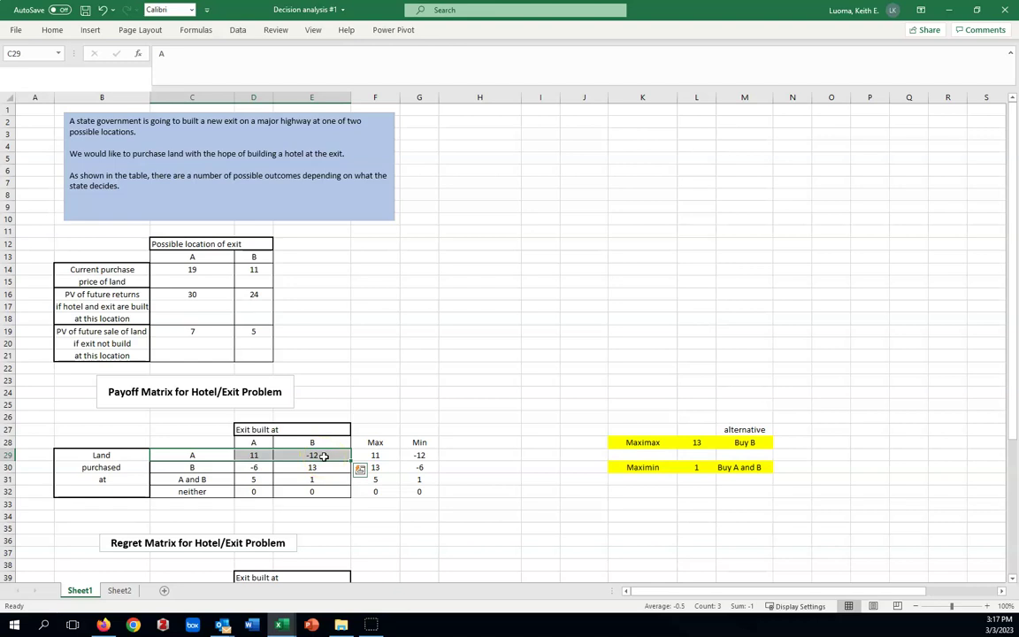
pyautogui.click(257, 469)
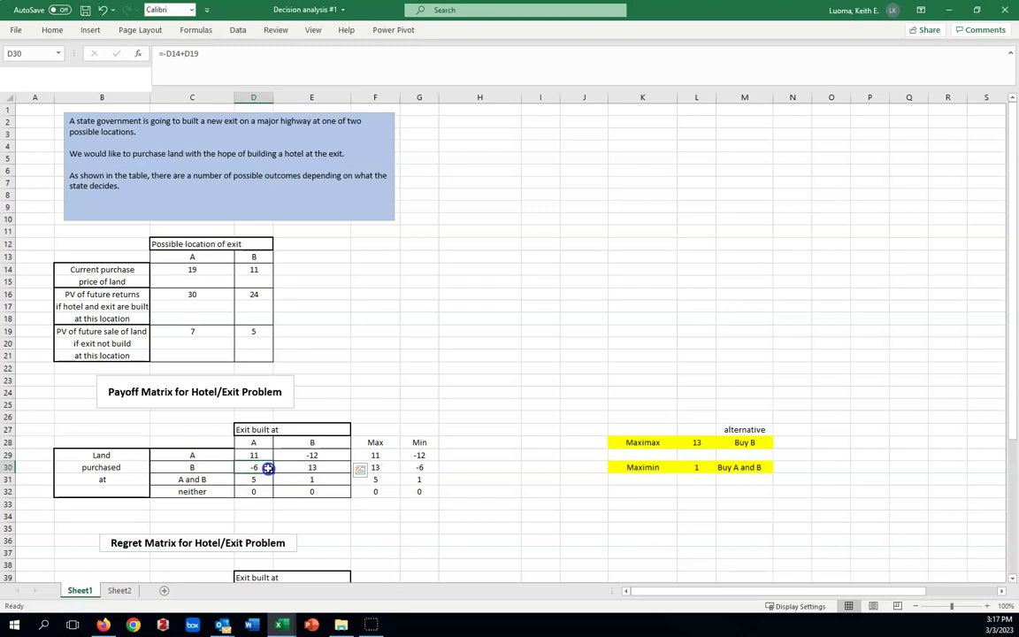
pyautogui.moveTo(269, 468); pyautogui.dragTo(317, 468)
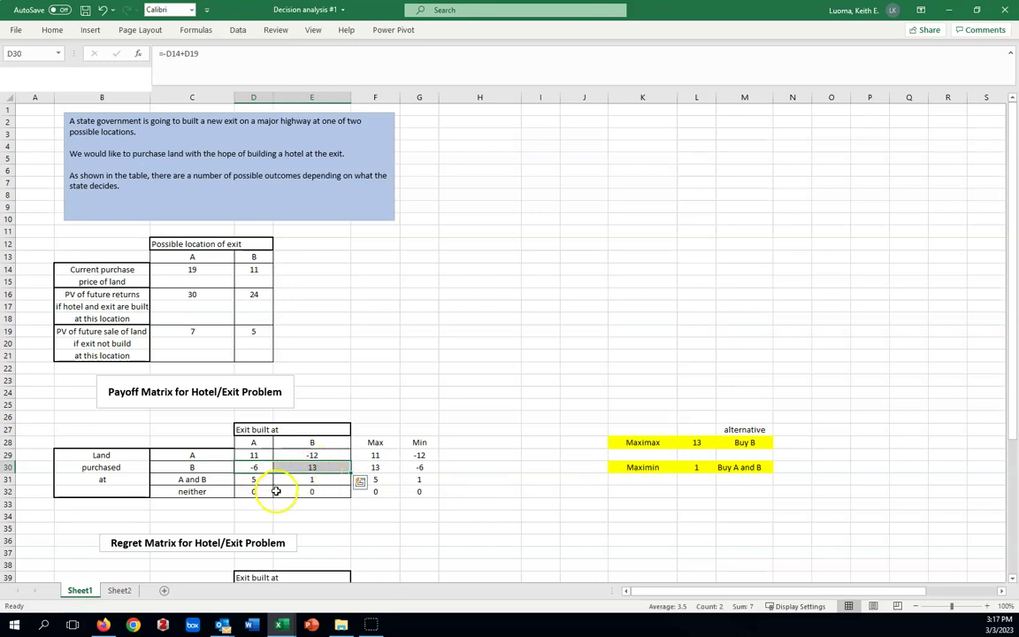
pyautogui.moveTo(197, 479); pyautogui.dragTo(282, 483)
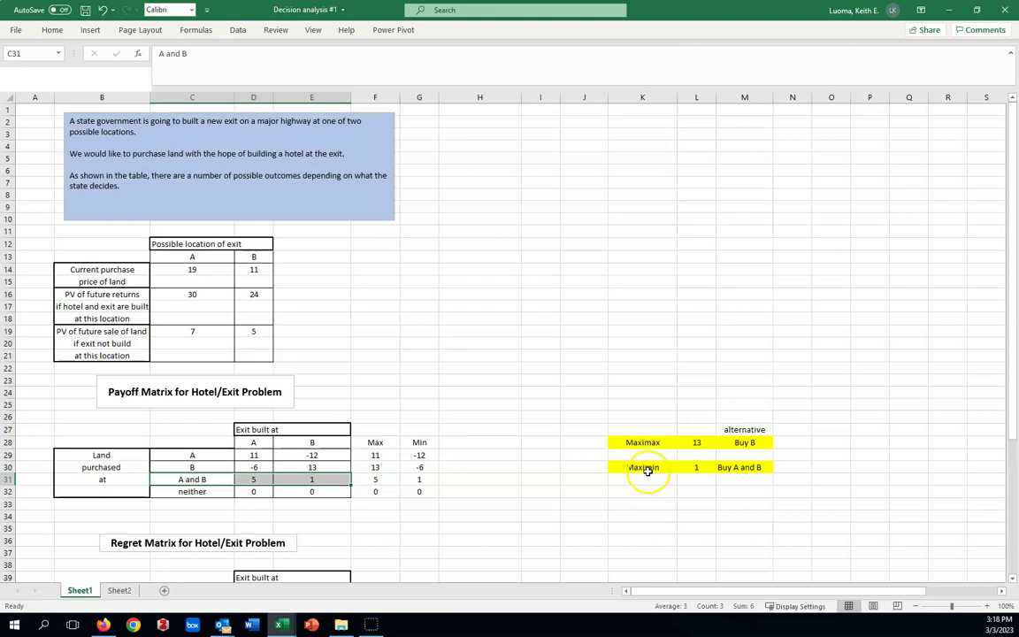
# Step: Calculate the regret for buying at A with the exit at A in D41 with =MAX(D29:D32)-D29
pyautogui.scroll(-1, 586, 530)
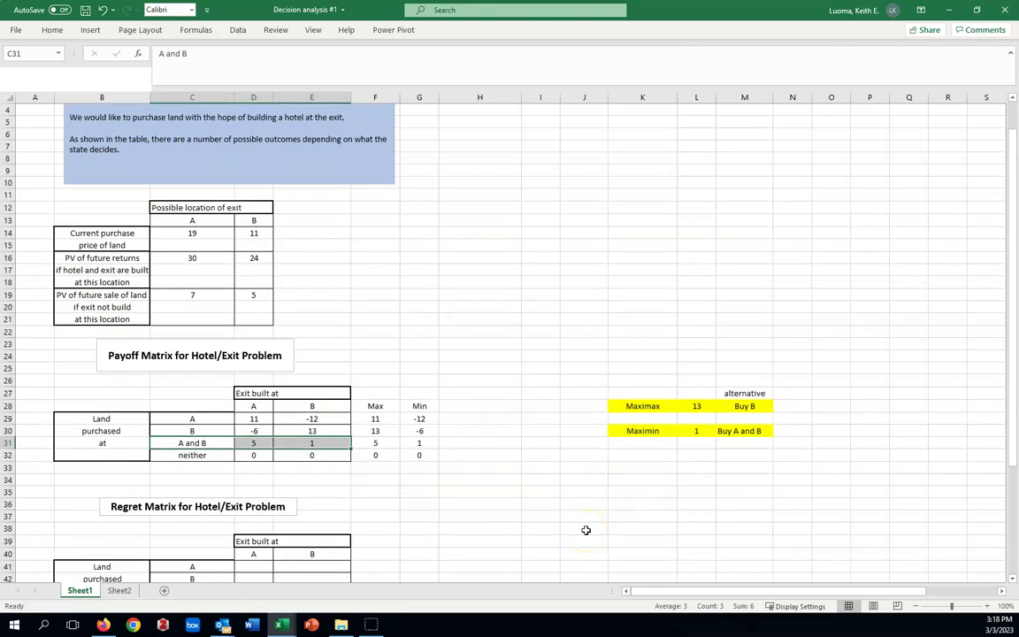
pyautogui.scroll(-1, 586, 530)
pyautogui.scroll(-1, 586, 530)
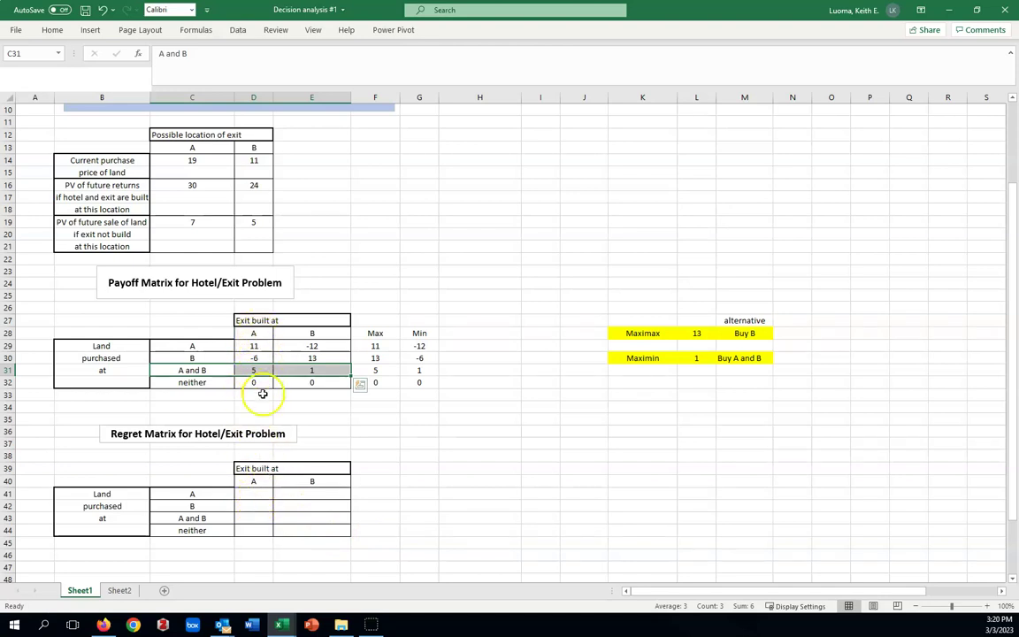
pyautogui.click(287, 406)
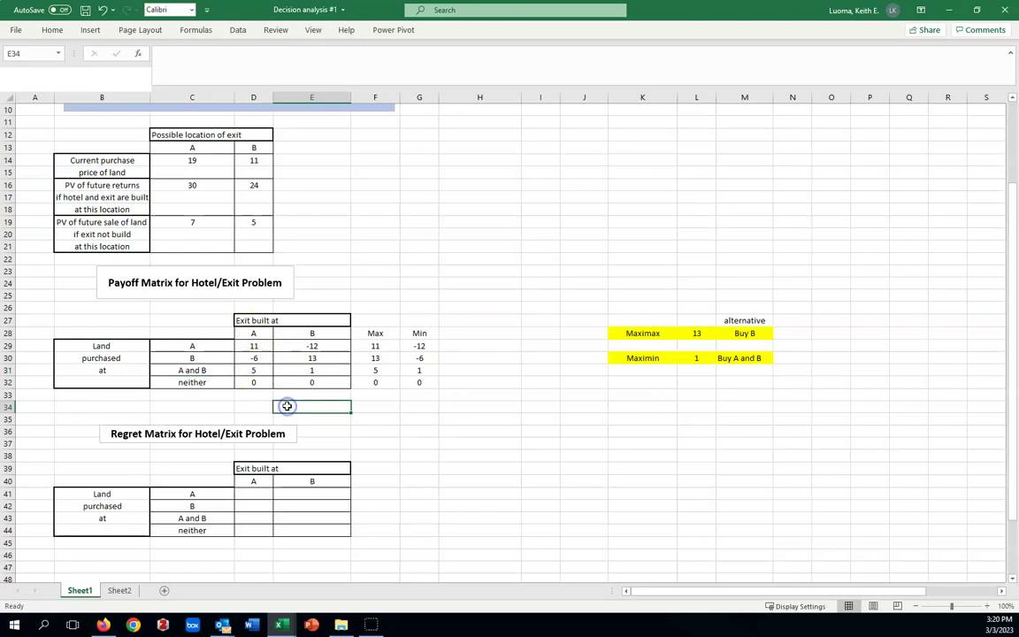
pyautogui.click(252, 494)
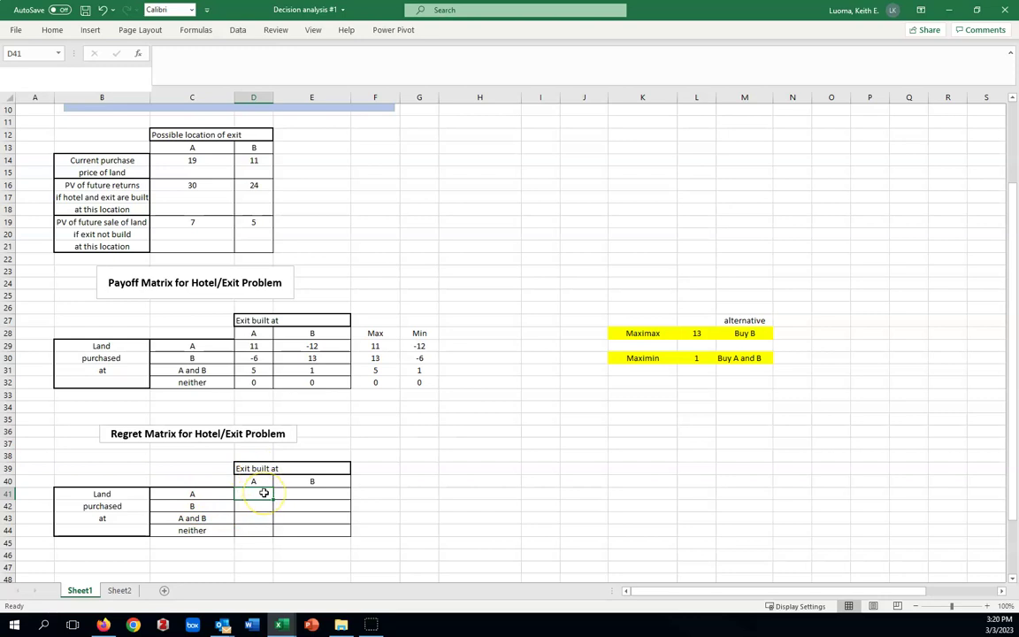
pyautogui.write('=')
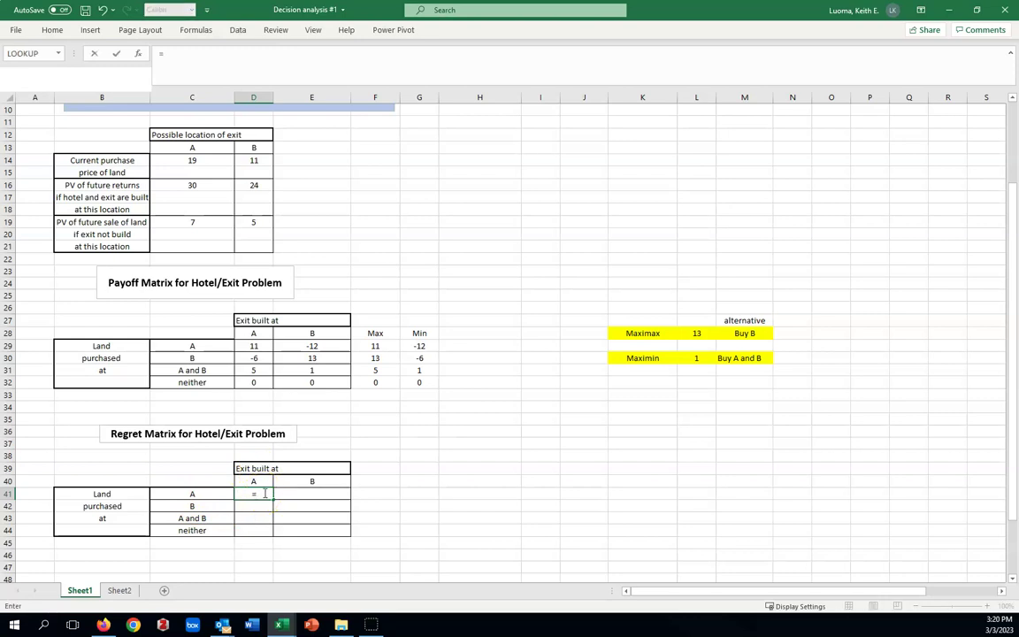
pyautogui.write('max')
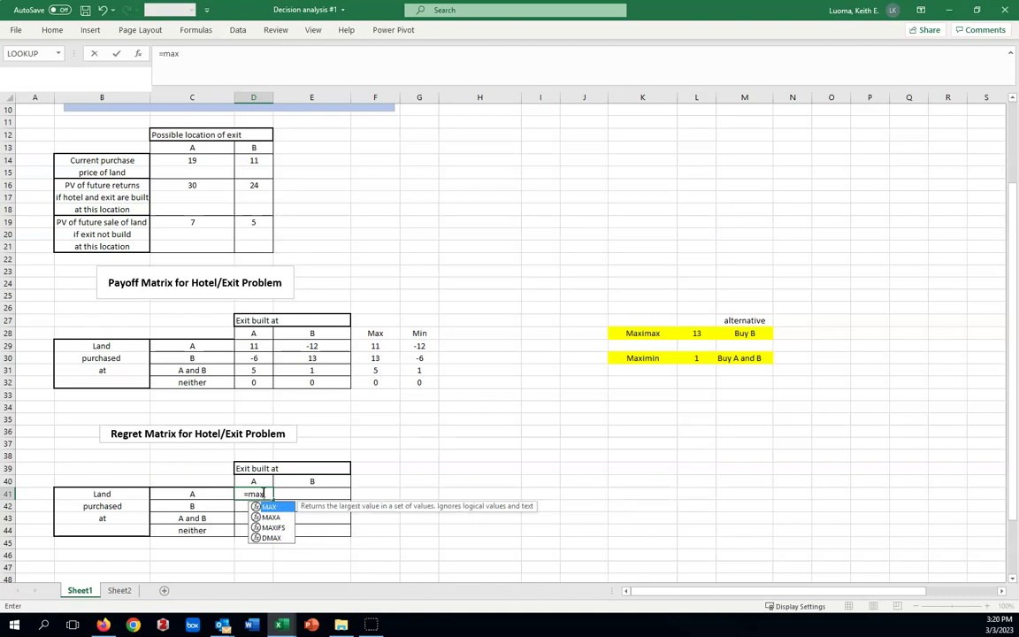
pyautogui.doubleClick(268, 507)
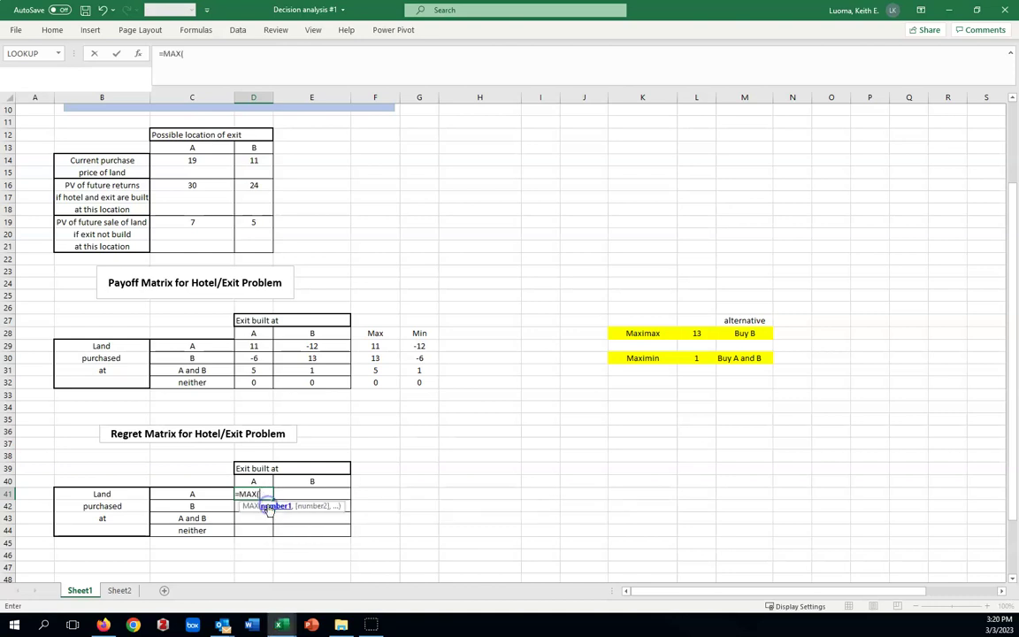
pyautogui.moveTo(263, 347); pyautogui.dragTo(262, 384)
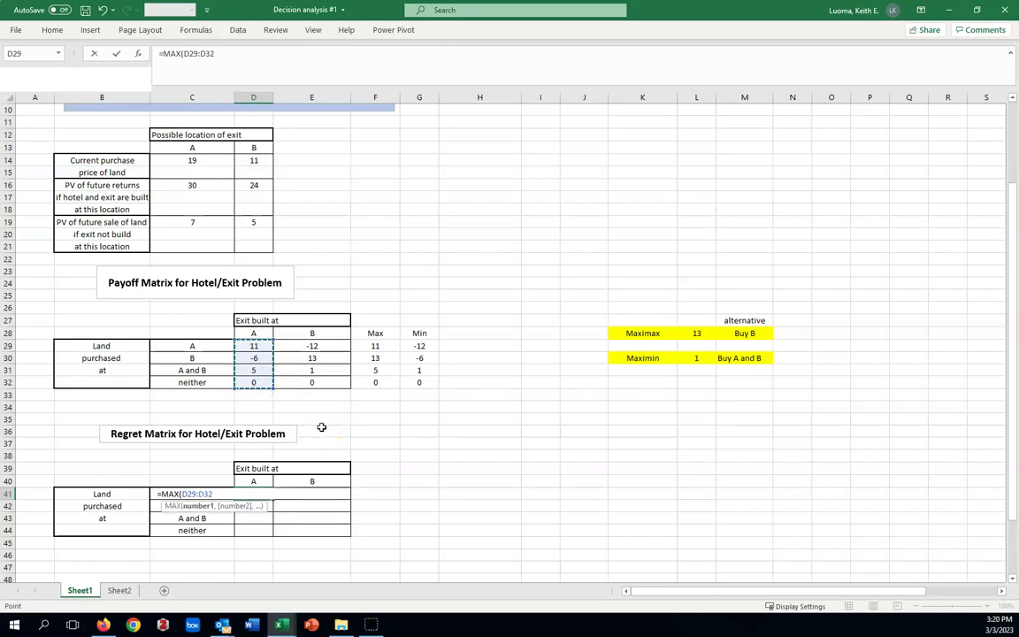
pyautogui.write(')')
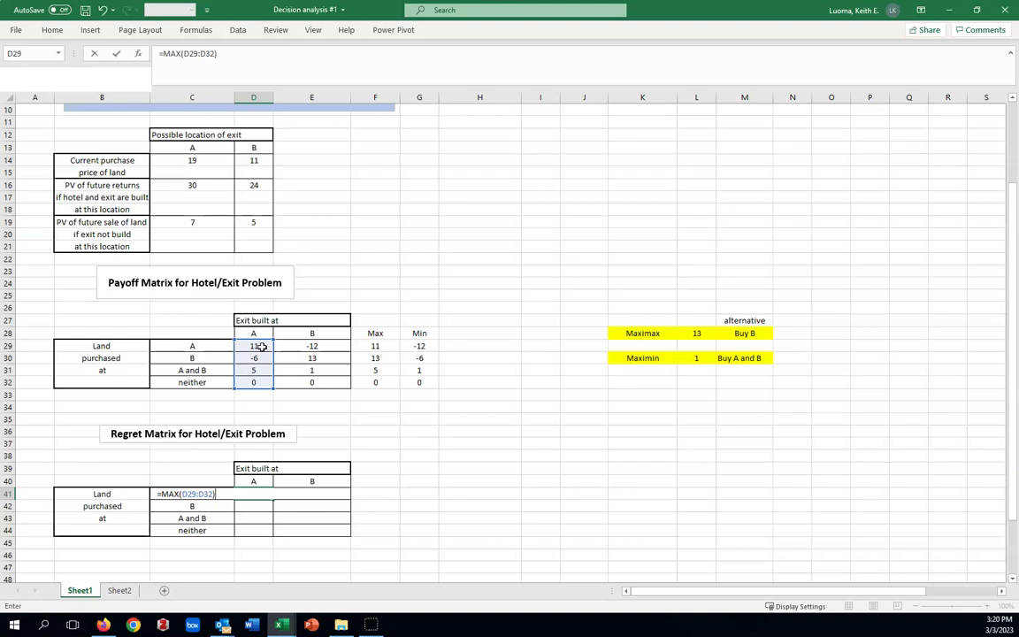
pyautogui.write('-')
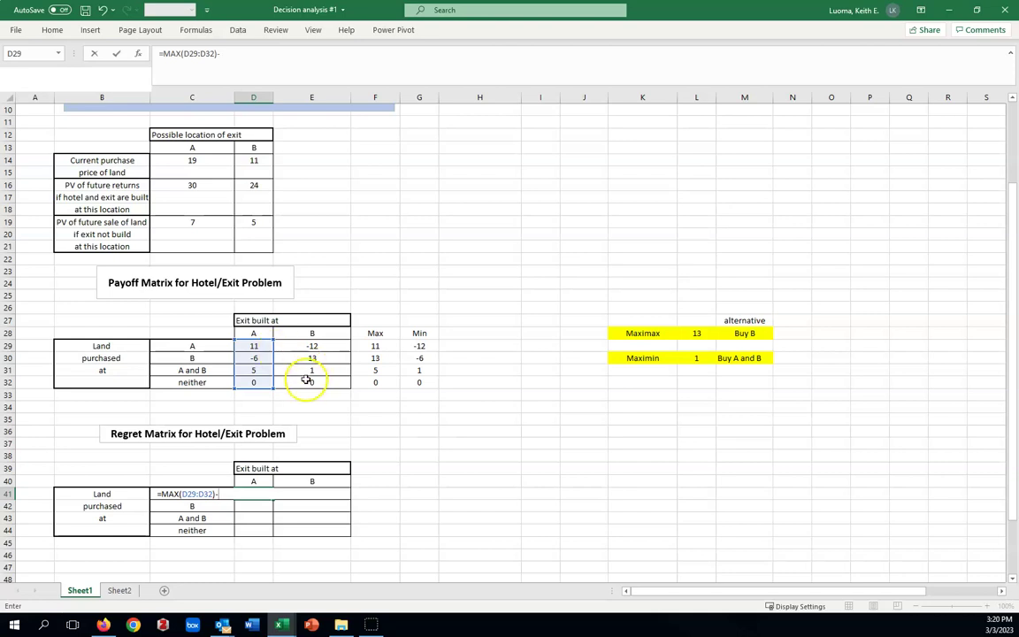
pyautogui.click(262, 347)
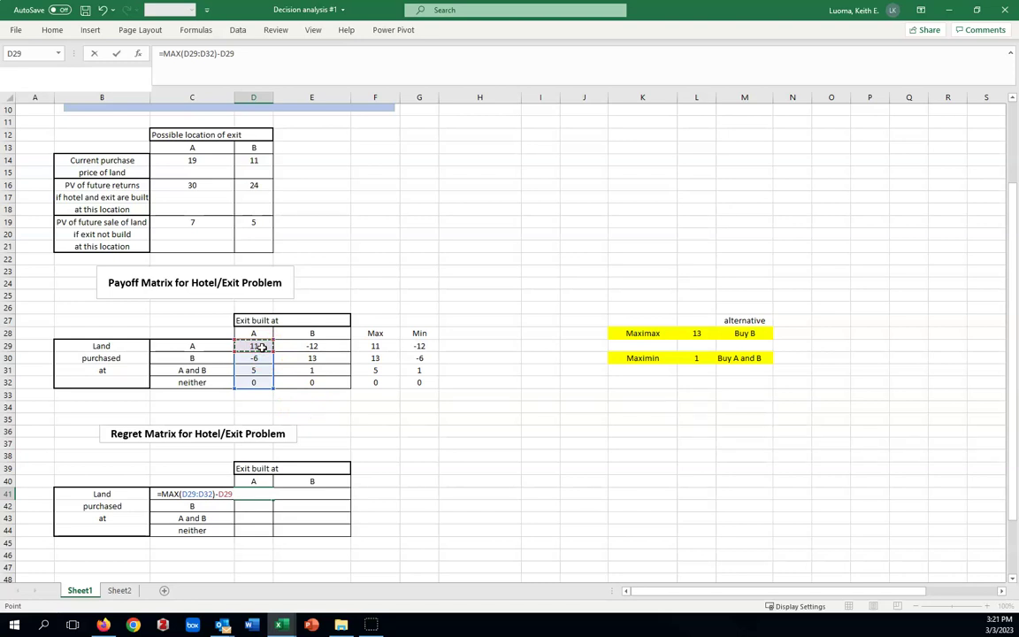
pyautogui.press('Return')
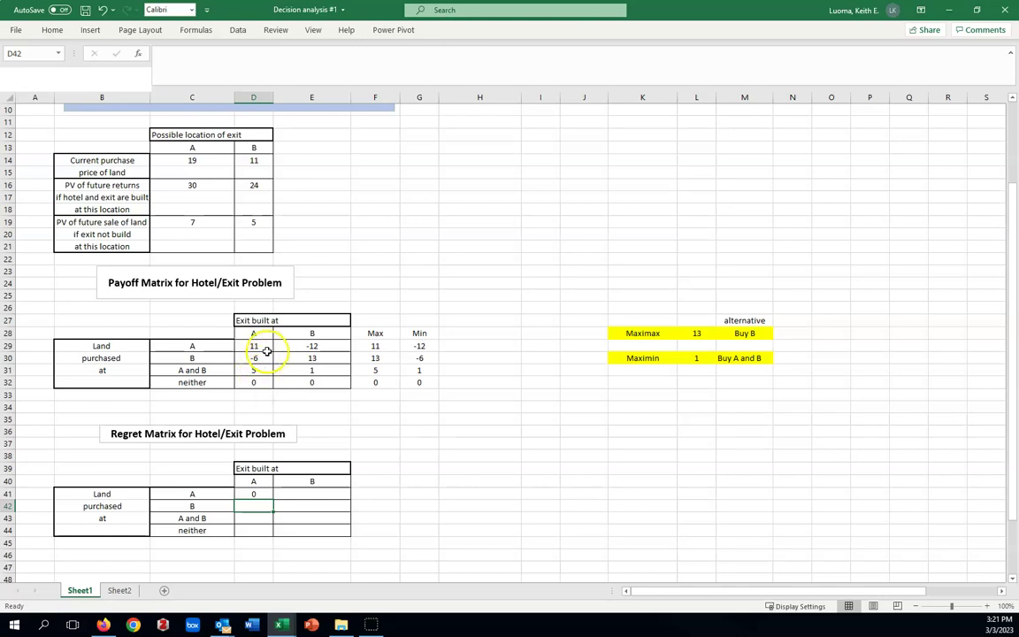
# Step: Make the range in D41's regret formula absolute so it reads =MAX($D$29:$D$32)-D29
pyautogui.click(261, 495)
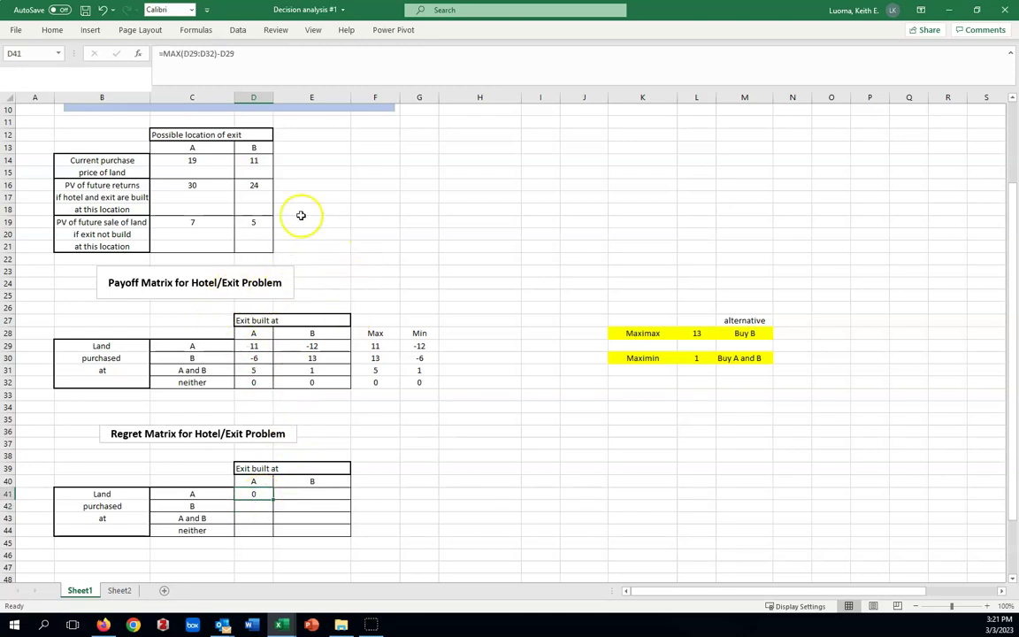
pyautogui.doubleClick(184, 53)
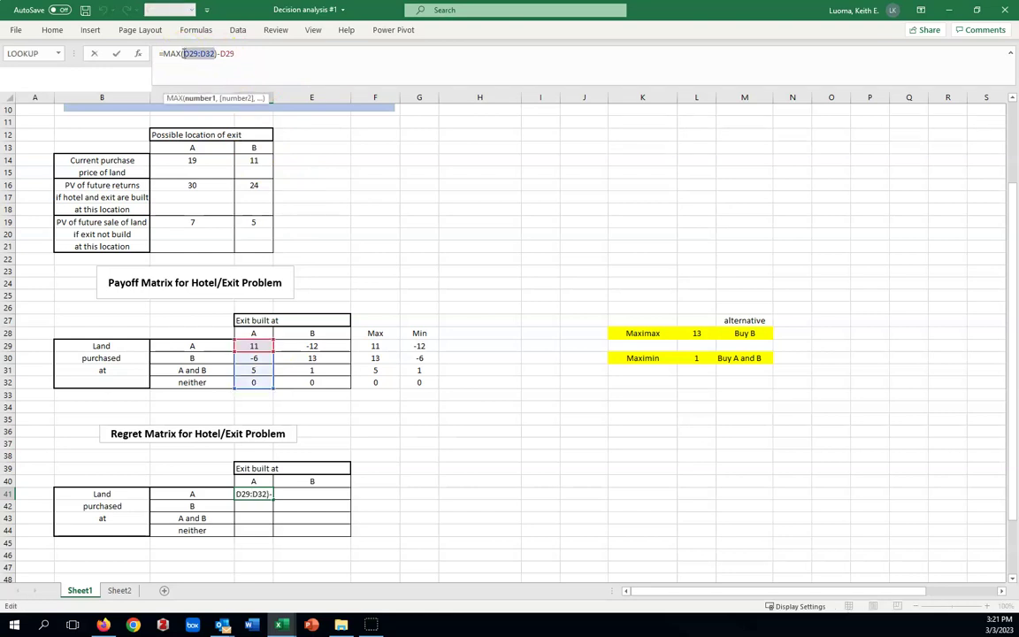
pyautogui.press('F4')
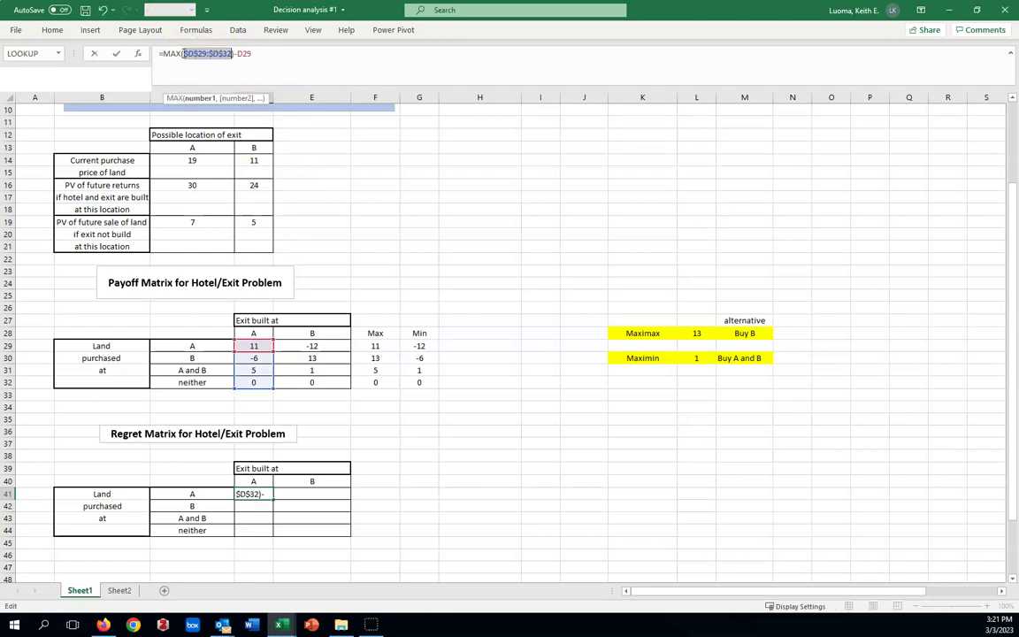
pyautogui.click(256, 53)
pyautogui.press('Return')
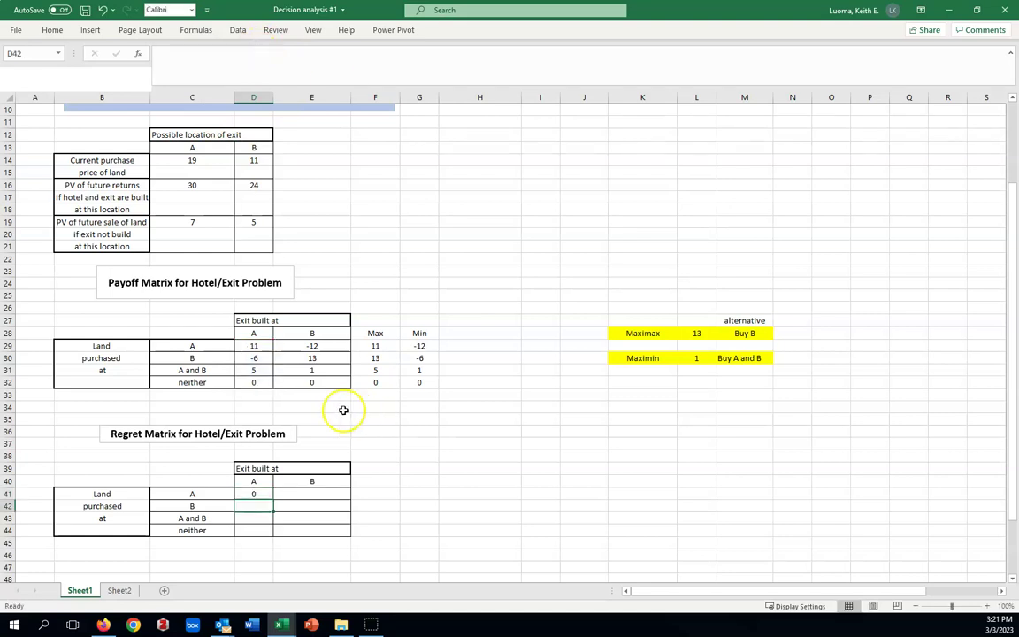
# Step: Copy the regret formula from D41 down through D44 for the remaining land purchase alternatives
pyautogui.click(254, 496)
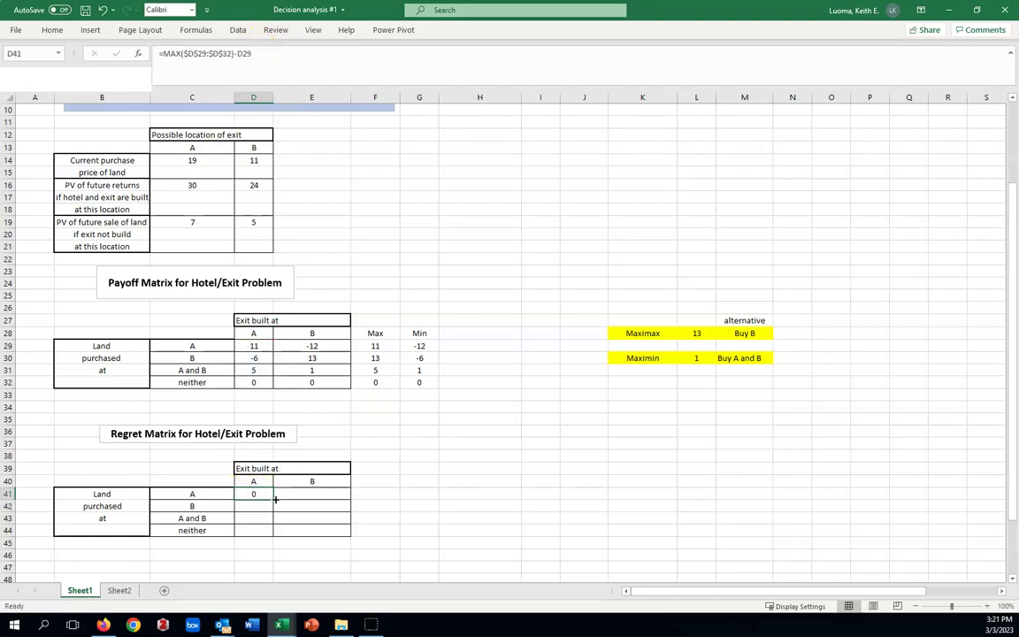
pyautogui.moveTo(274, 500); pyautogui.dragTo(271, 532)
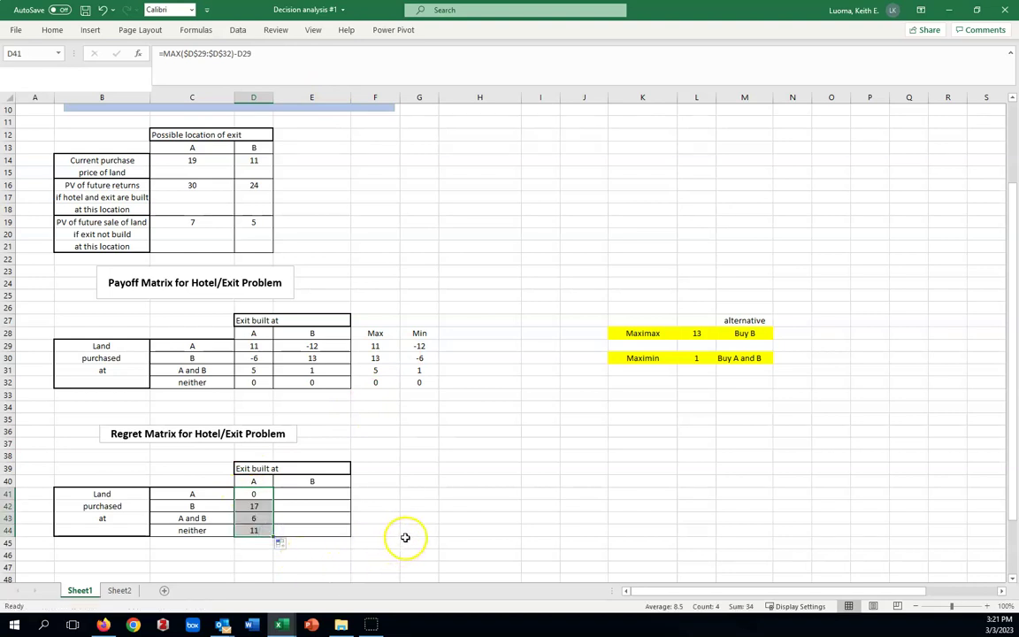
pyautogui.click(355, 431)
pyautogui.click(264, 383)
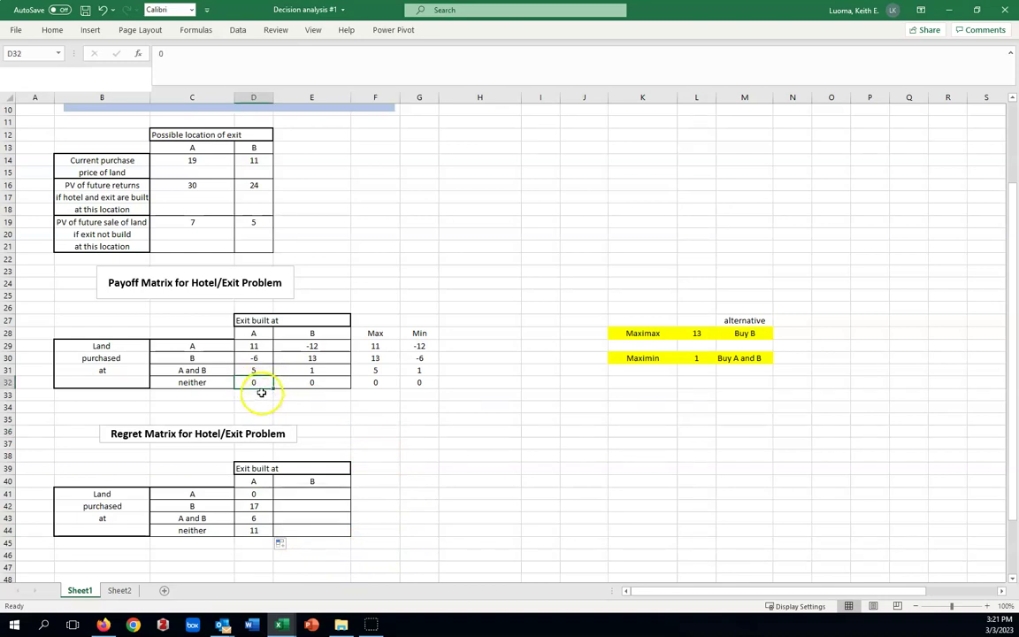
pyautogui.click(257, 381)
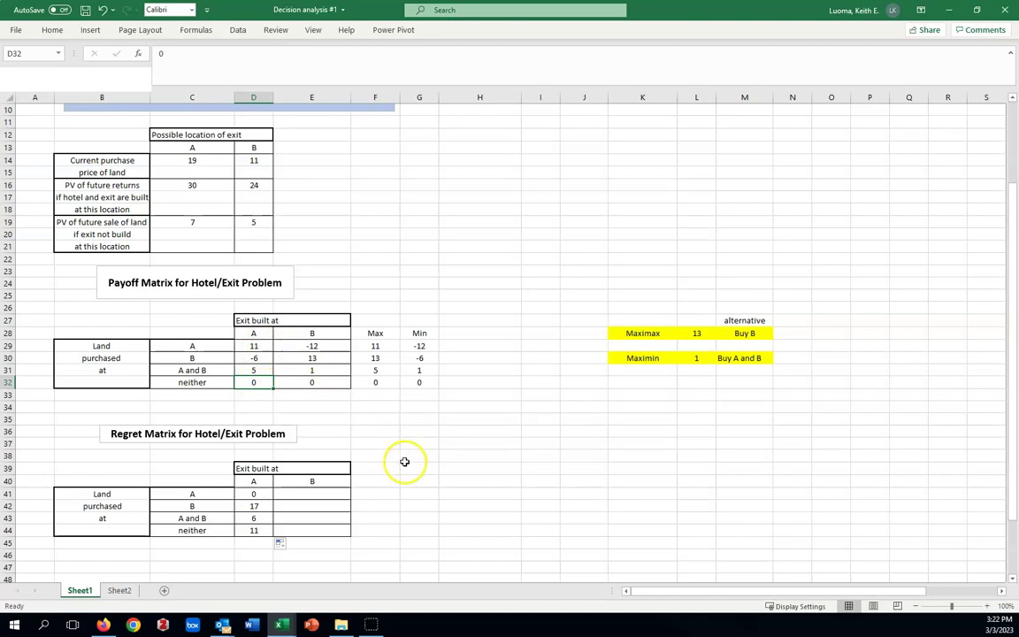
# Step: Calculate the regret for buying at A with the exit at B in E41 with =MAX($E$29:$E$32)-E29
pyautogui.click(324, 492)
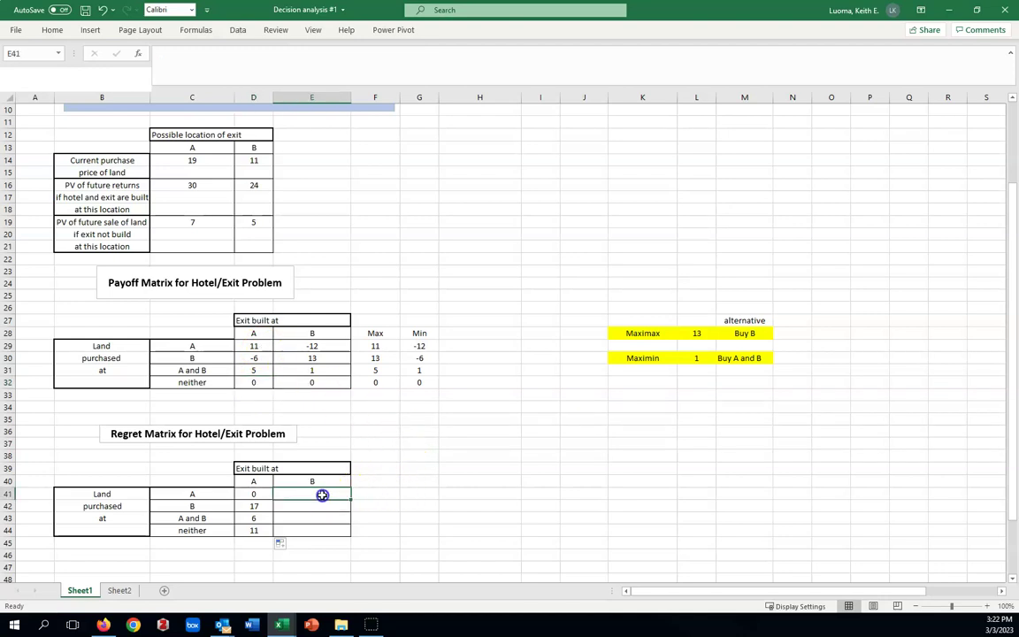
pyautogui.click(318, 493)
pyautogui.write('=')
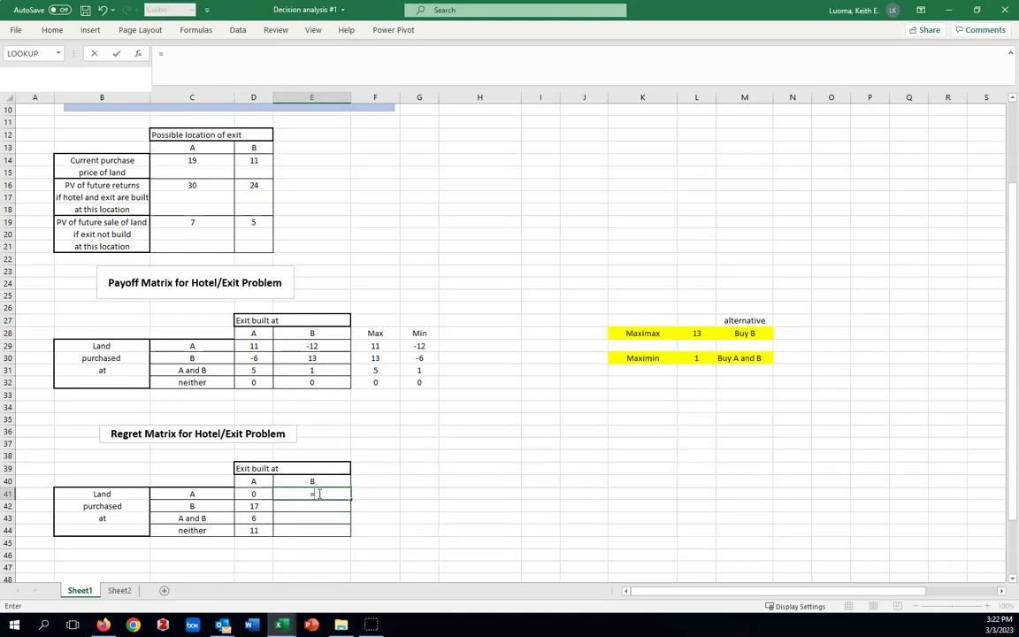
pyautogui.write('max')
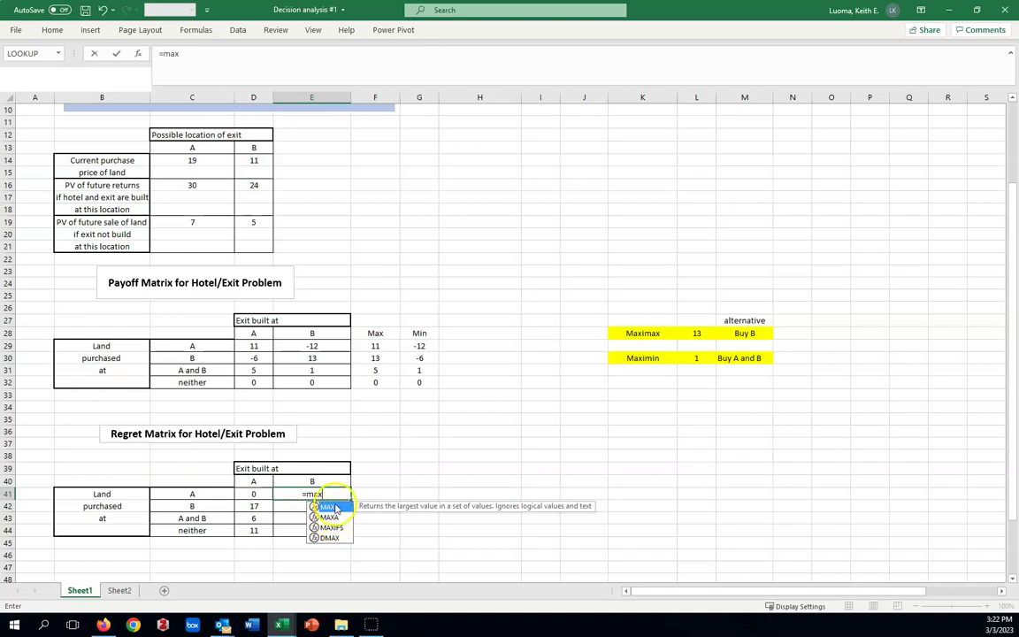
pyautogui.doubleClick(329, 507)
pyautogui.moveTo(321, 346); pyautogui.dragTo(323, 382)
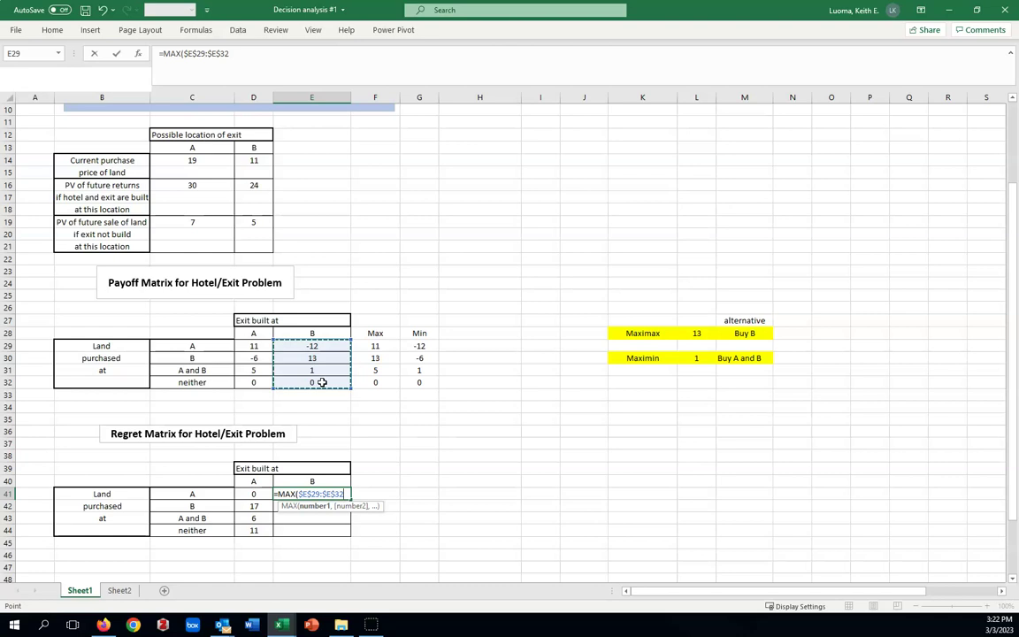
pyautogui.write(')')
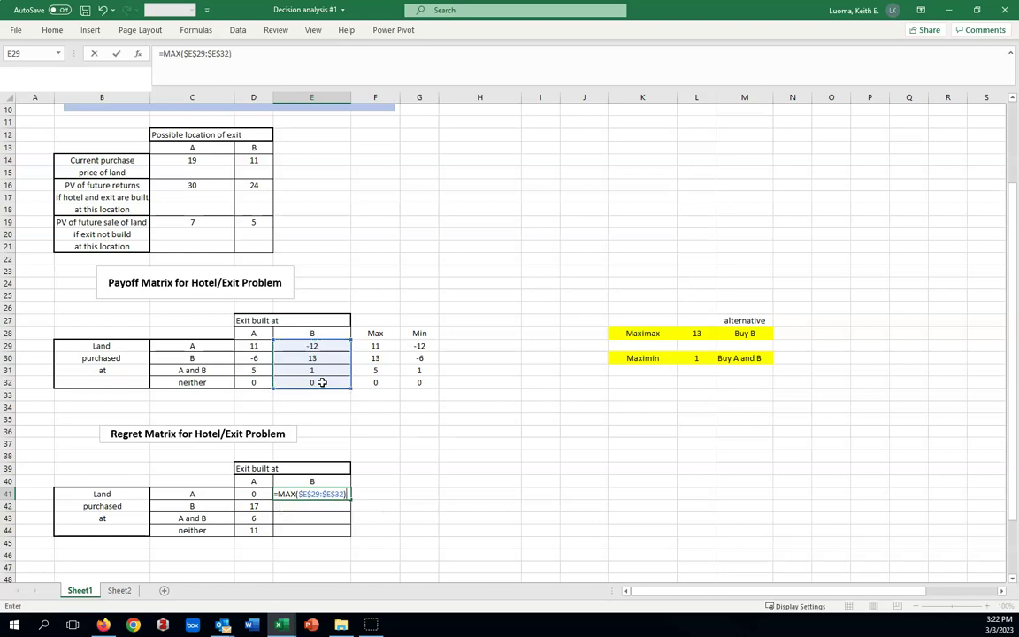
pyautogui.write('-')
pyautogui.click(320, 345)
pyautogui.press('Return')
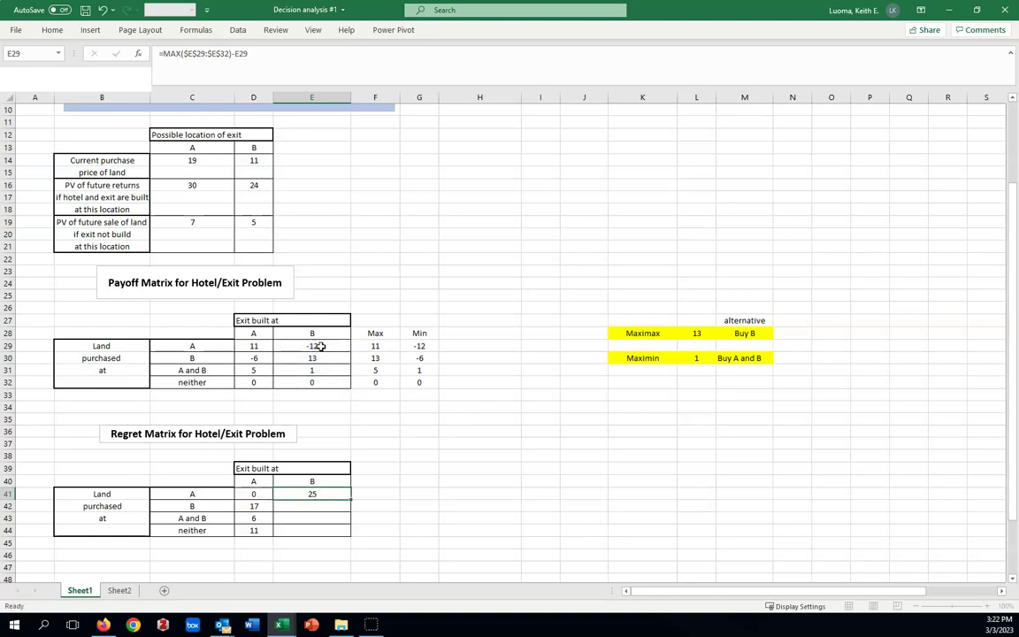
# Step: Copy the regret formula from E41 down through E44 to complete the exit B column
pyautogui.click(337, 494)
pyautogui.moveTo(351, 500); pyautogui.dragTo(346, 537)
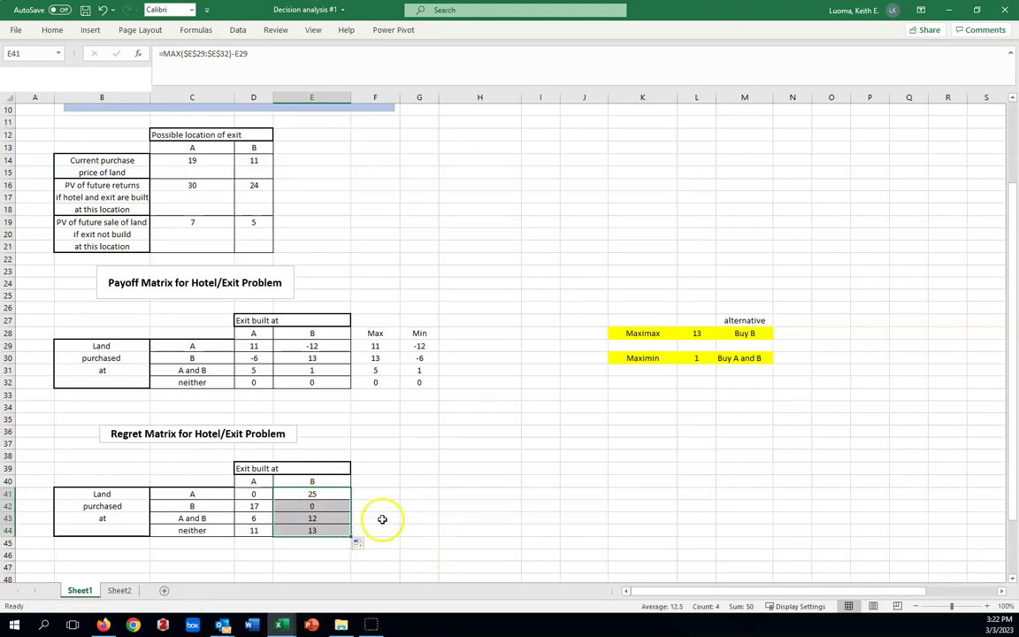
pyautogui.click(342, 518)
pyautogui.click(316, 506)
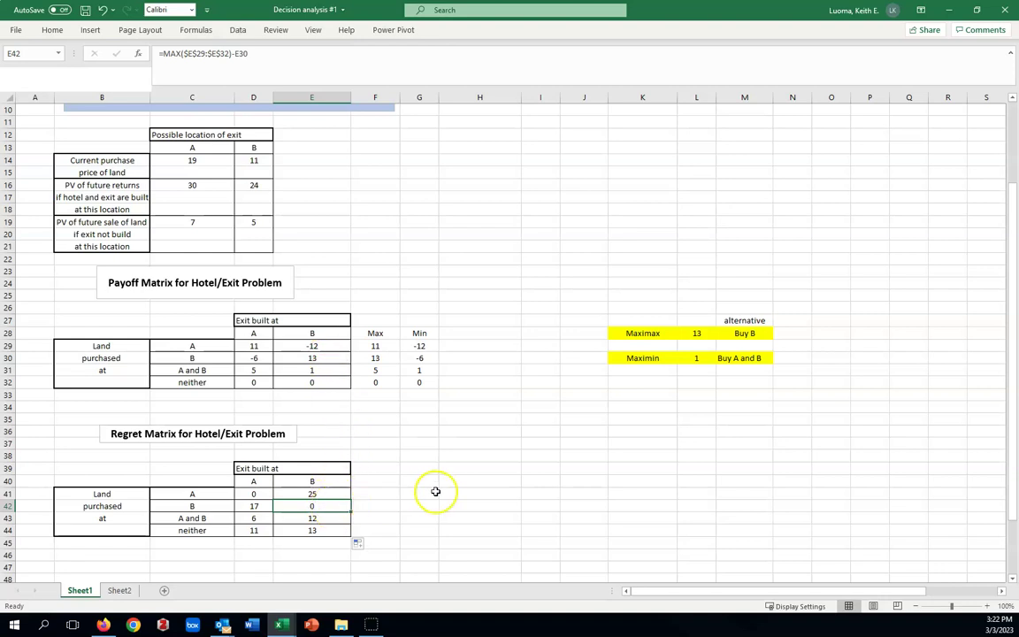
pyautogui.click(433, 492)
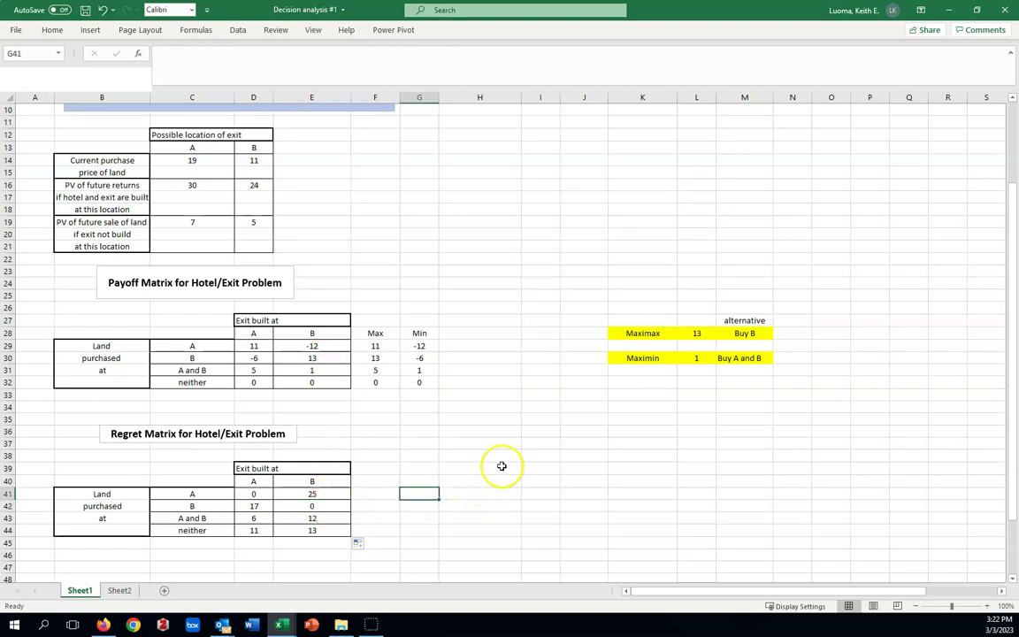
# Step: Enter the label Minimax regret in K38
pyautogui.click(620, 457)
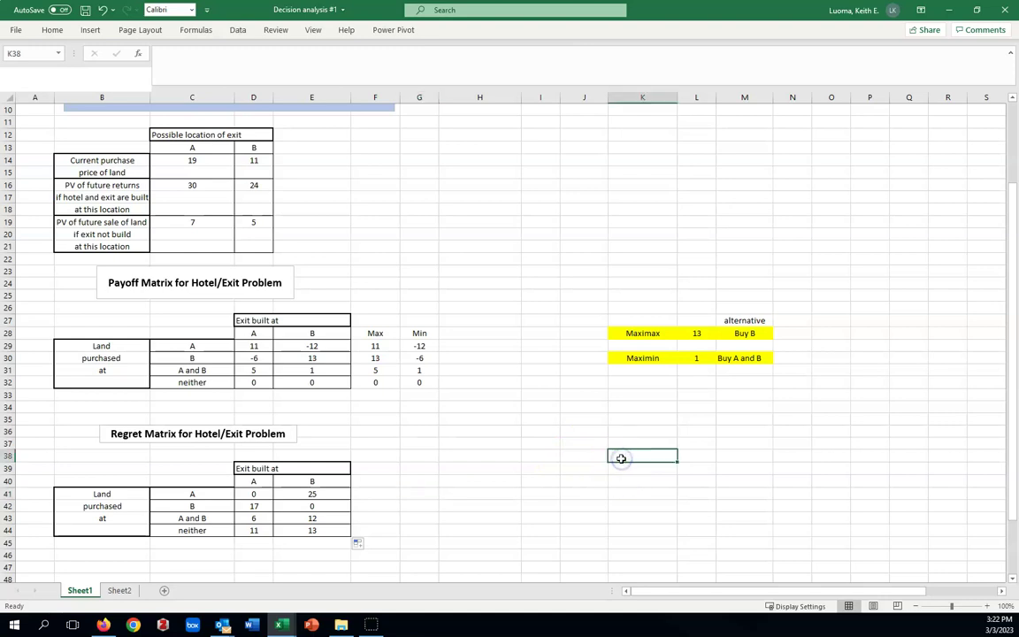
pyautogui.write('Minimax regret')
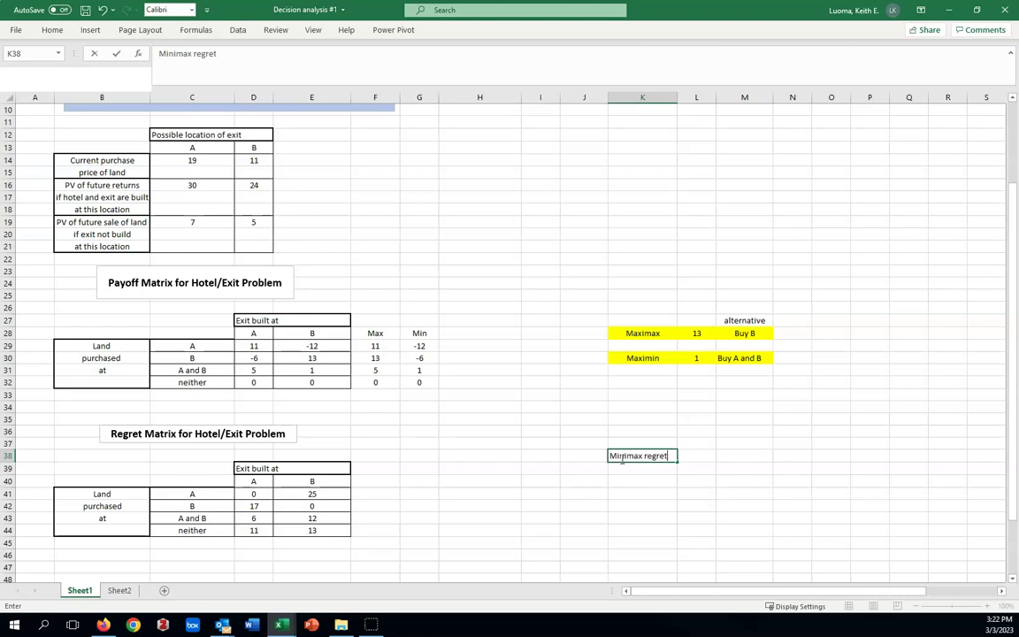
pyautogui.click(670, 497)
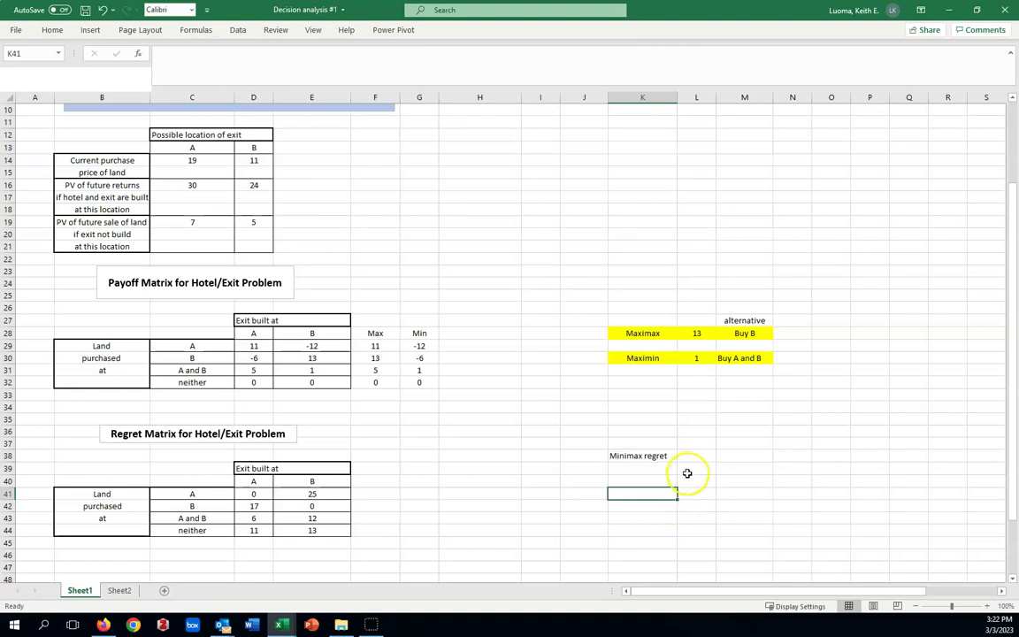
# Step: Enter max in F40 as the heading for the regret matrix's row maximums
pyautogui.click(375, 482)
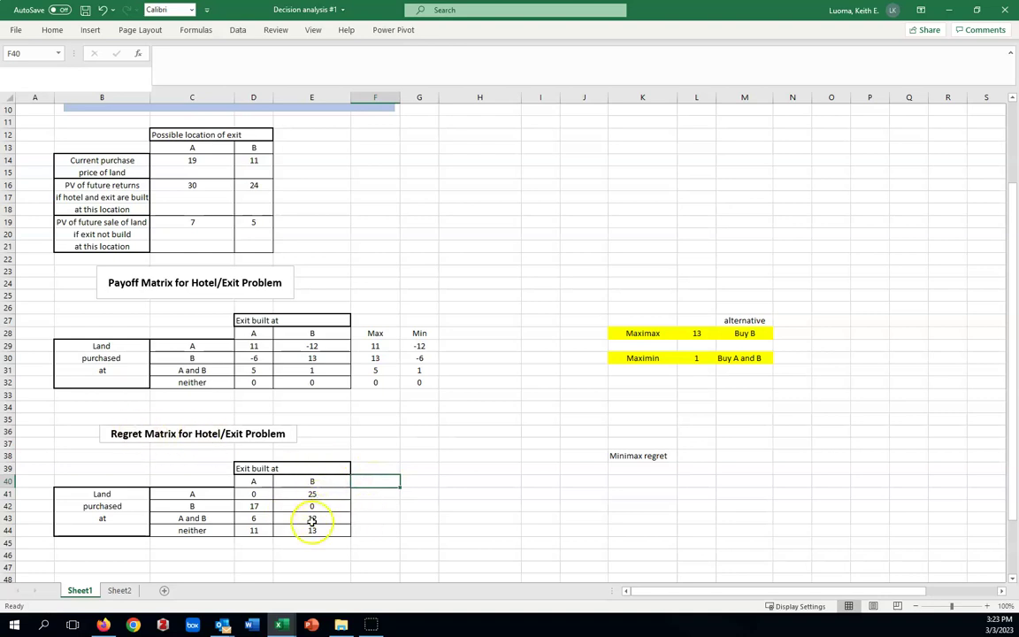
pyautogui.write('max')
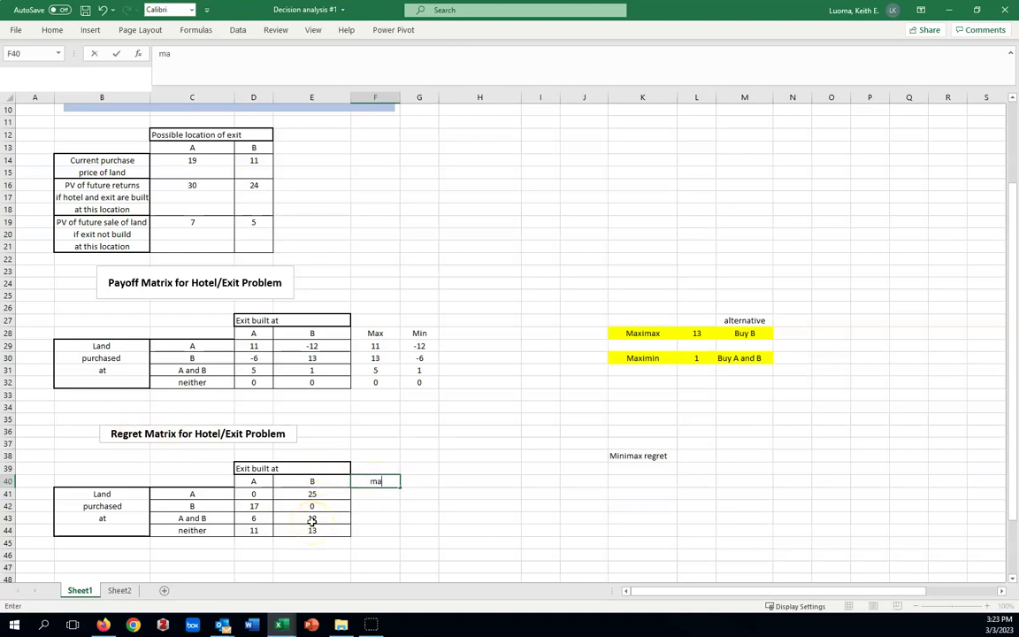
pyautogui.click(384, 494)
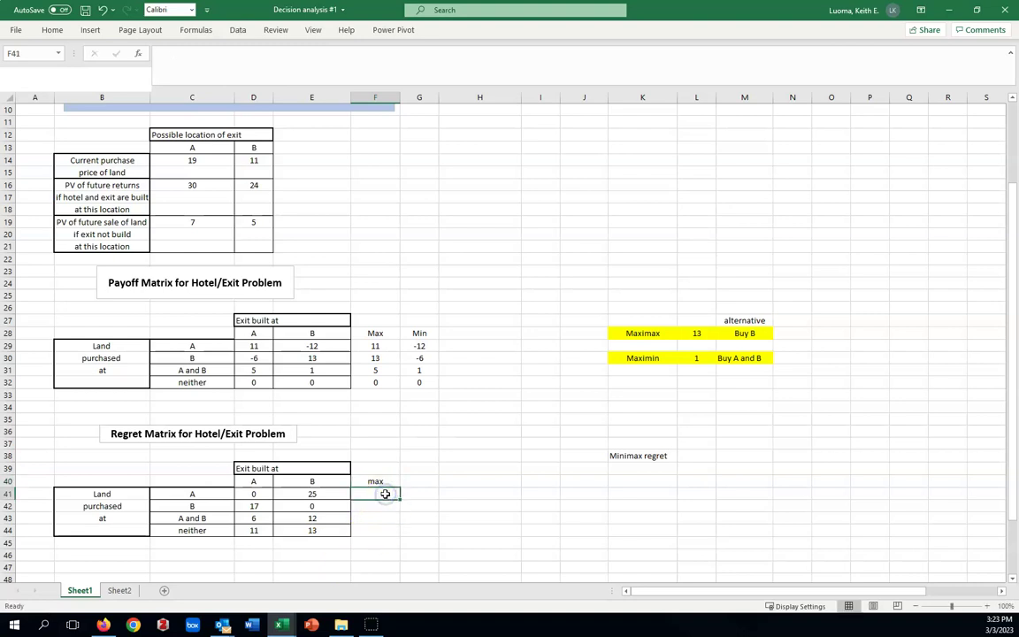
# Step: Calculate the maximum regret for buying at A in F41 with =MAX(D41:E41)
pyautogui.write('=')
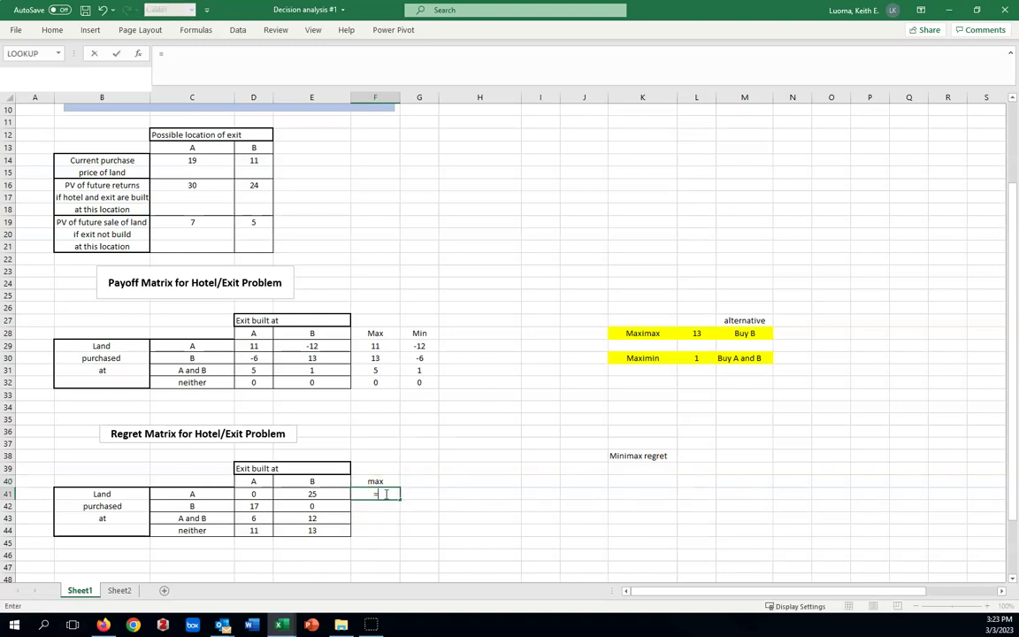
pyautogui.write('max')
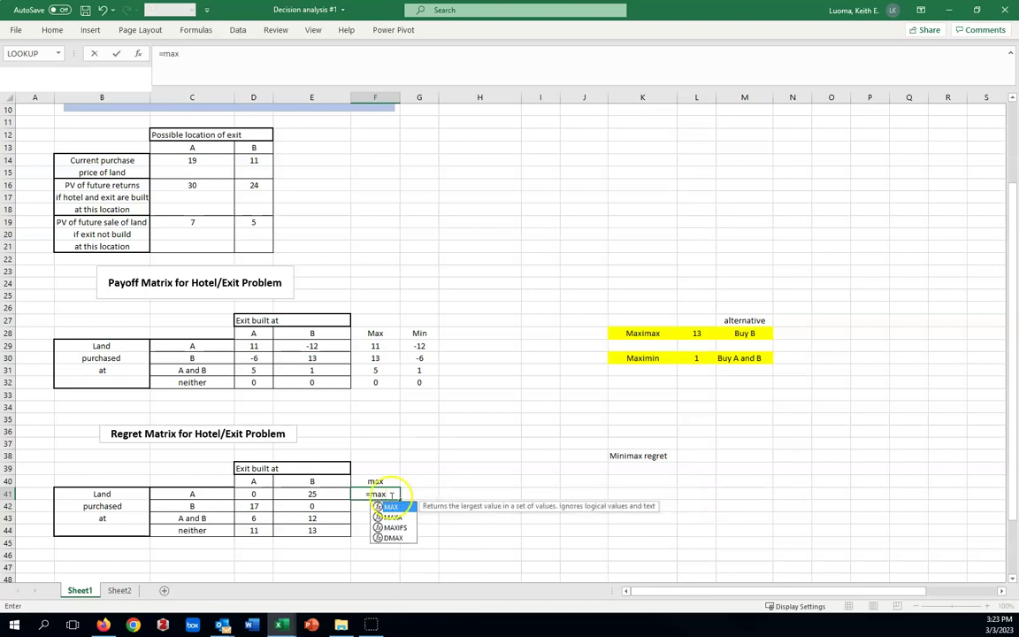
pyautogui.doubleClick(392, 507)
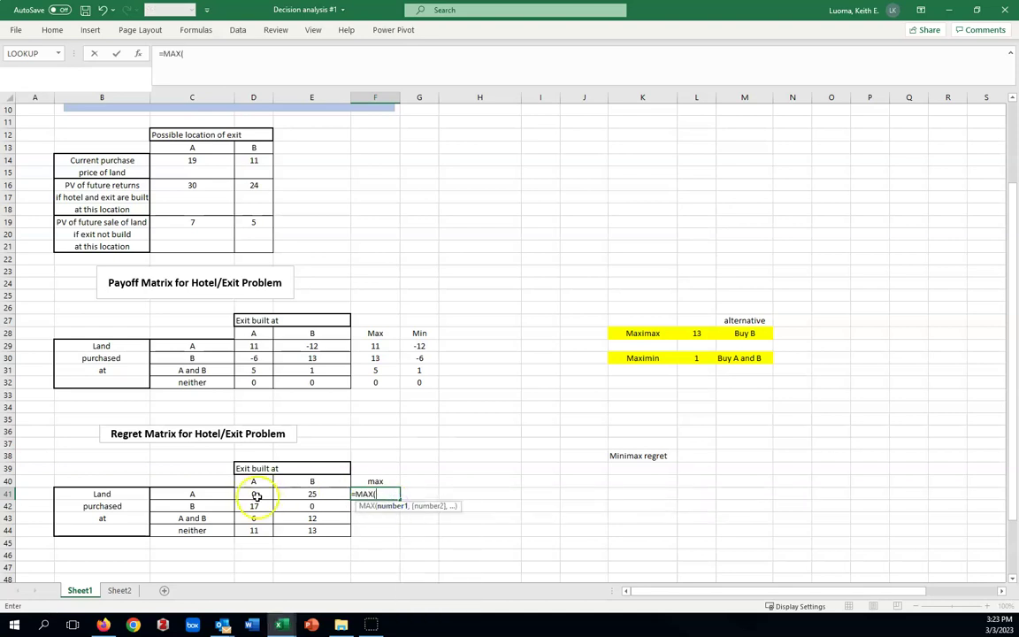
pyautogui.moveTo(255, 496); pyautogui.dragTo(290, 495)
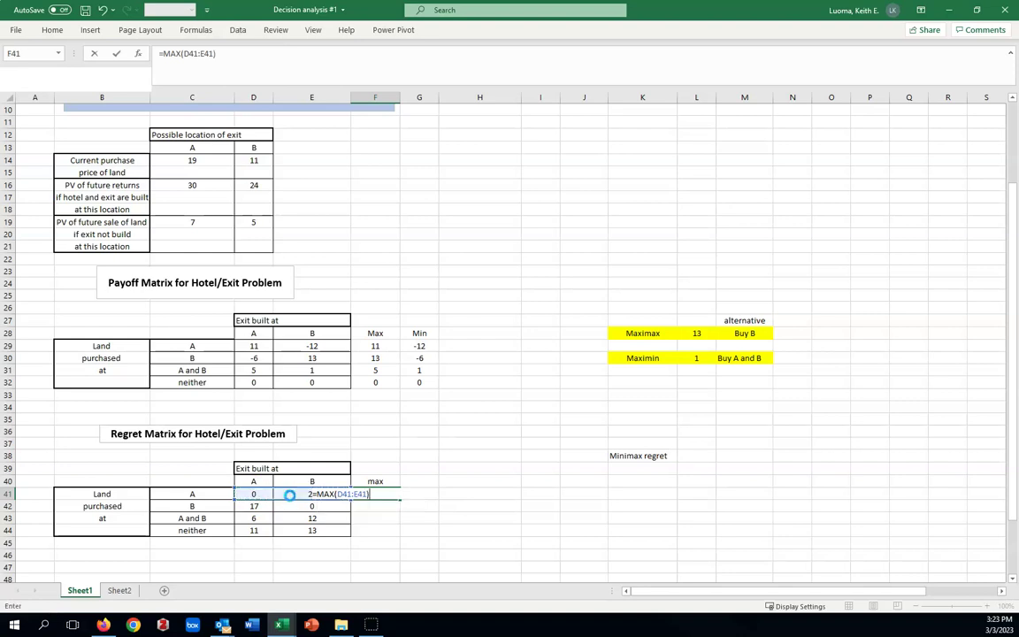
pyautogui.press('Return')
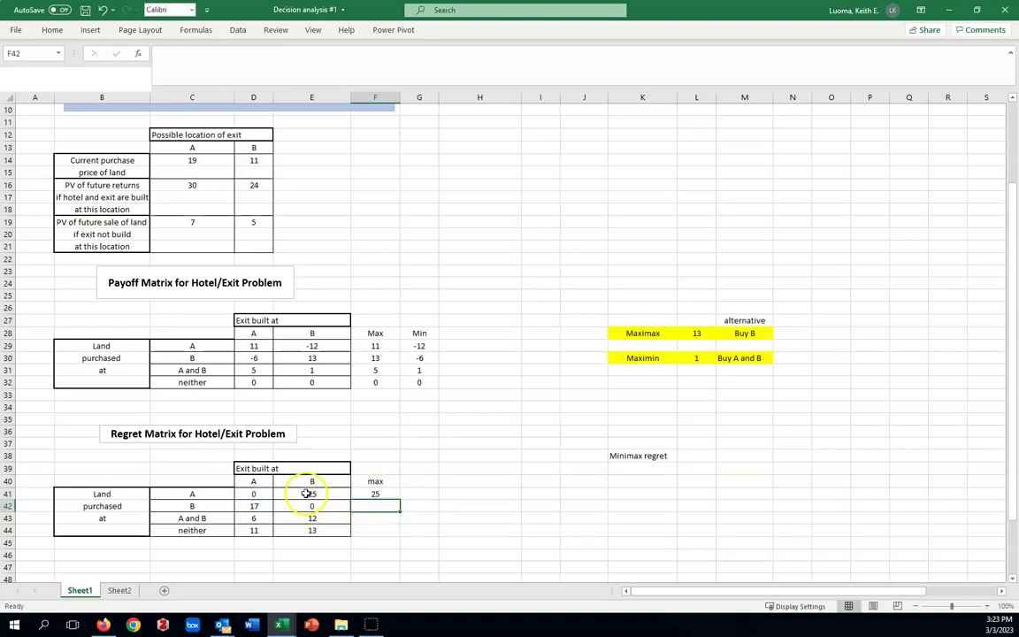
# Step: Copy the maximum regret formula from F41 down through F44
pyautogui.click(377, 495)
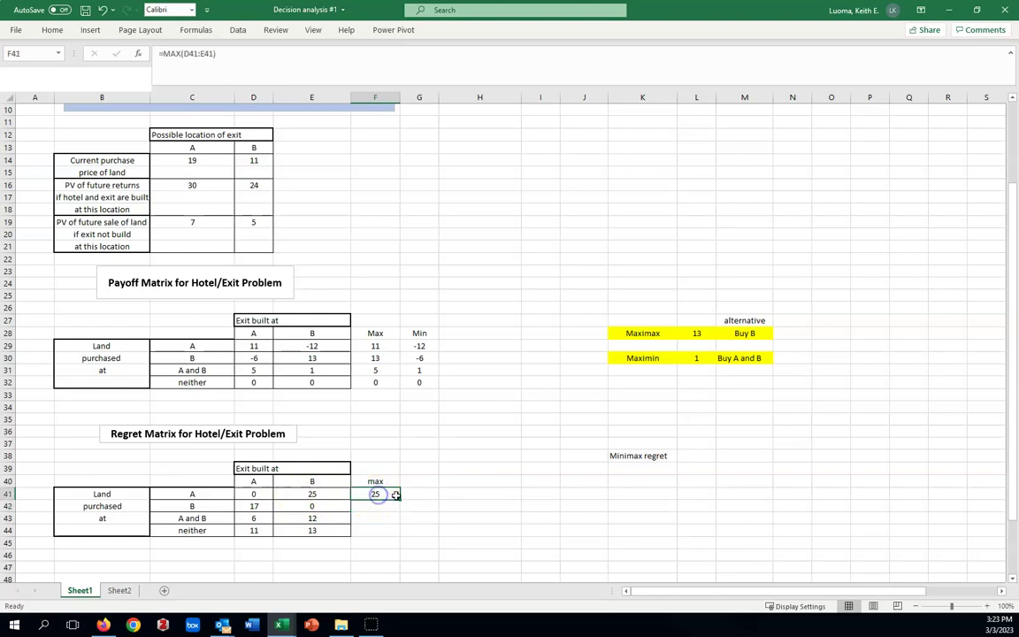
pyautogui.moveTo(400, 500); pyautogui.dragTo(399, 530)
pyautogui.click(462, 553)
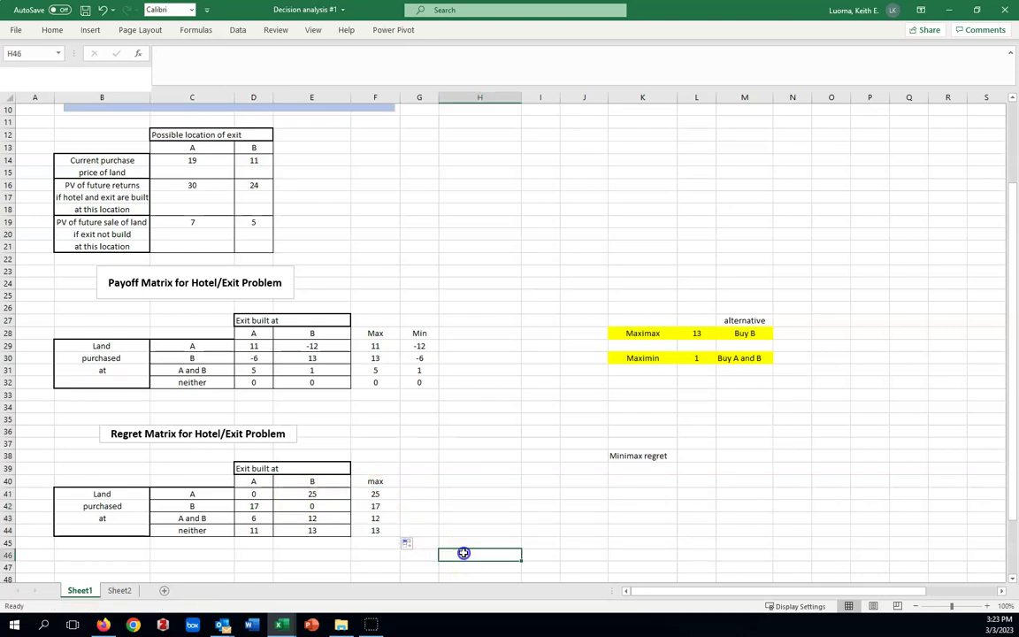
# Step: Calculate the minimax regret value in L38 with =MIN(F41:F44)
pyautogui.click(690, 456)
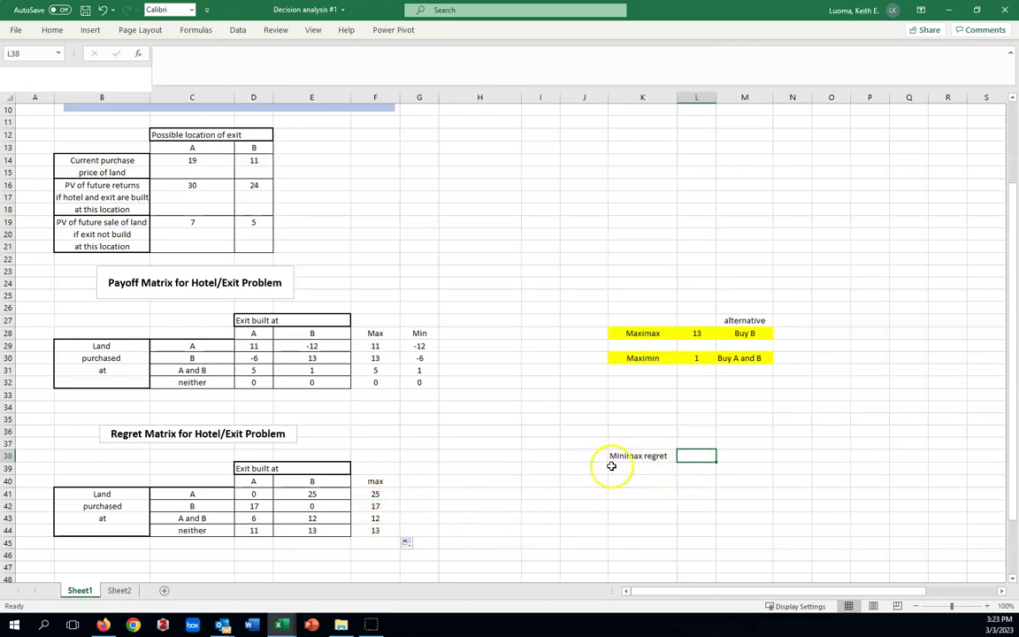
pyautogui.write('=')
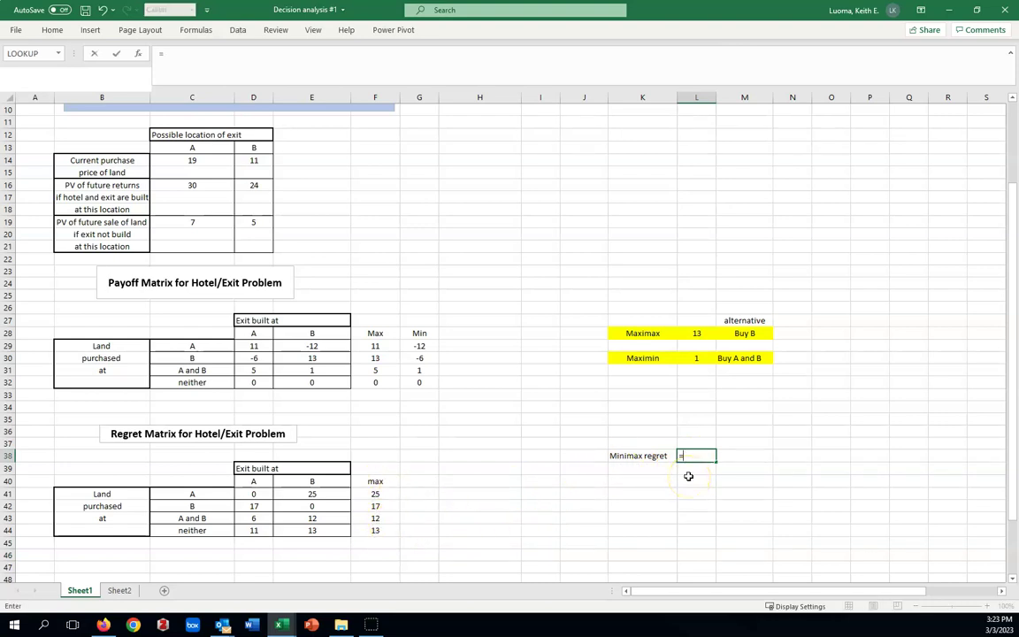
pyautogui.write('min')
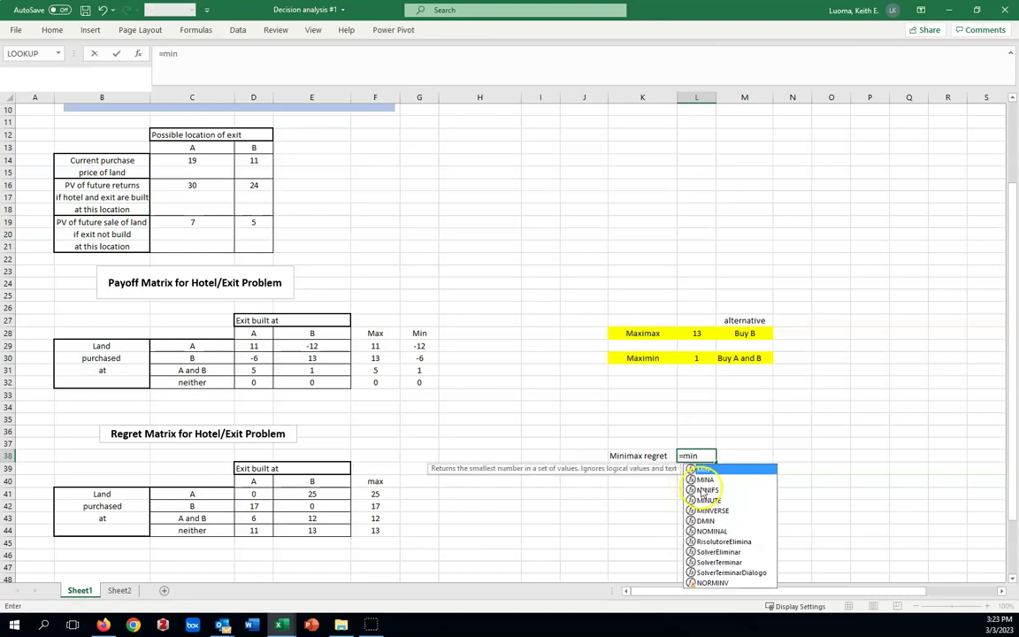
pyautogui.doubleClick(697, 469)
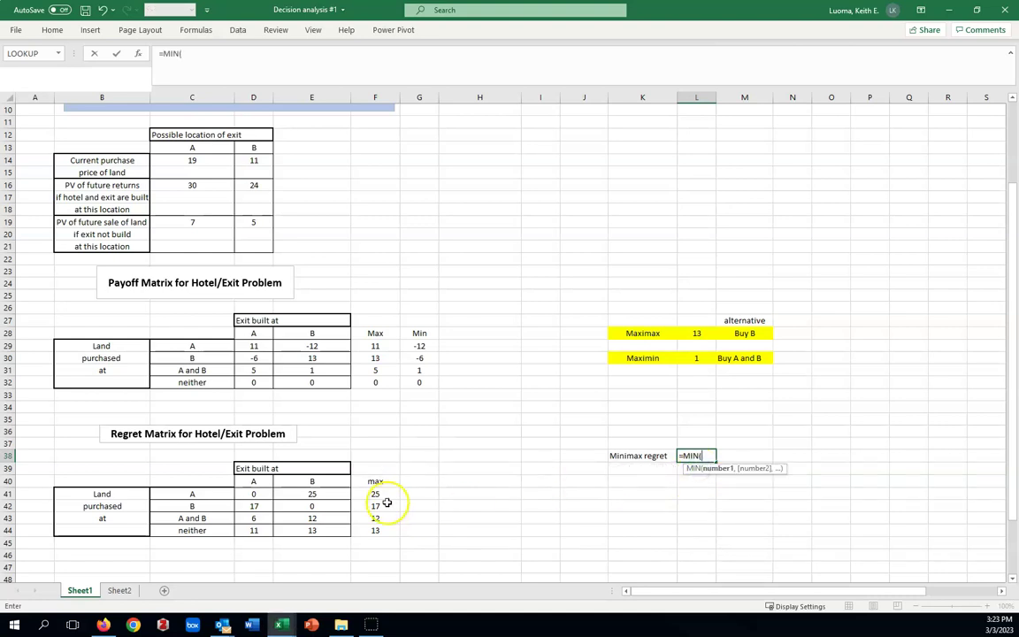
pyautogui.moveTo(379, 492); pyautogui.dragTo(377, 529)
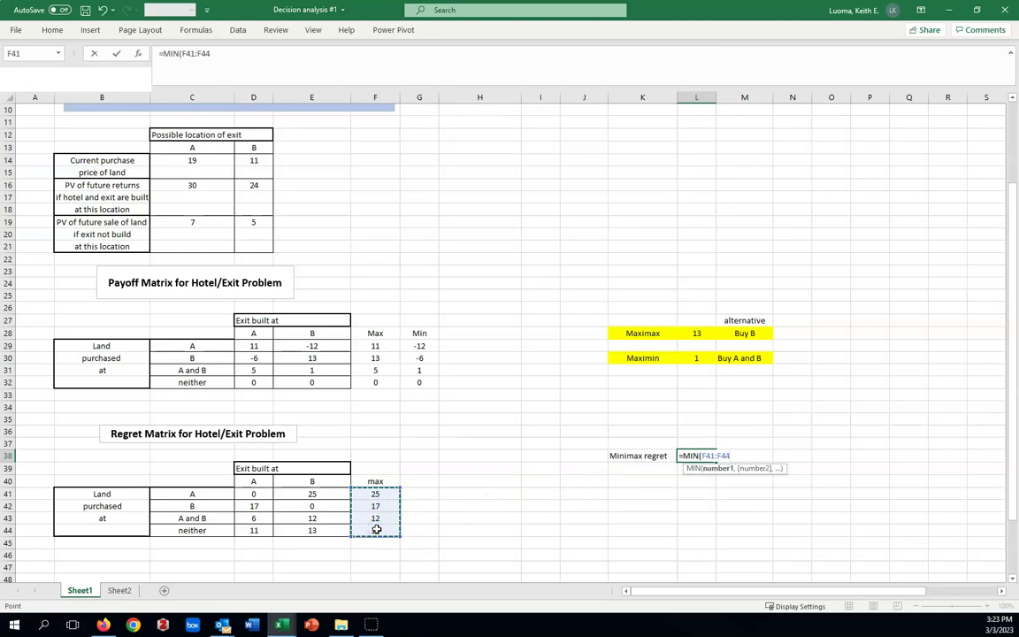
pyautogui.write(')')
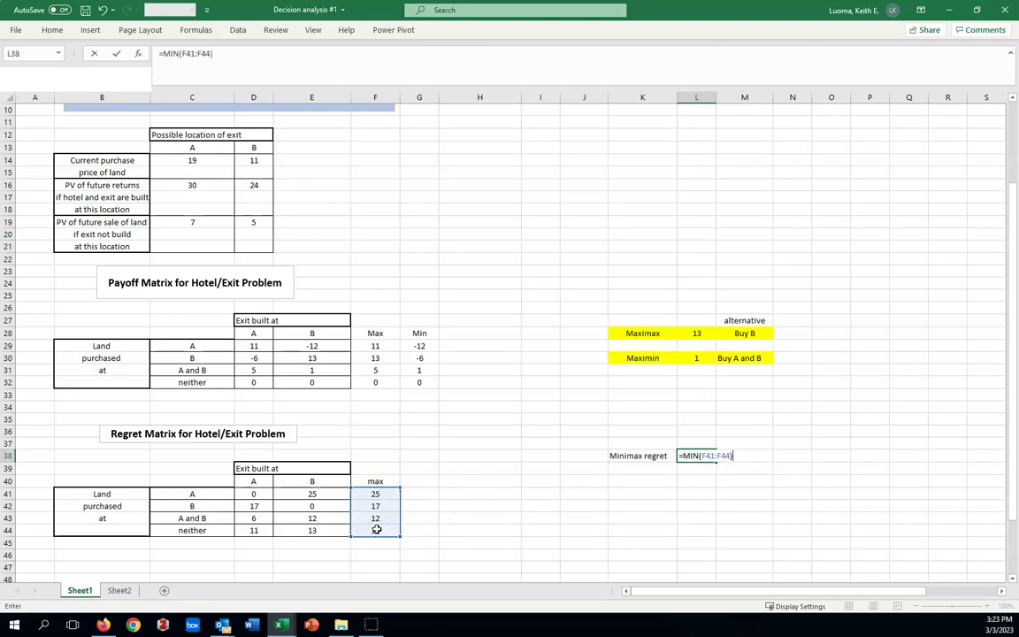
pyautogui.press('Return')
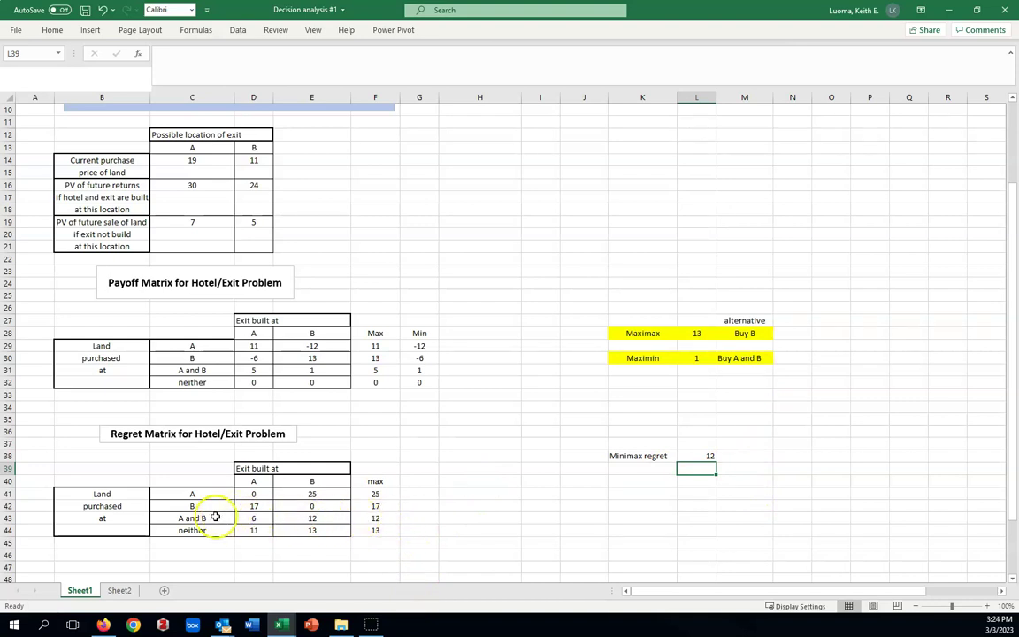
# Step: Enter A and B in M38 as the best alternative under Minimax regret
pyautogui.click(744, 457)
pyautogui.write('A and B')
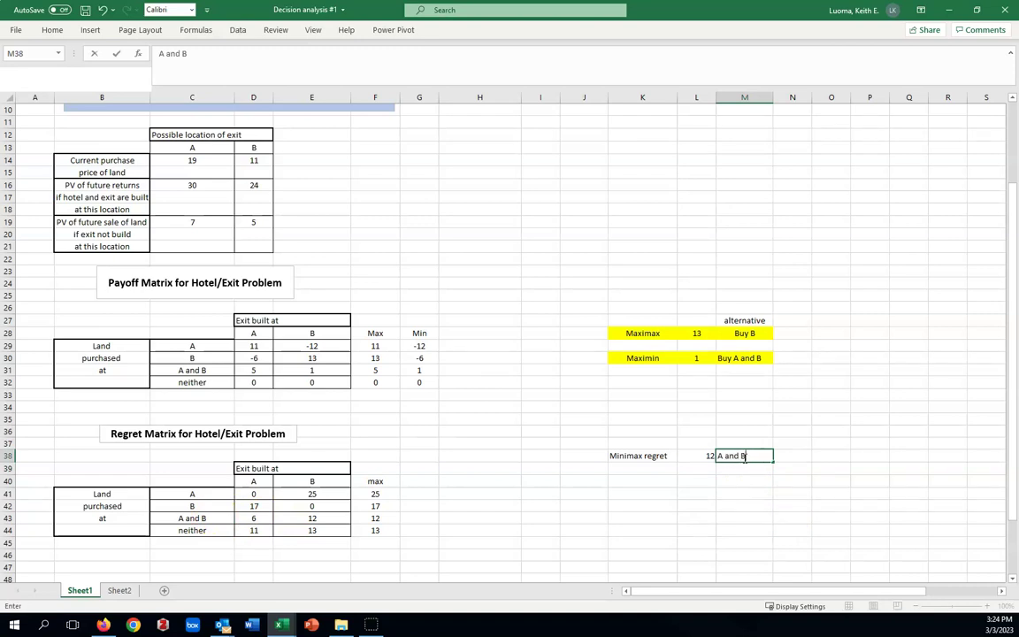
pyautogui.click(741, 482)
# Step: Highlight the Minimax regret result in K38:M38 with a yellow fill
pyautogui.moveTo(620, 456); pyautogui.dragTo(731, 456)
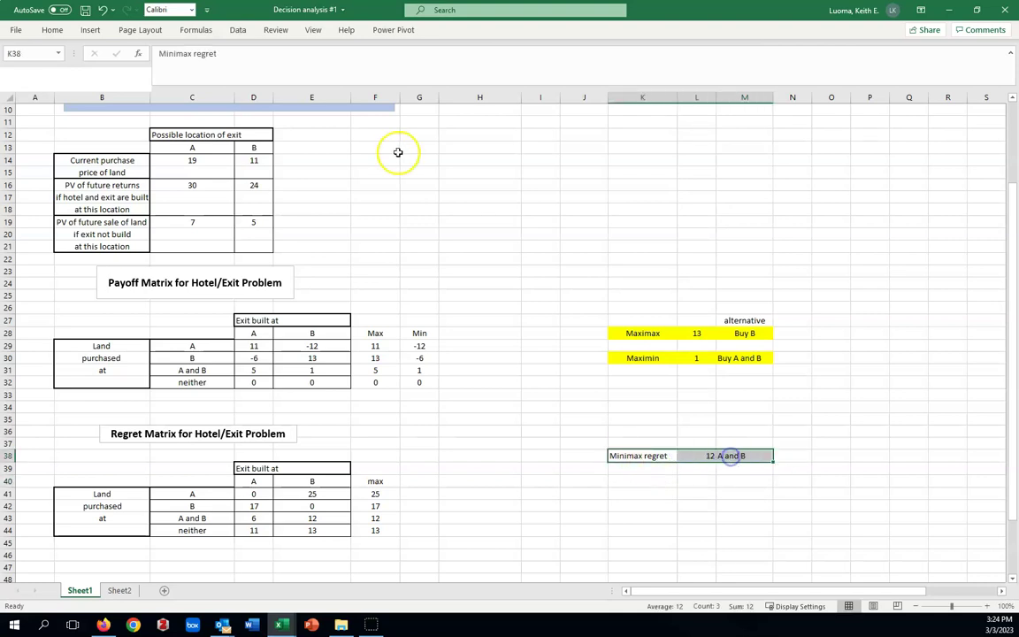
pyautogui.click(52, 31)
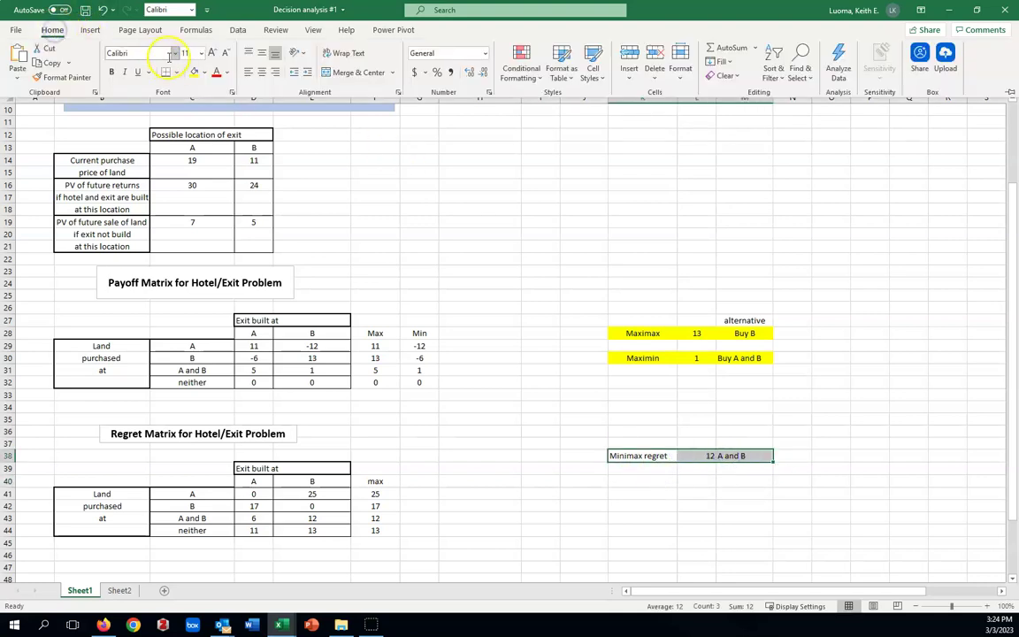
pyautogui.click(193, 71)
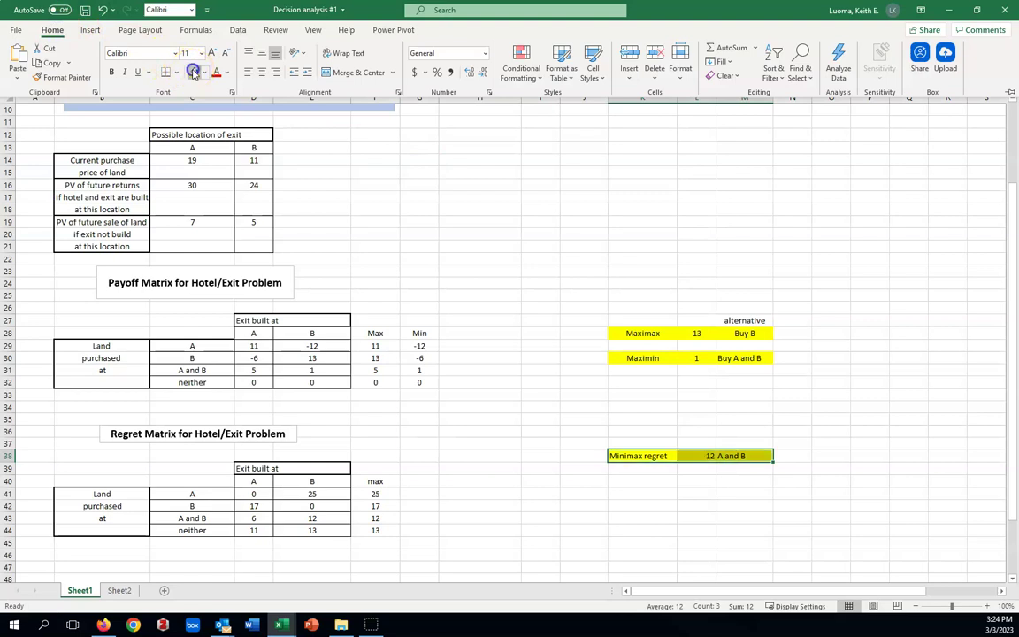
pyautogui.click(645, 529)
pyautogui.click(647, 528)
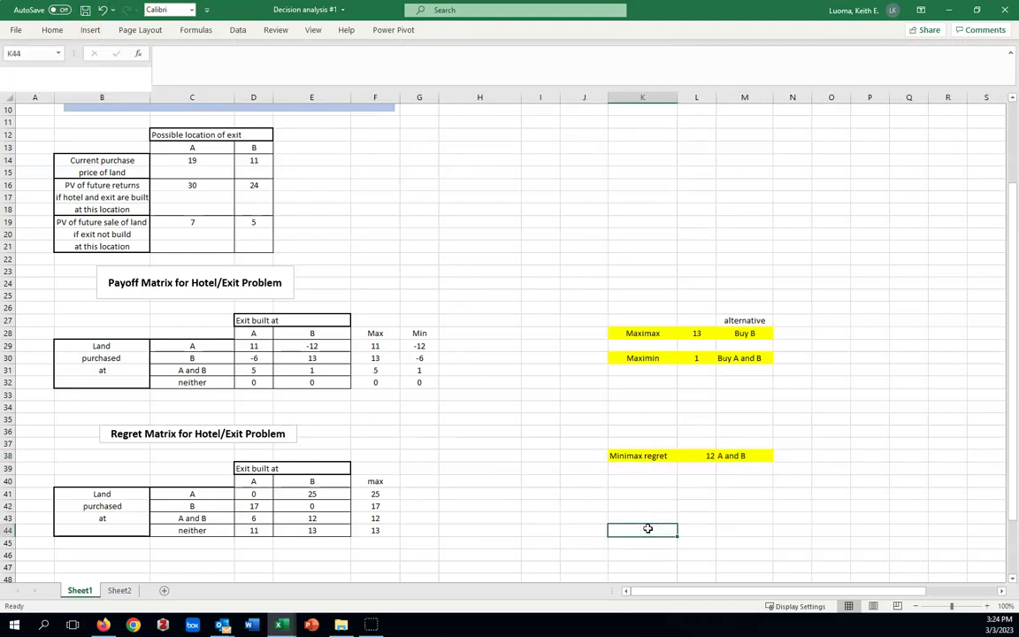